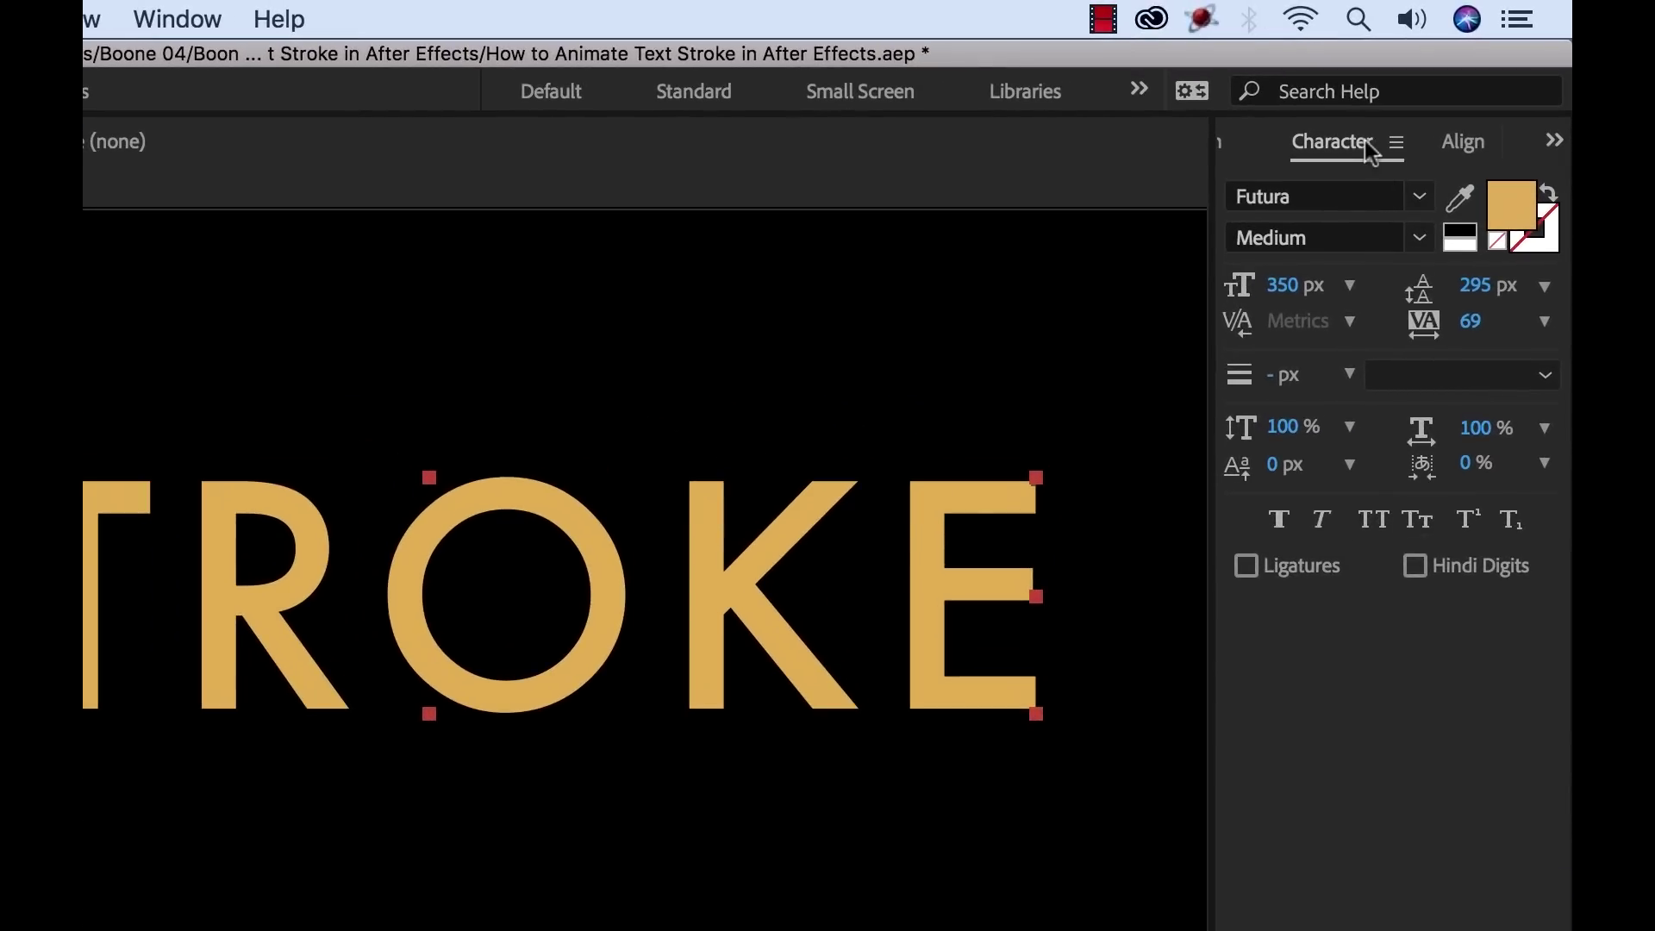
Give the STROKE text a white stroke 17 px wide in the Character panel
left_click(193, 24)
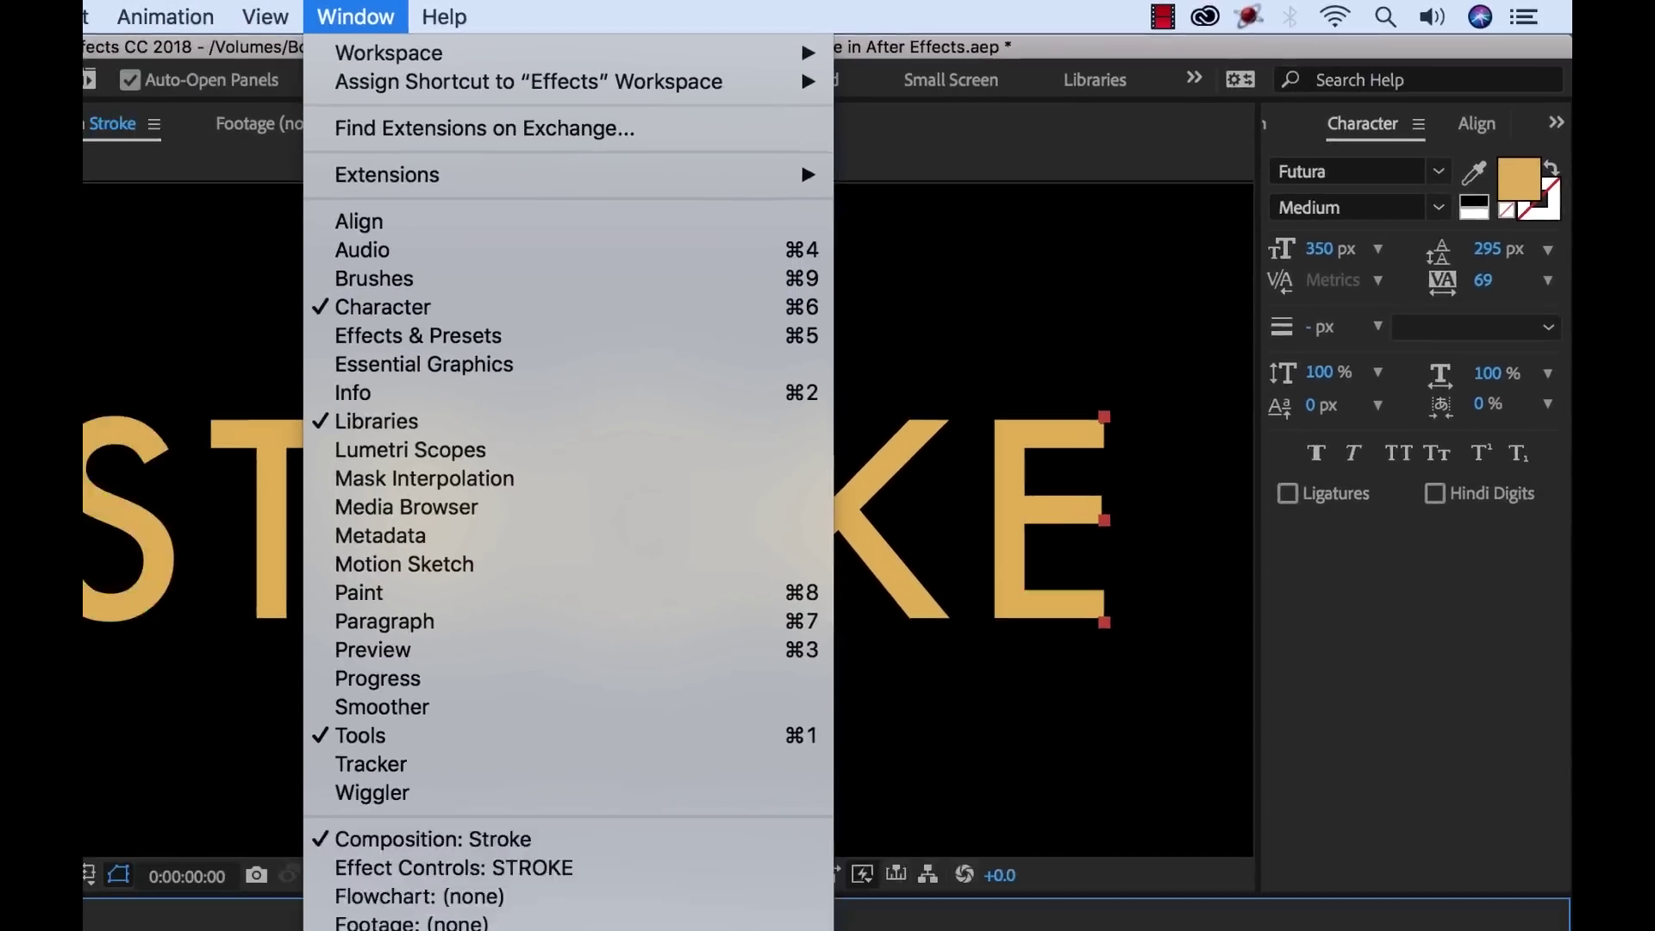
left_click(287, 717)
key("Return")
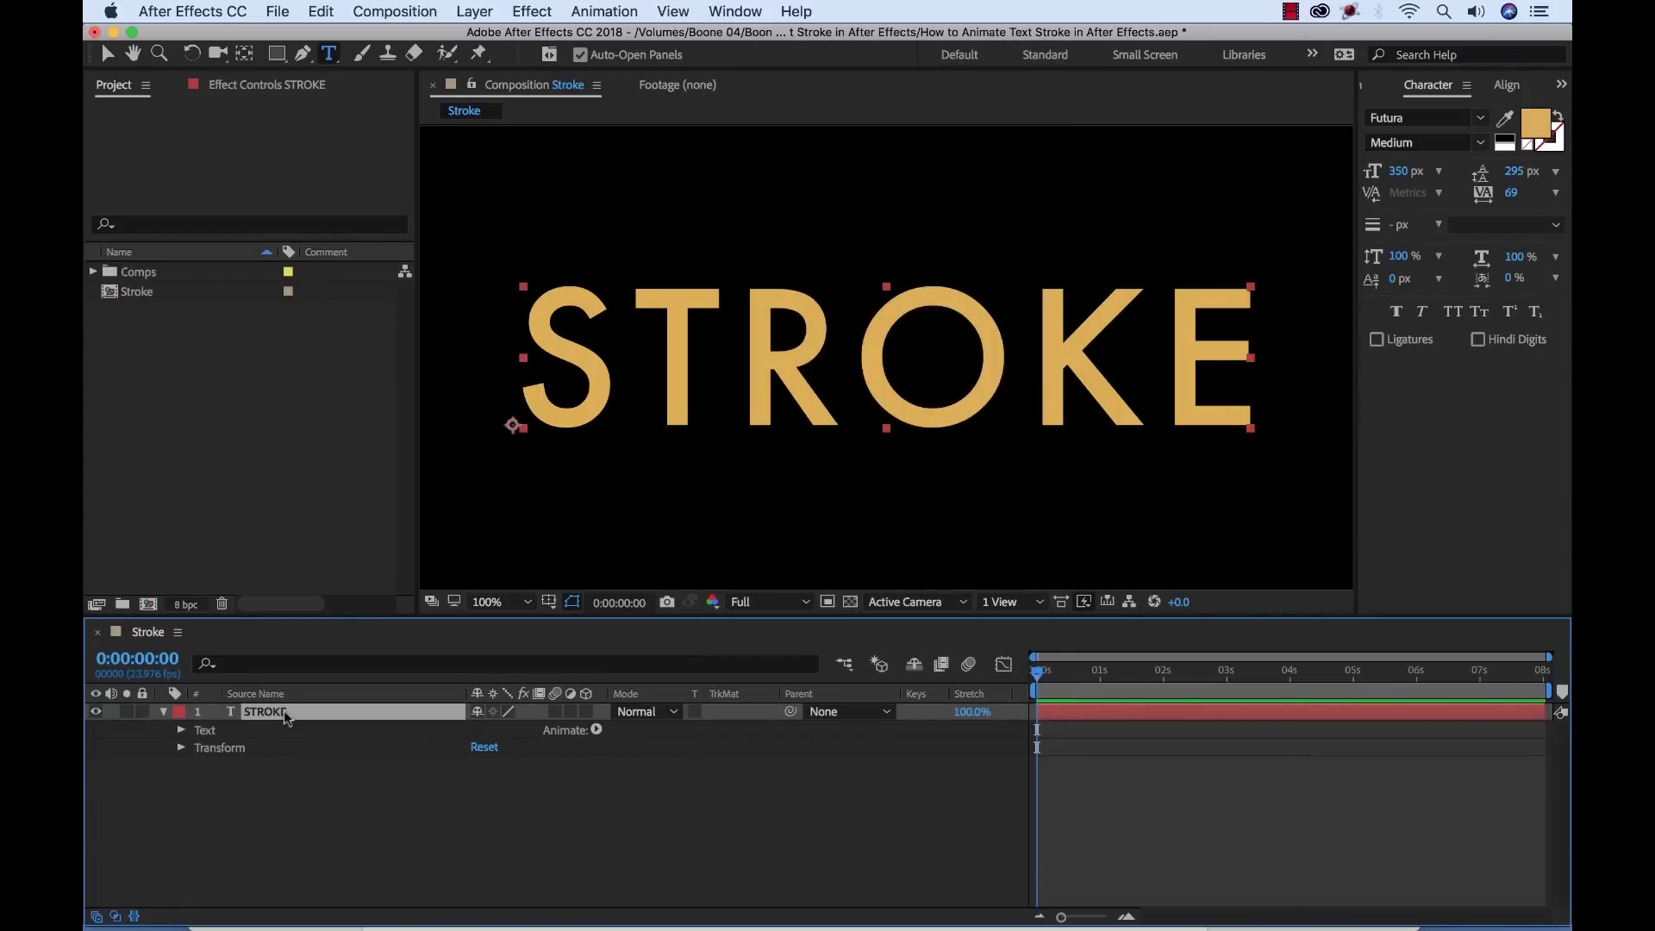
left_click(1557, 148)
left_click(1558, 149)
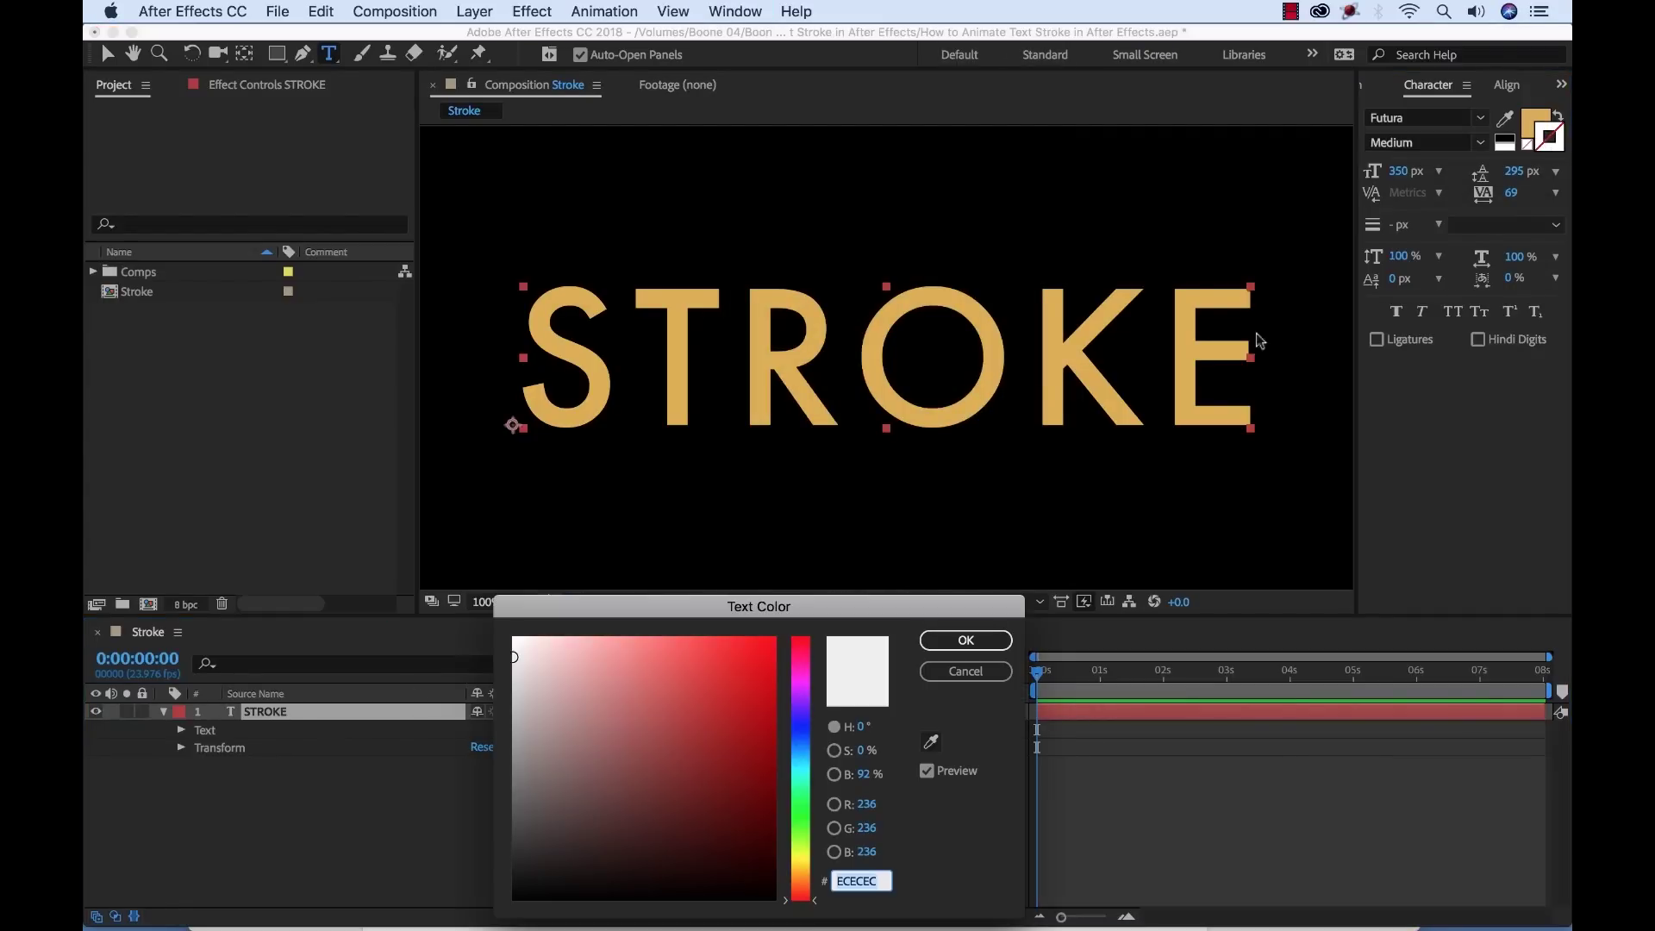
left_click(968, 635)
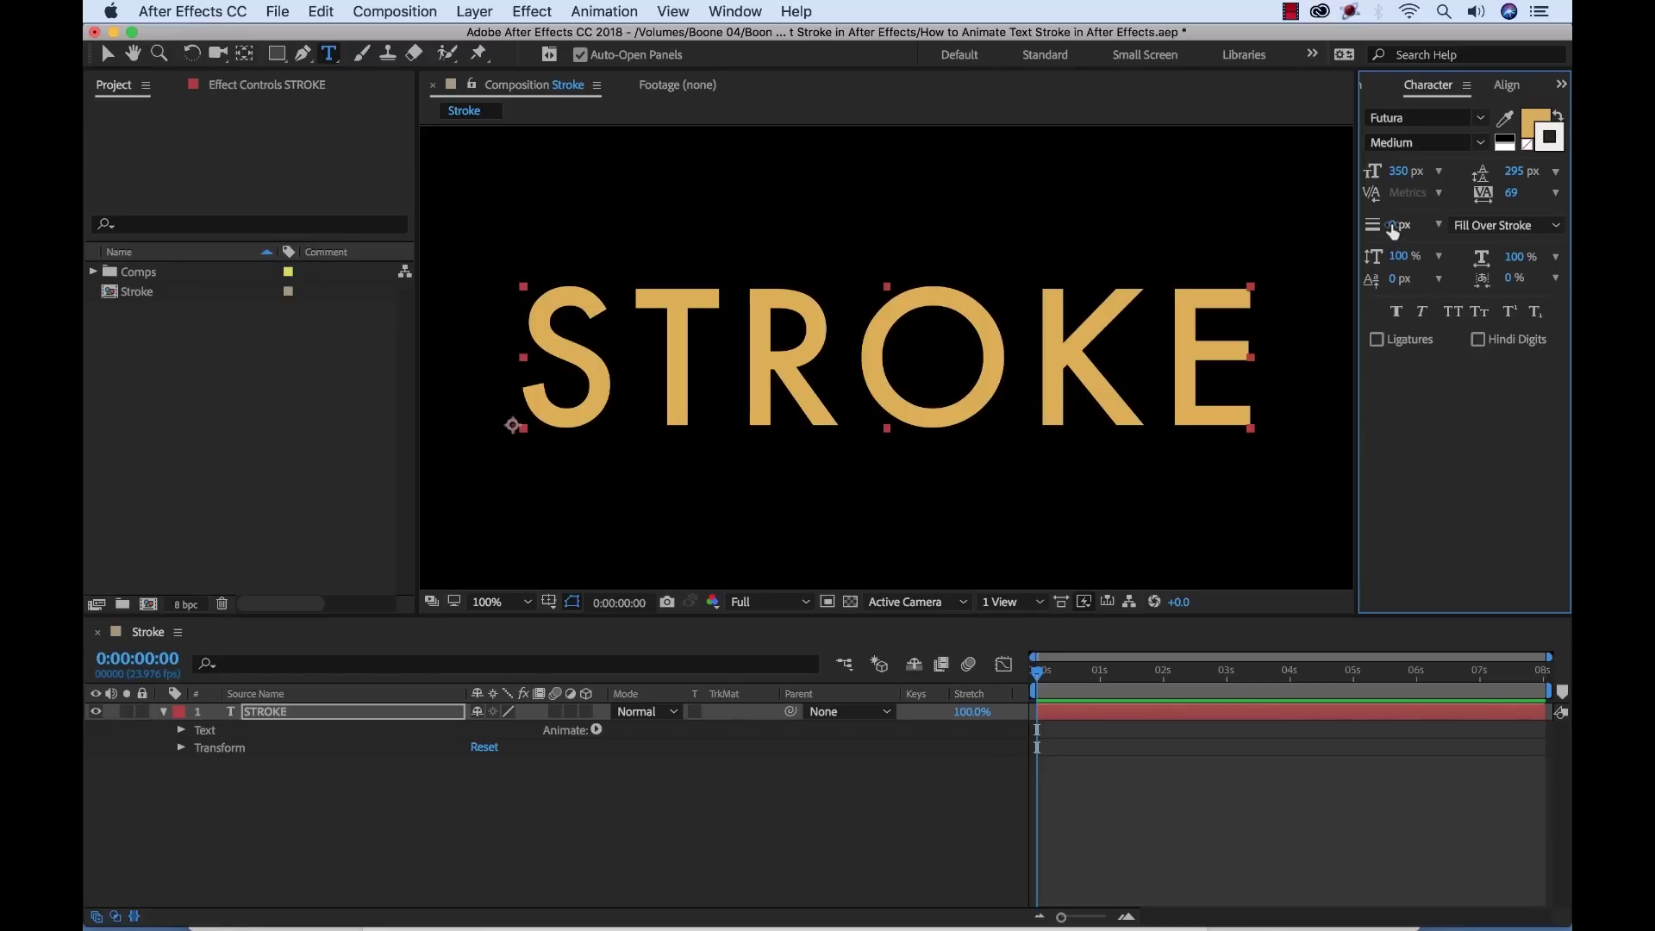
left_click_drag(1399, 225, 1401, 230)
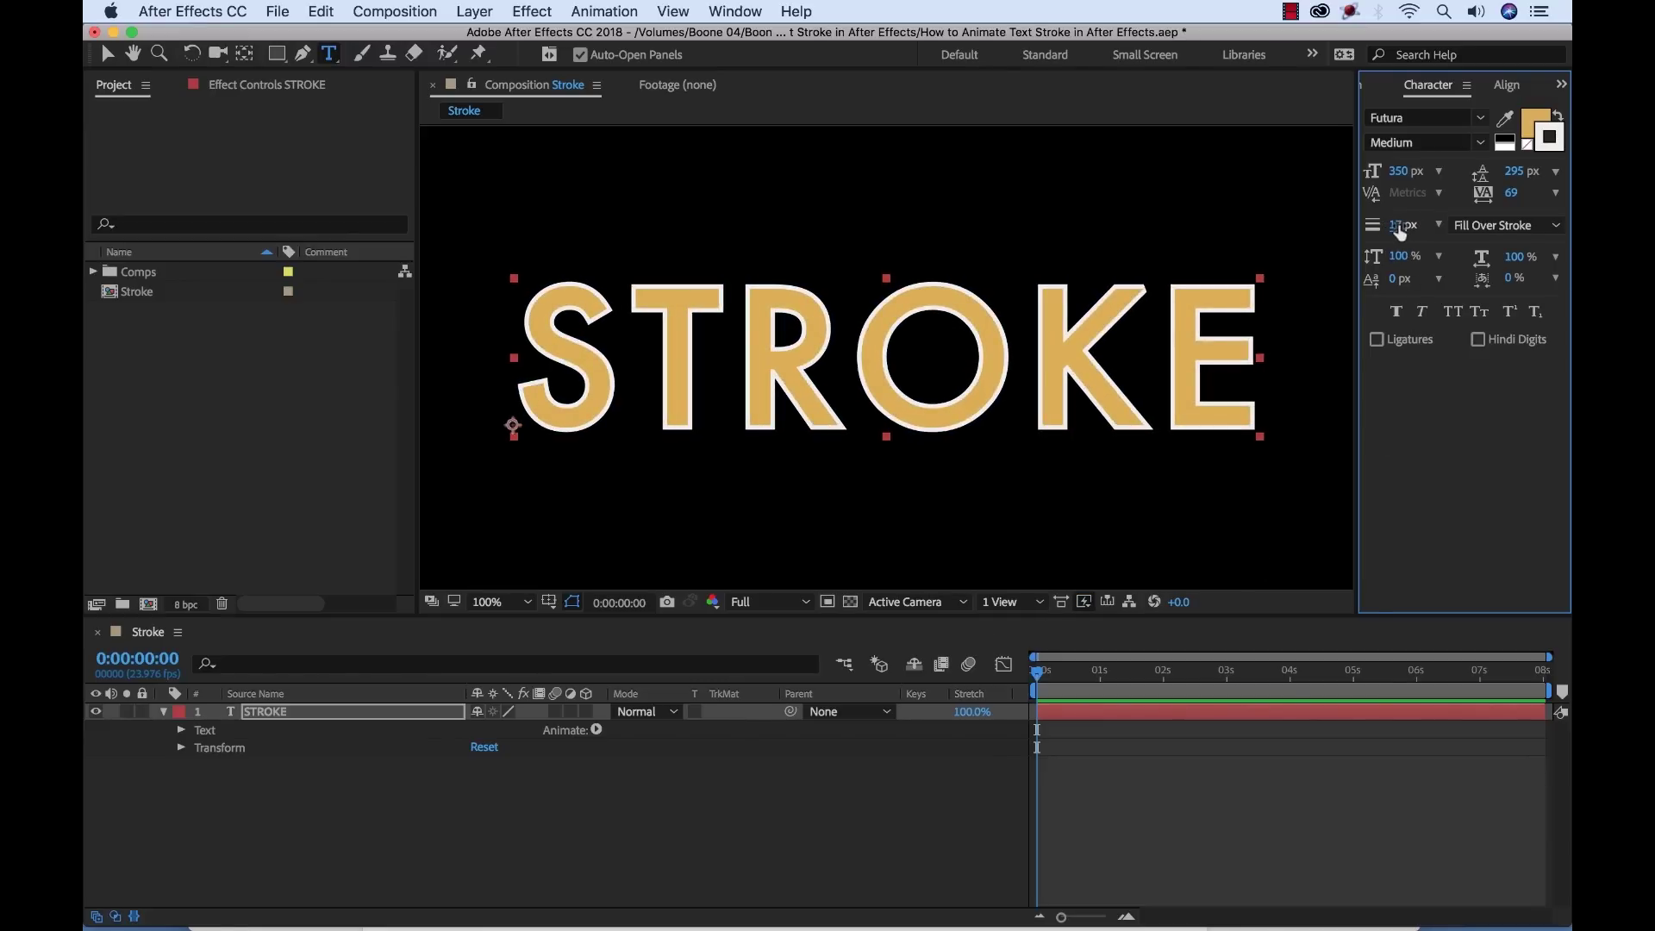
Try Stroke Over Fill, then switch the order back to Fill Over Stroke
left_click(1497, 225)
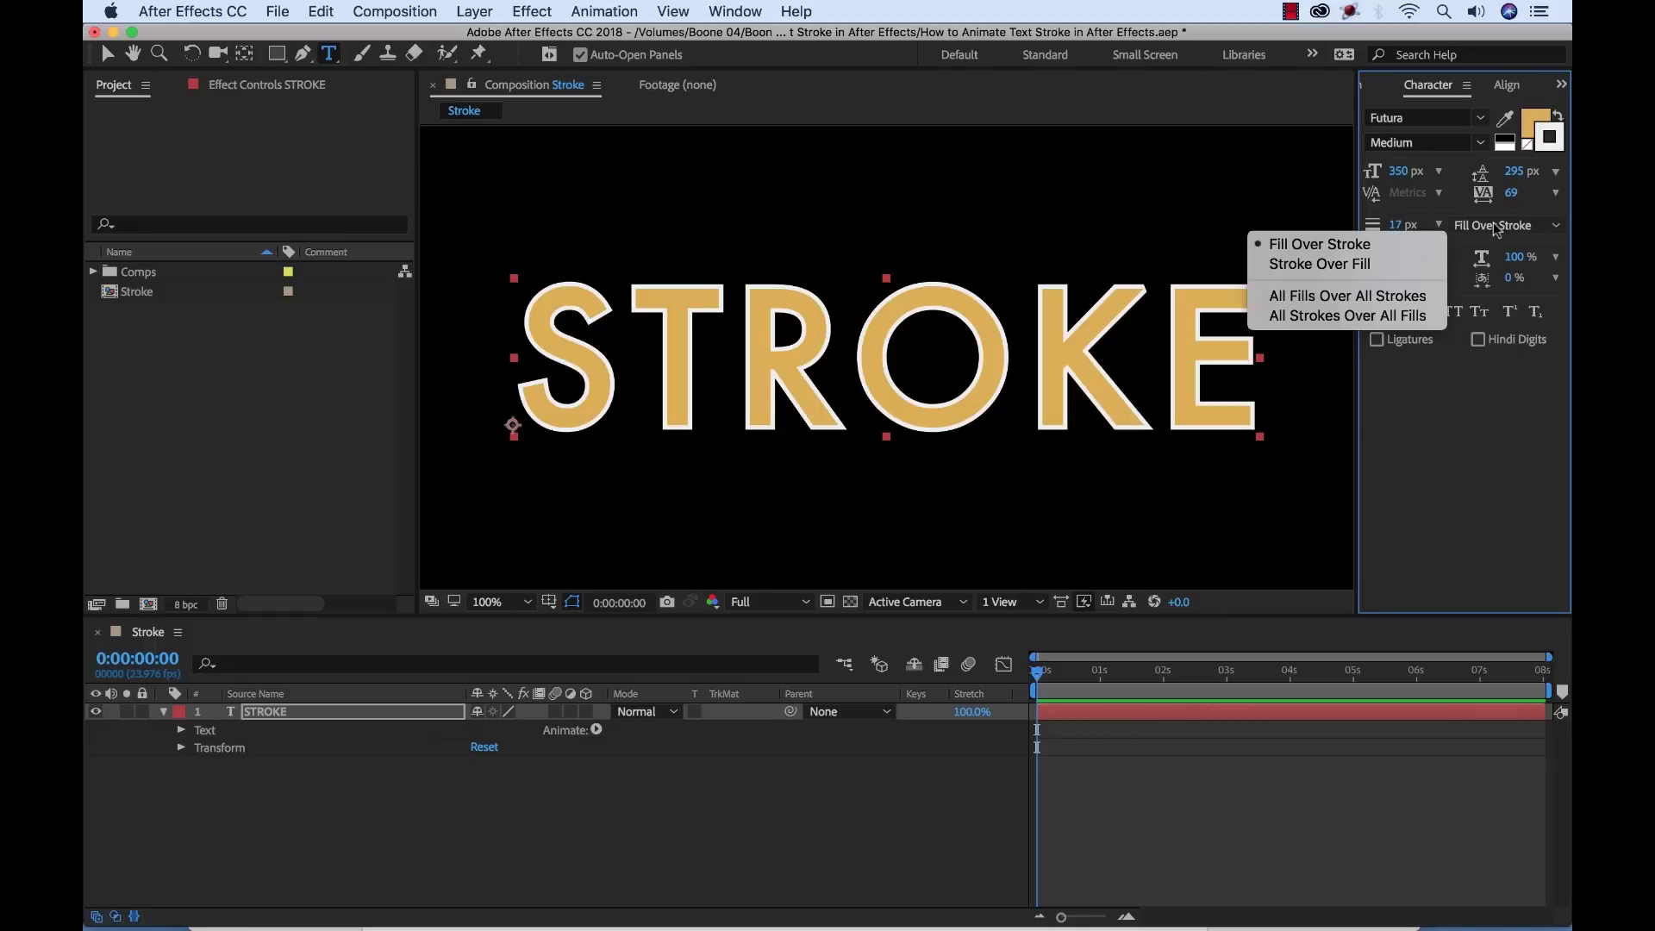
left_click(1383, 264)
left_click(1481, 227)
left_click(1388, 247)
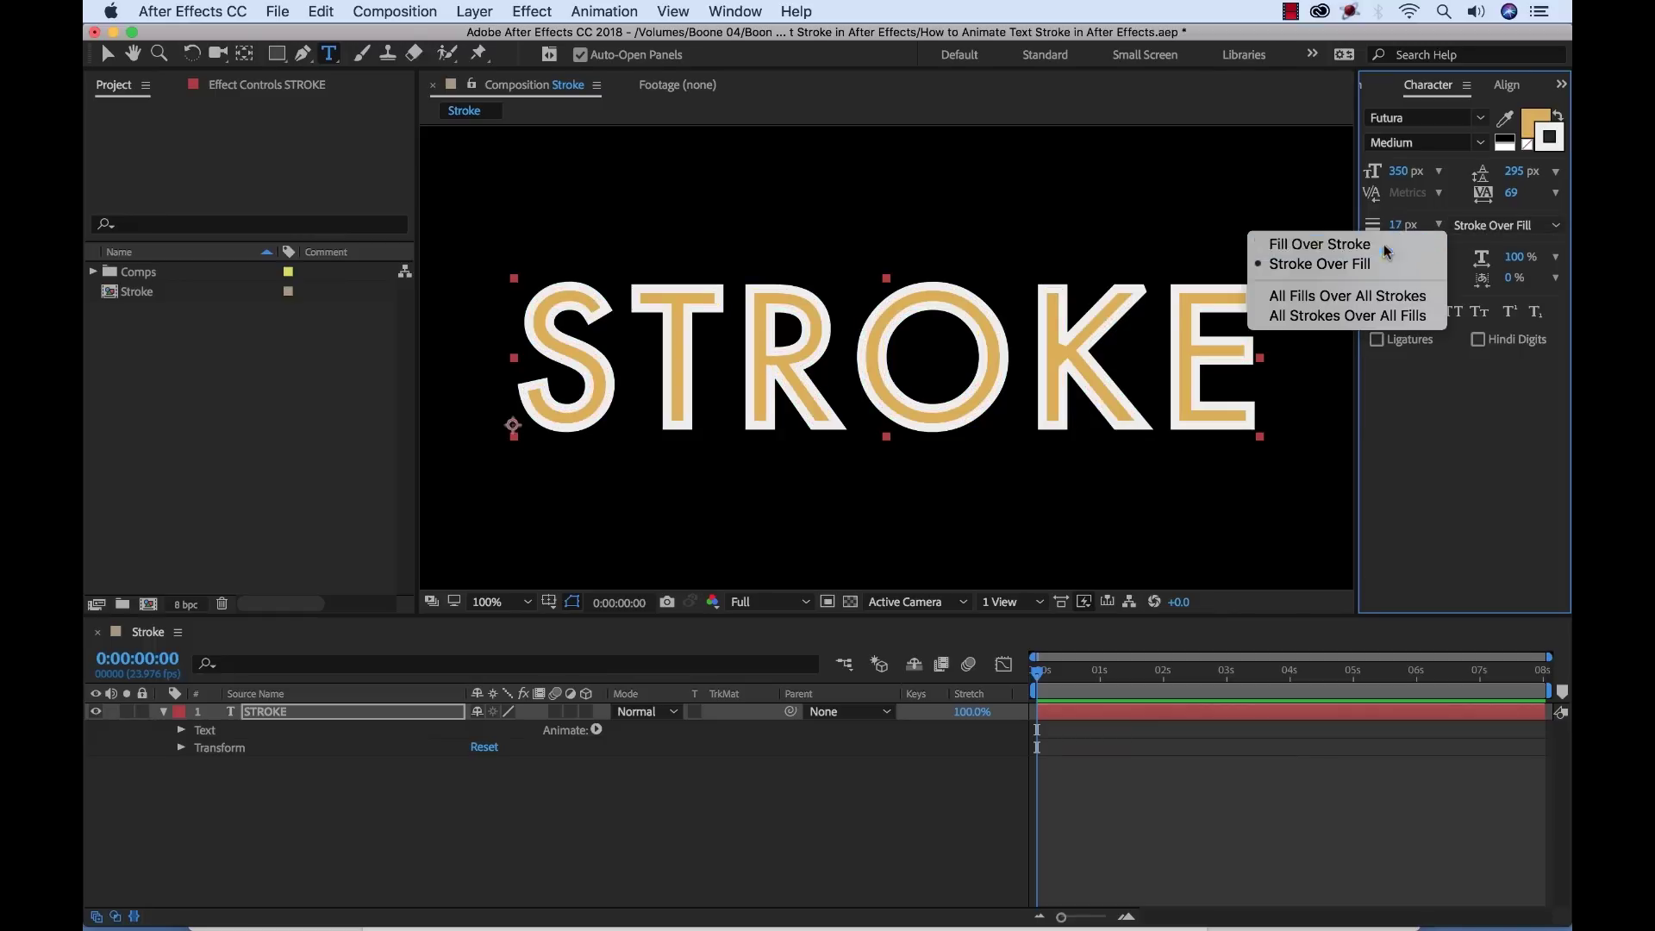
Expand the layer's Text, Path Options and More Options groups
left_click(181, 730)
left_click(199, 765)
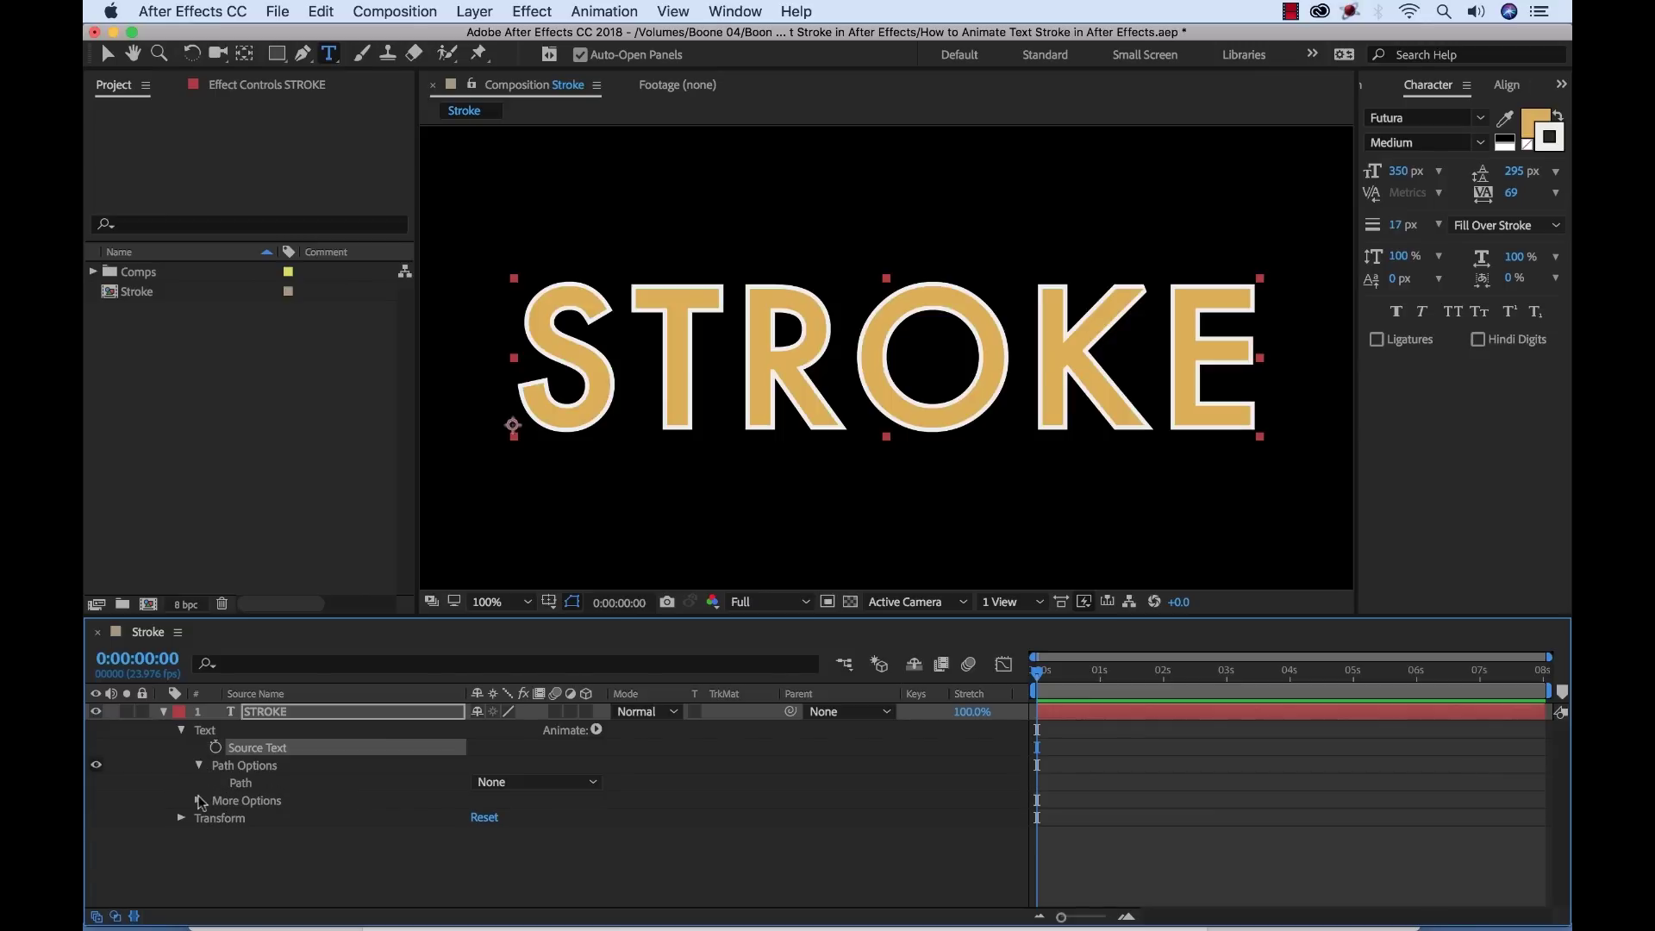
left_click(199, 802)
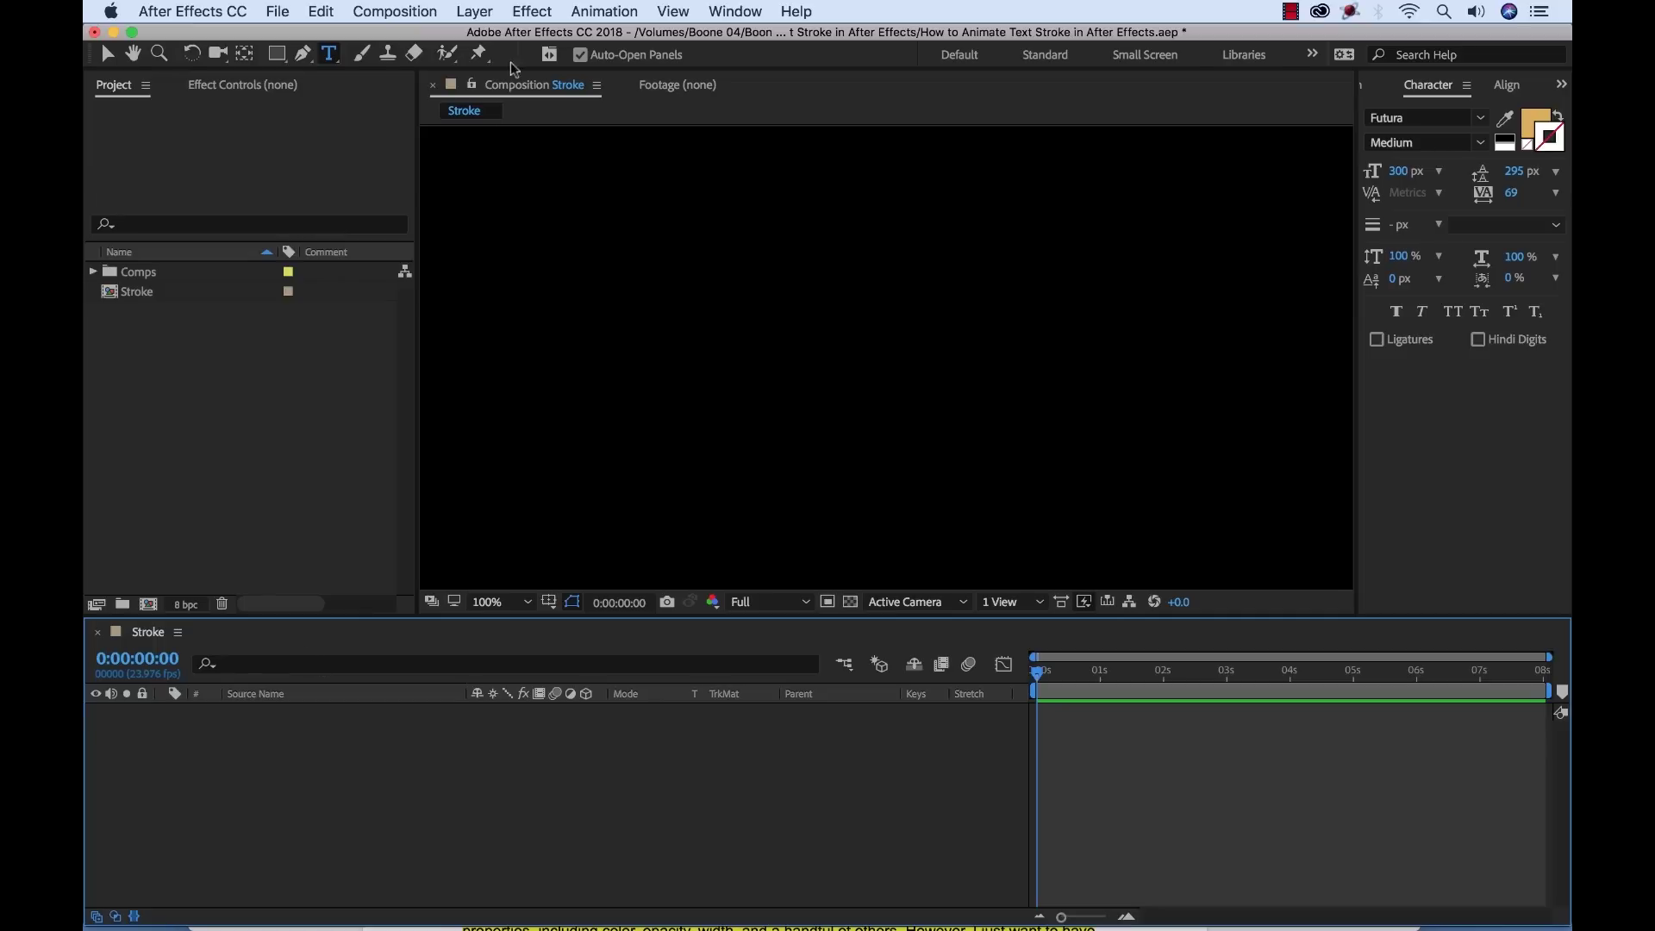
Add a new text layer reading STROKE via Layer > New > Text and exit editing
left_click(484, 16)
mouse_move(488, 38)
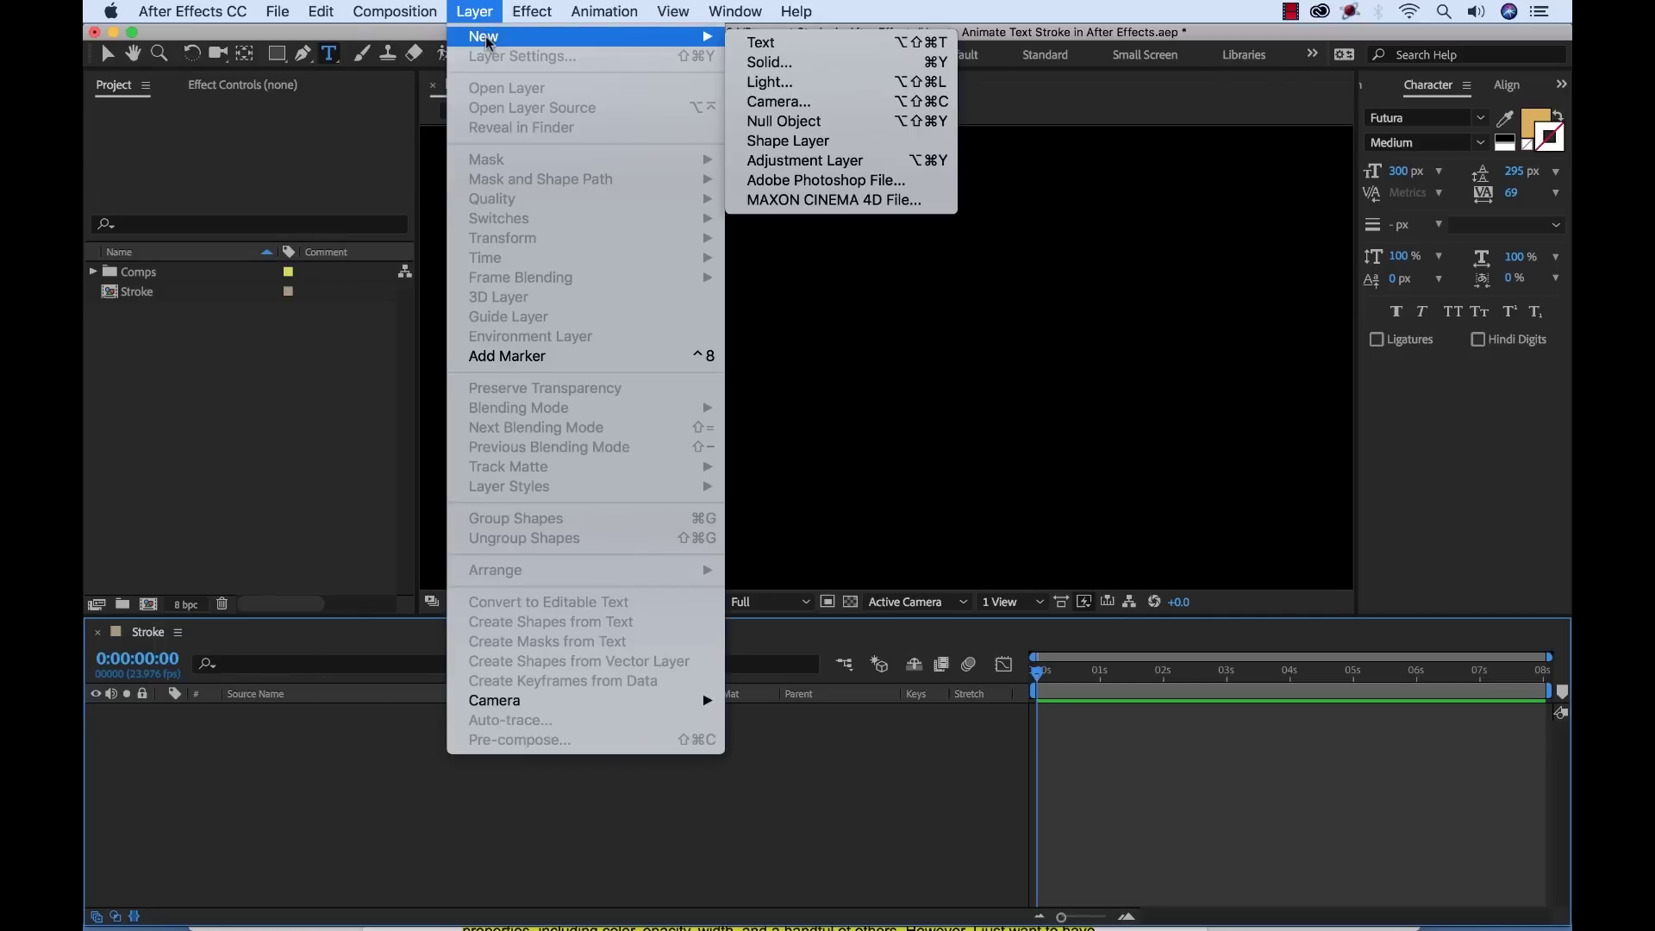
left_click(843, 41)
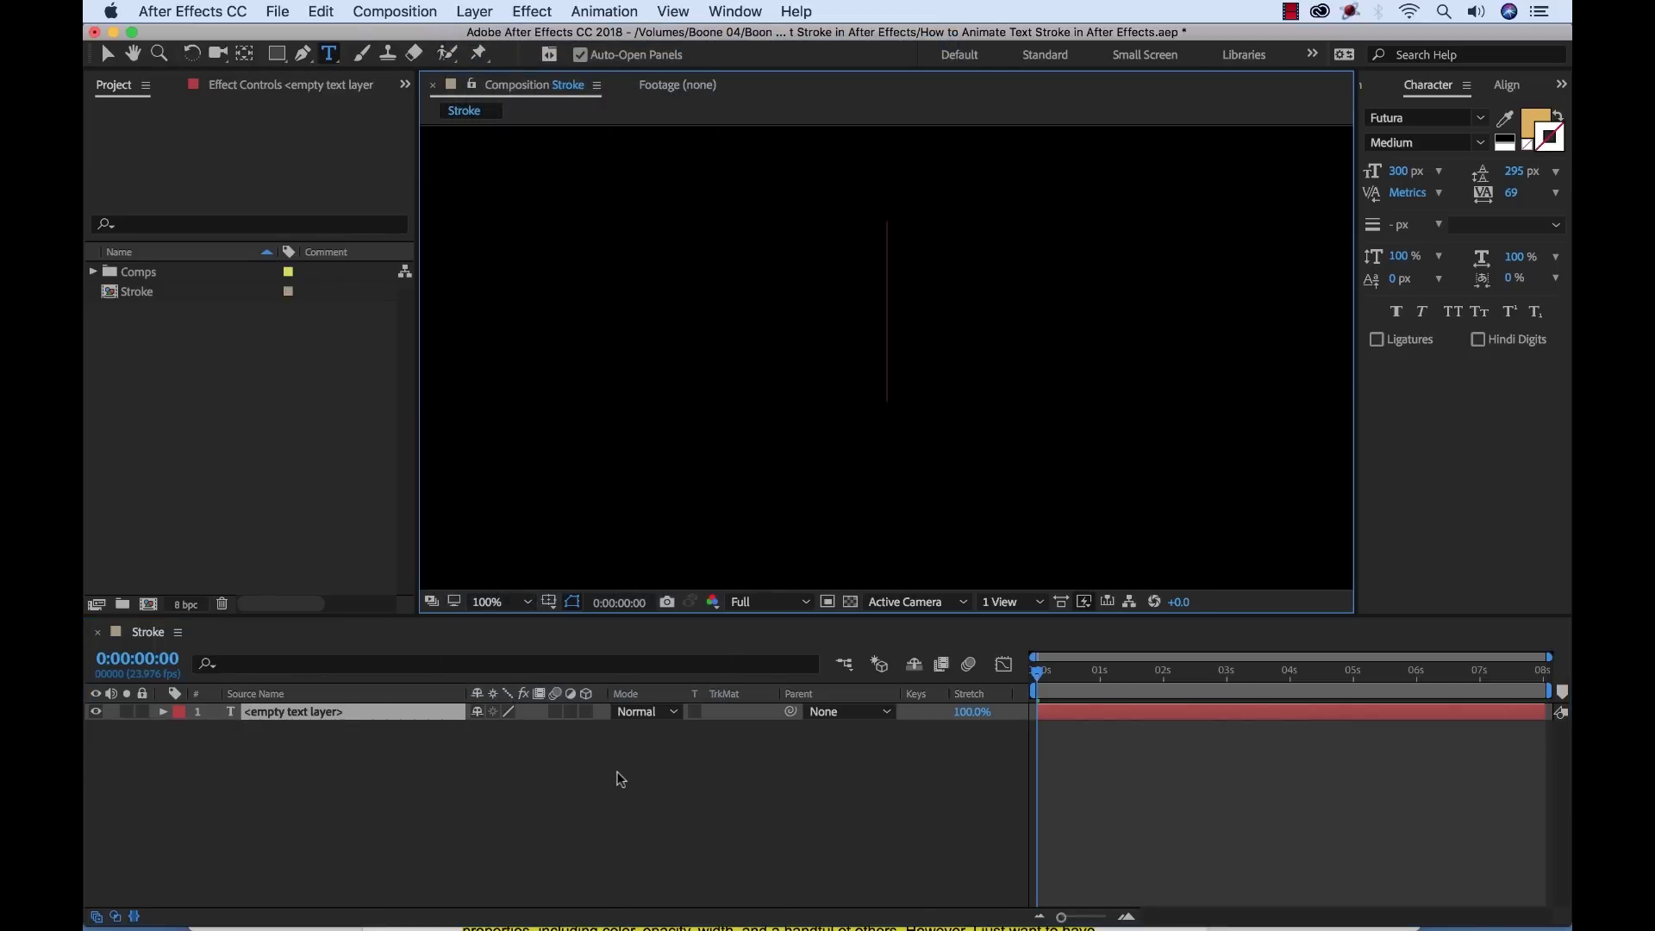
type("STRO")
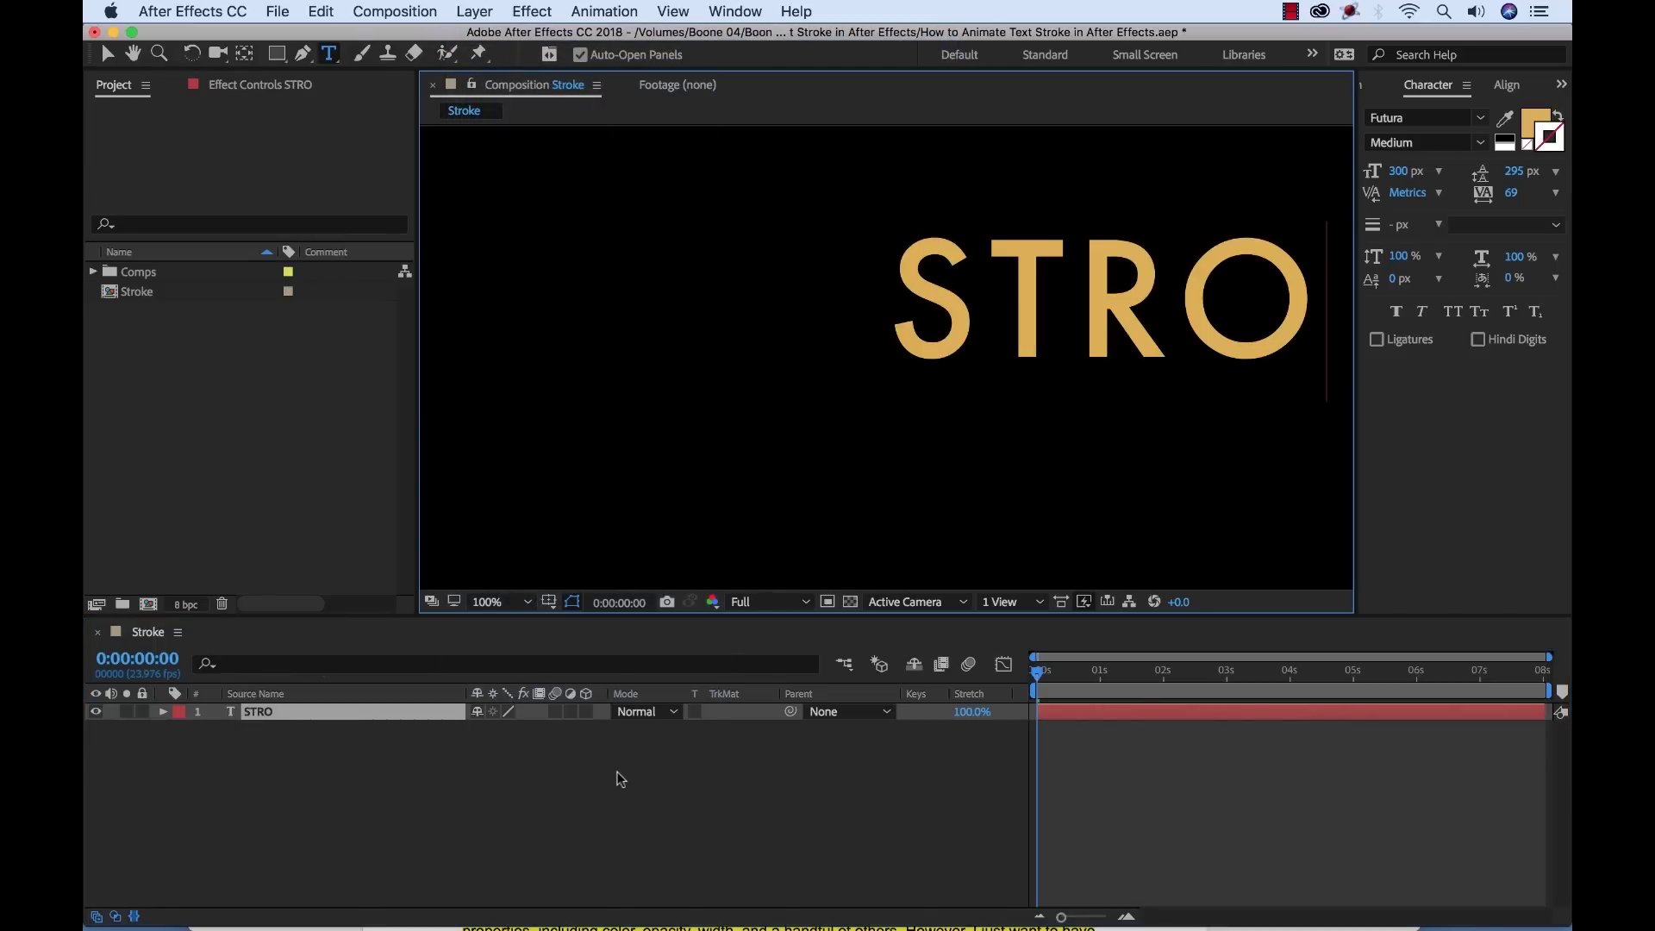
type("KE")
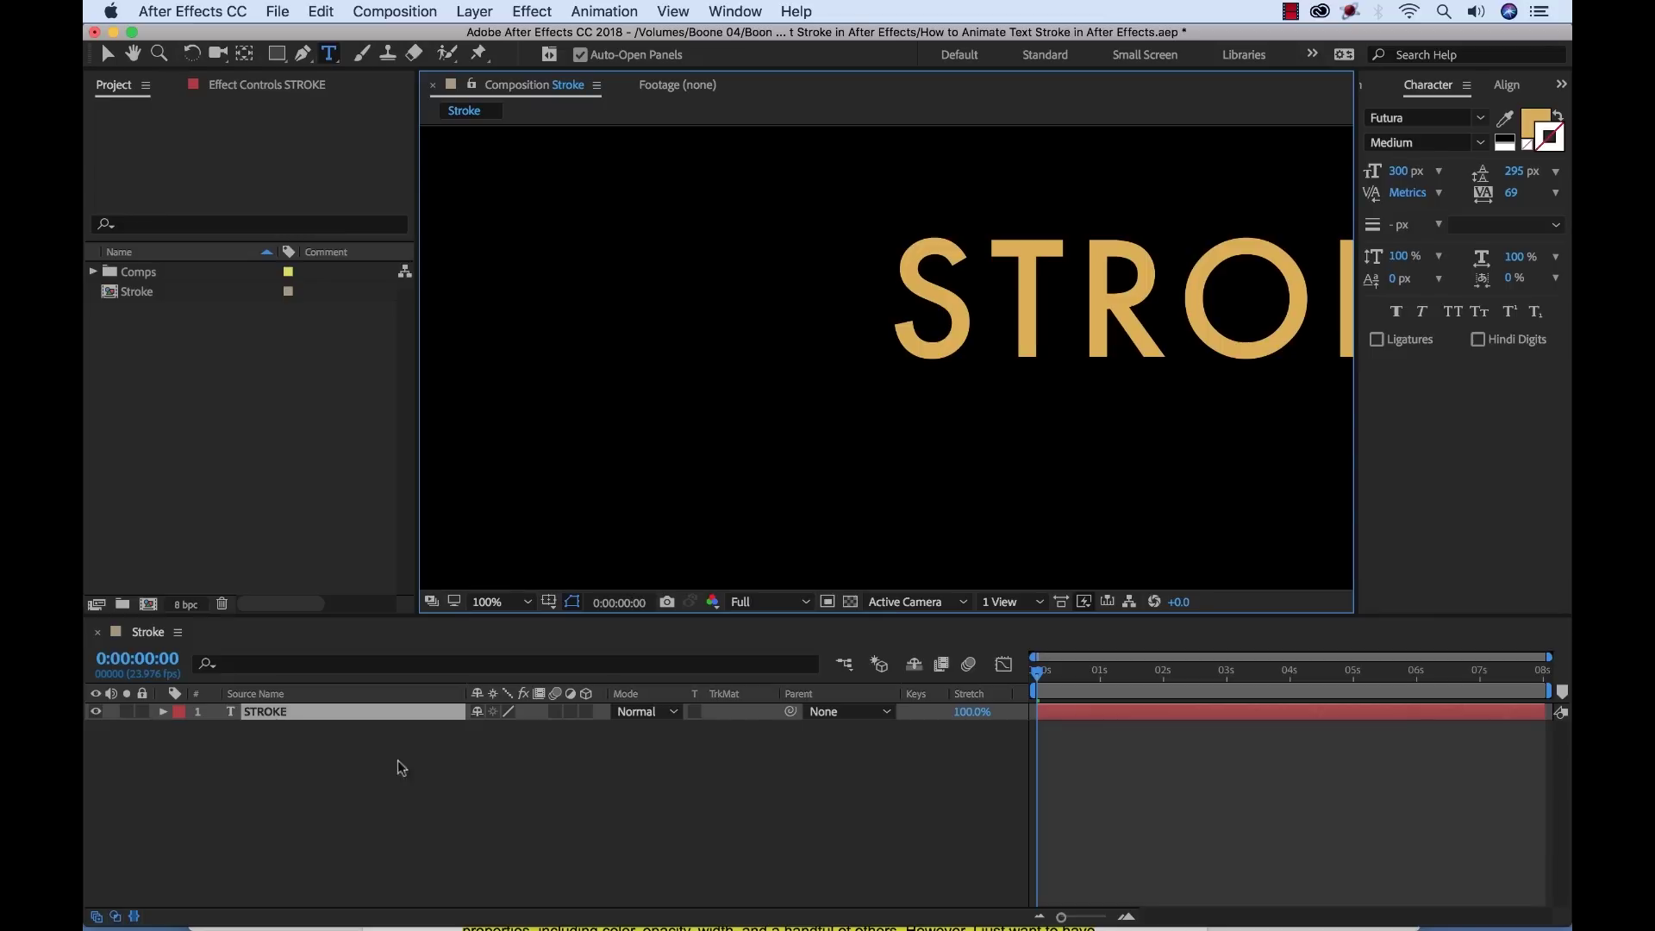
left_click(262, 715)
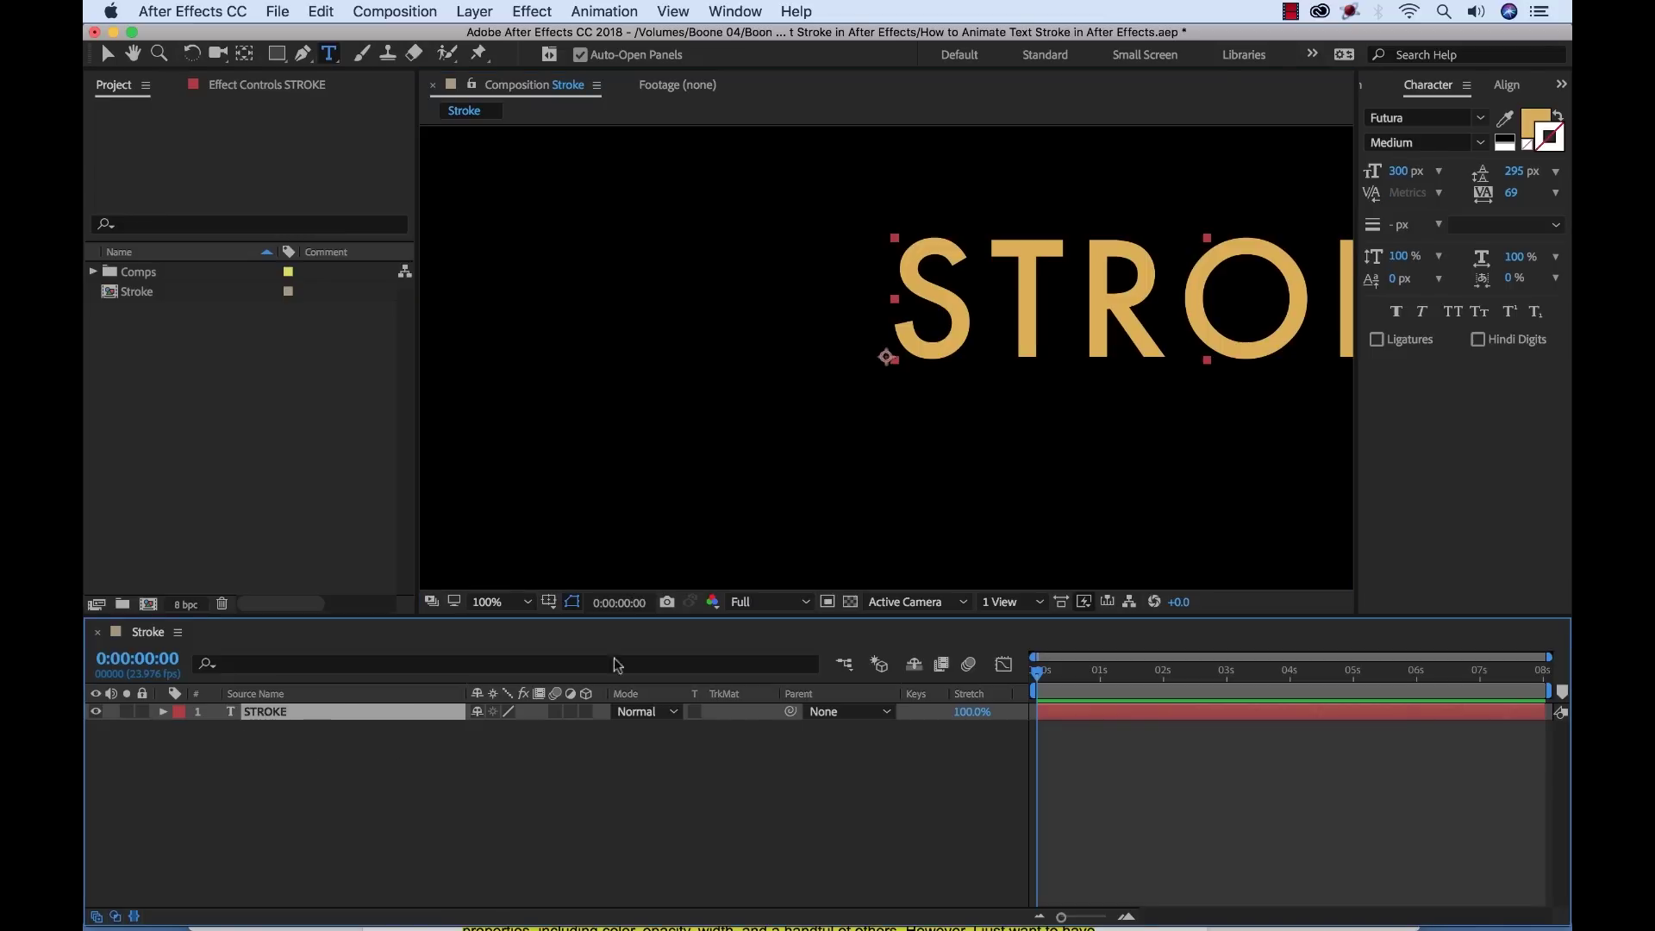
Centre the STROKE text horizontally and vertically with the Align panel
left_click(1509, 88)
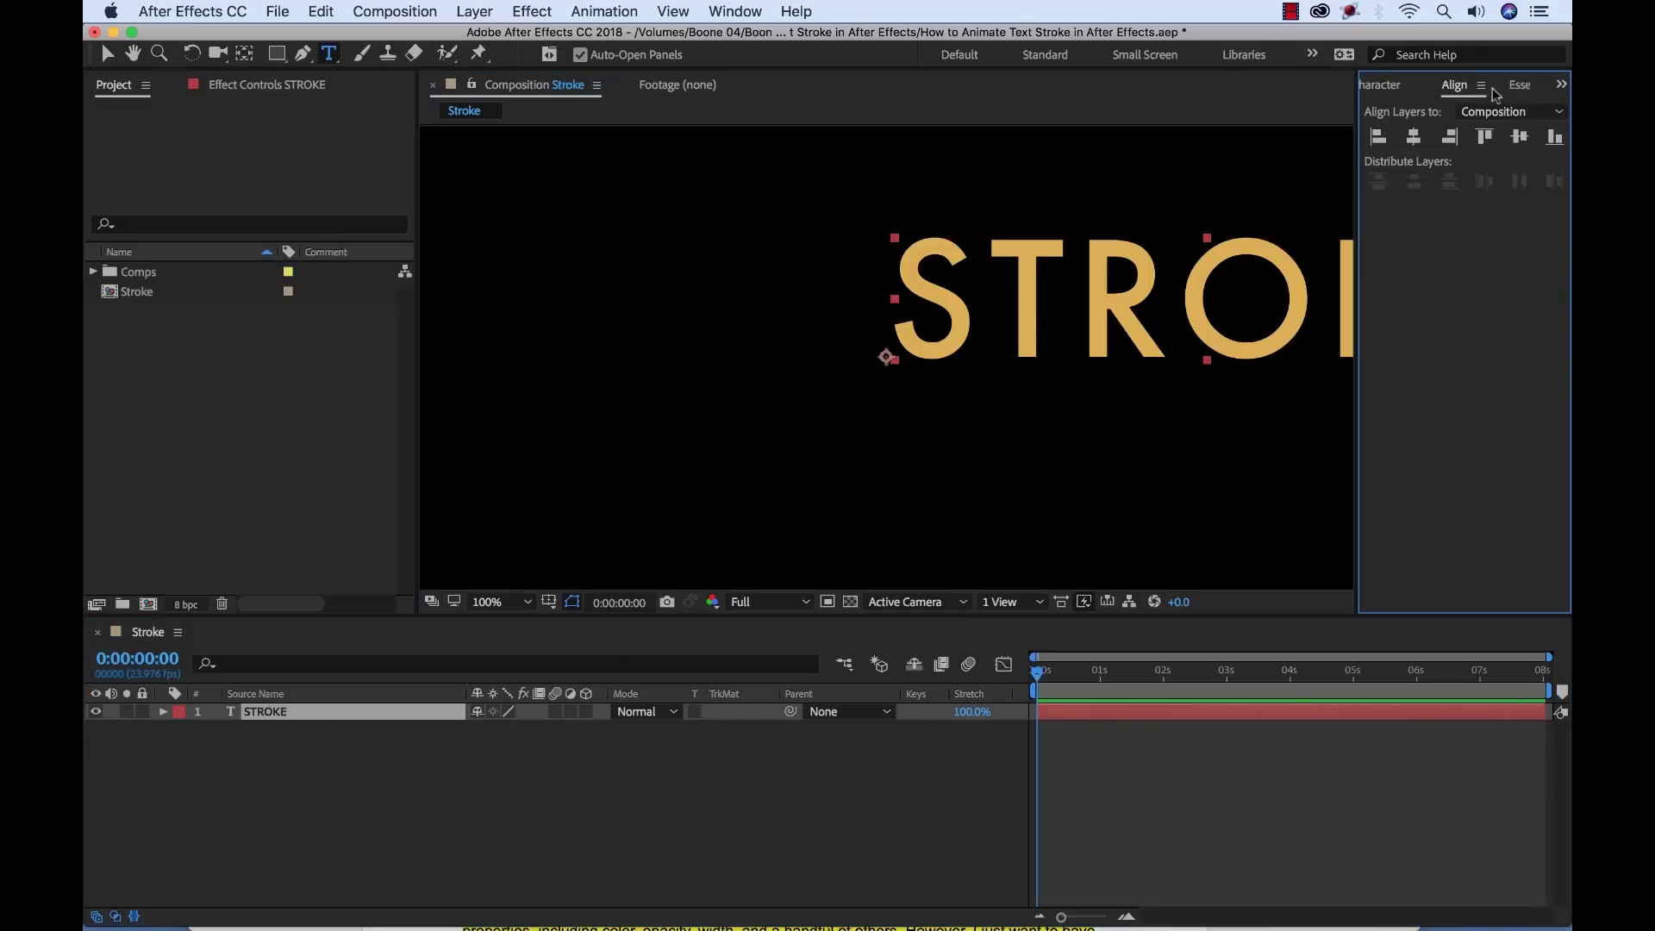
left_click(1414, 138)
left_click(1519, 138)
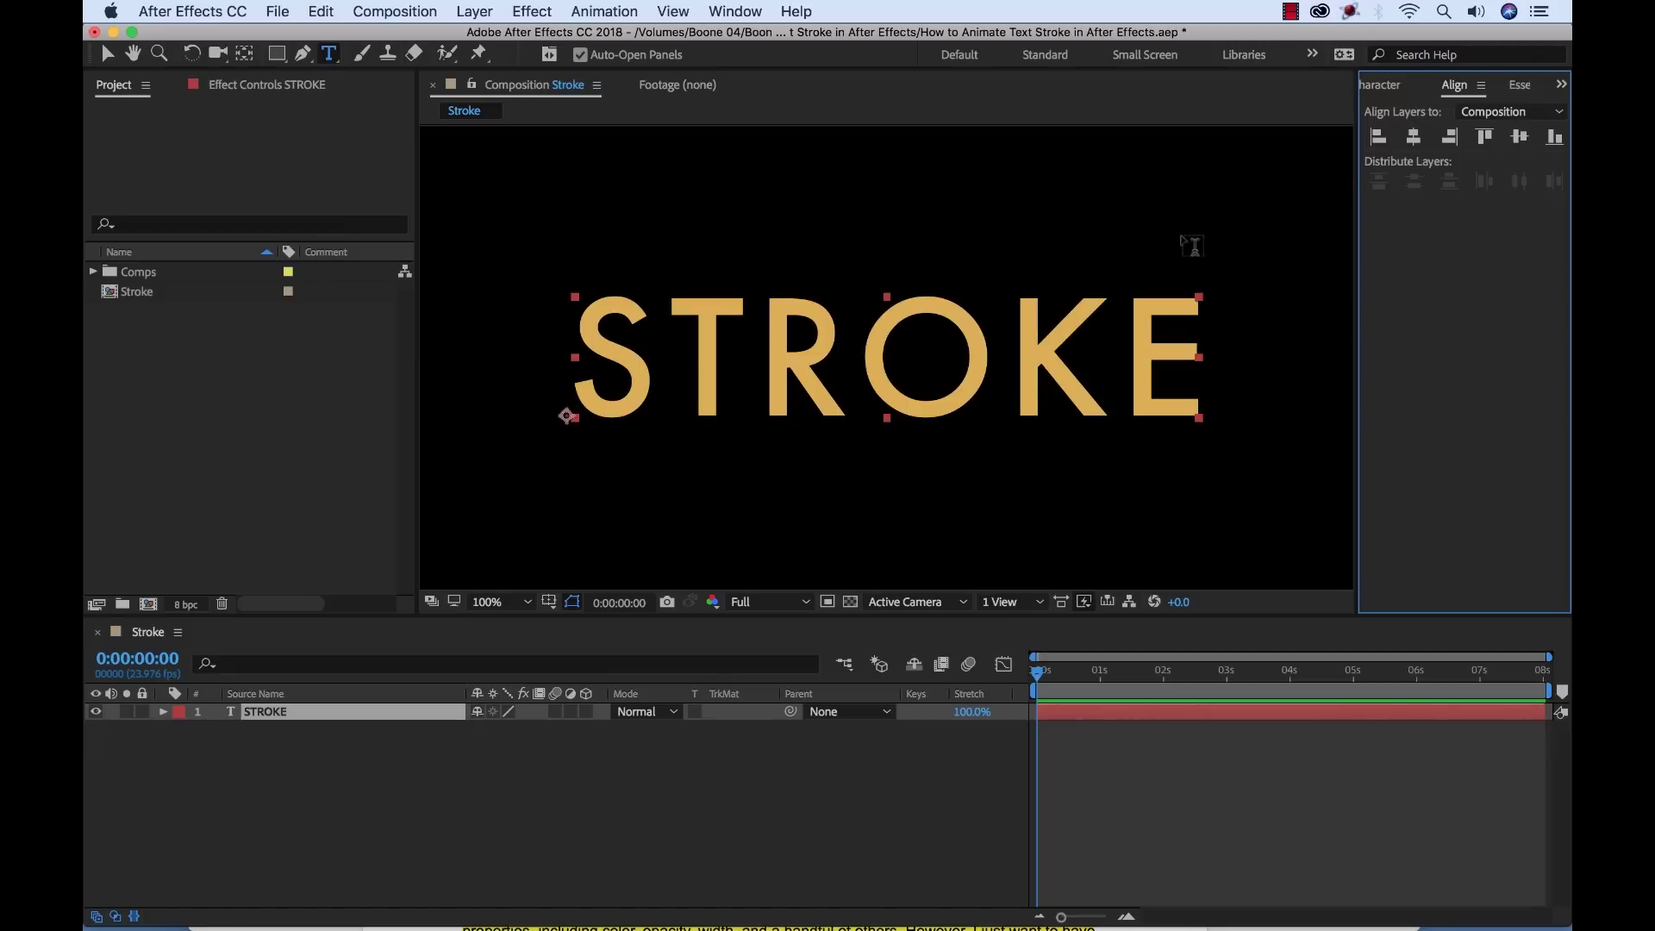
Set the STROKE text's font size to 300 px in the Character panel
left_click(1391, 90)
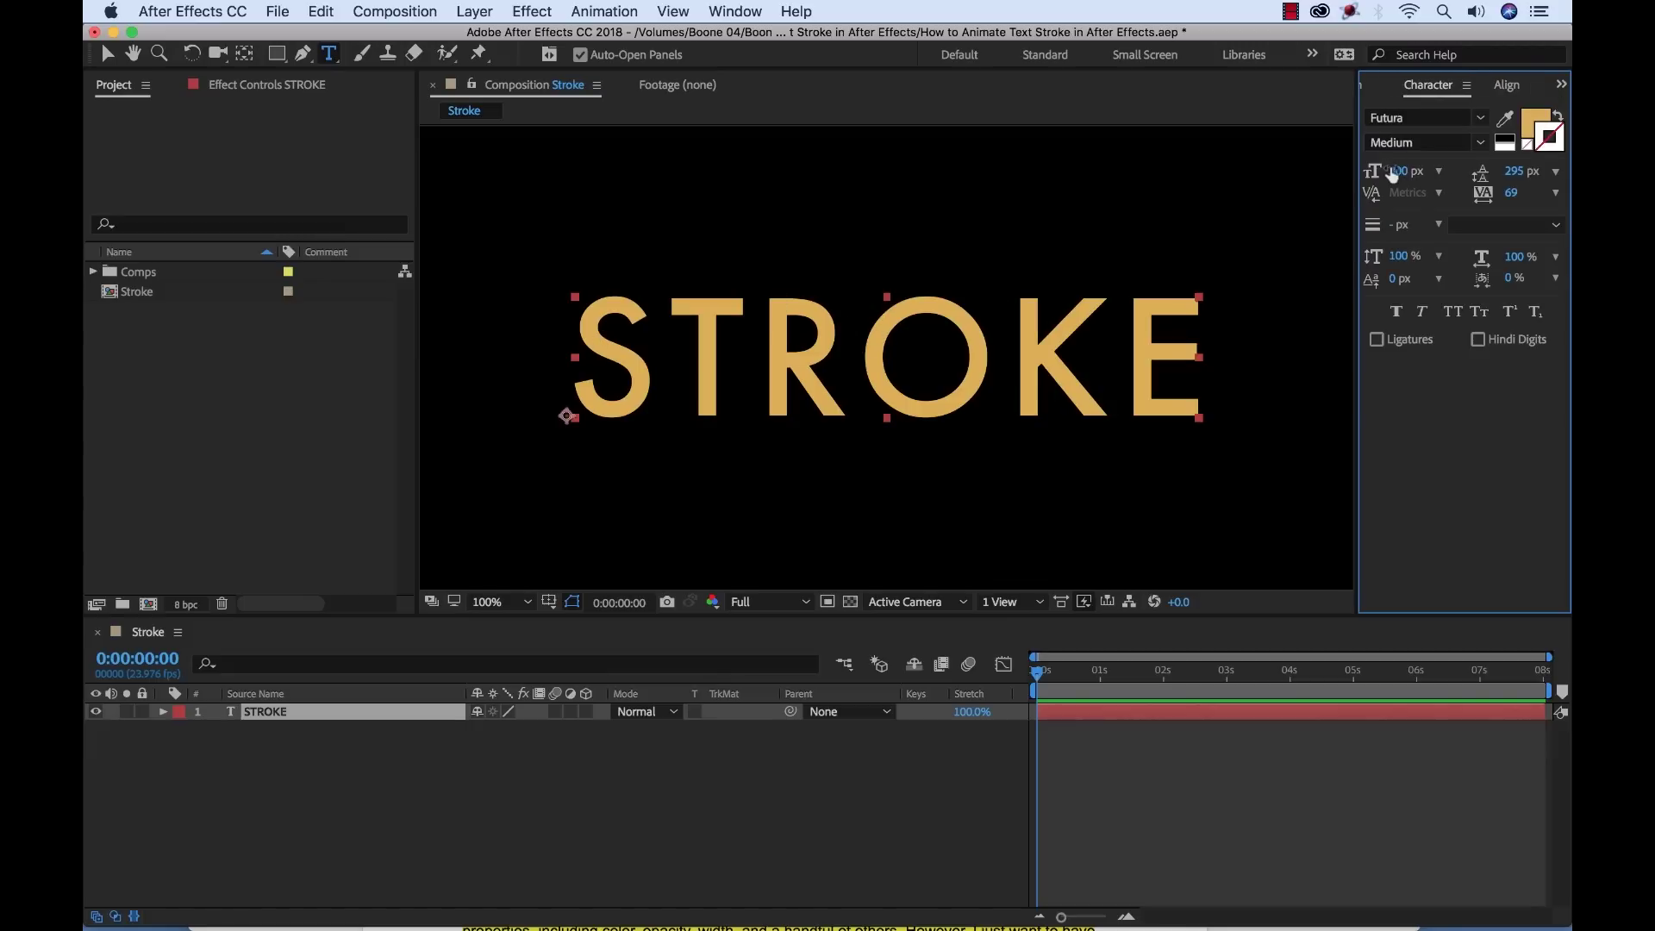
mouse_move(1397, 173)
left_mouse_down()
mouse_move(1503, 161)
mouse_move(1465, 165)
left_mouse_up()
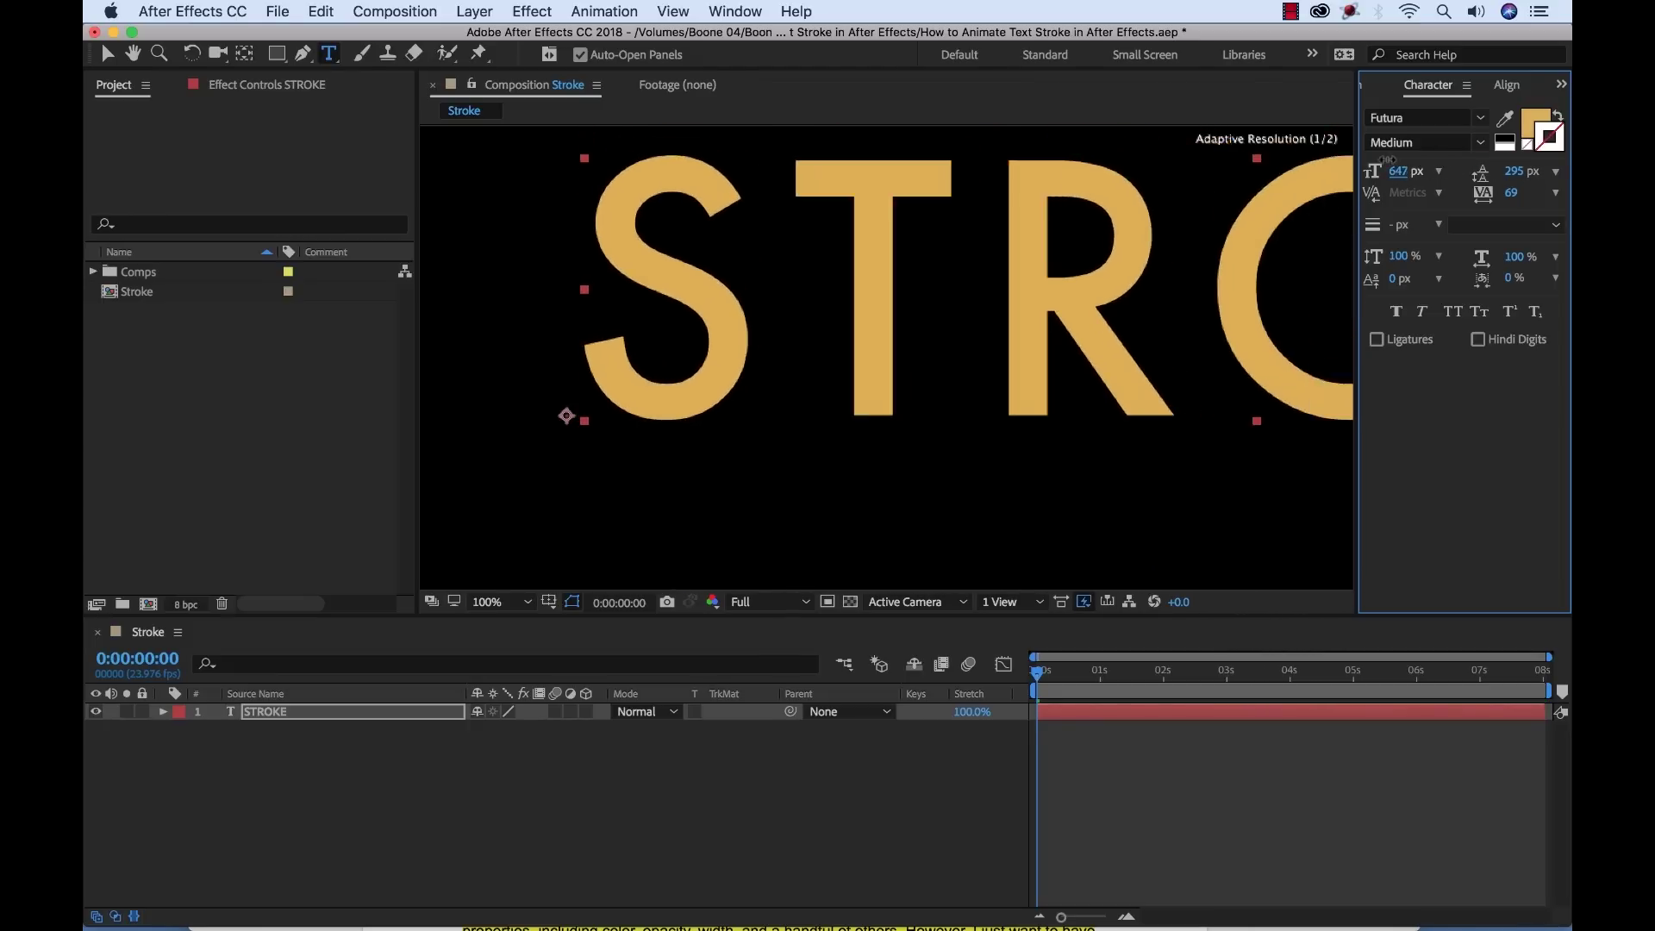
left_click(1401, 171)
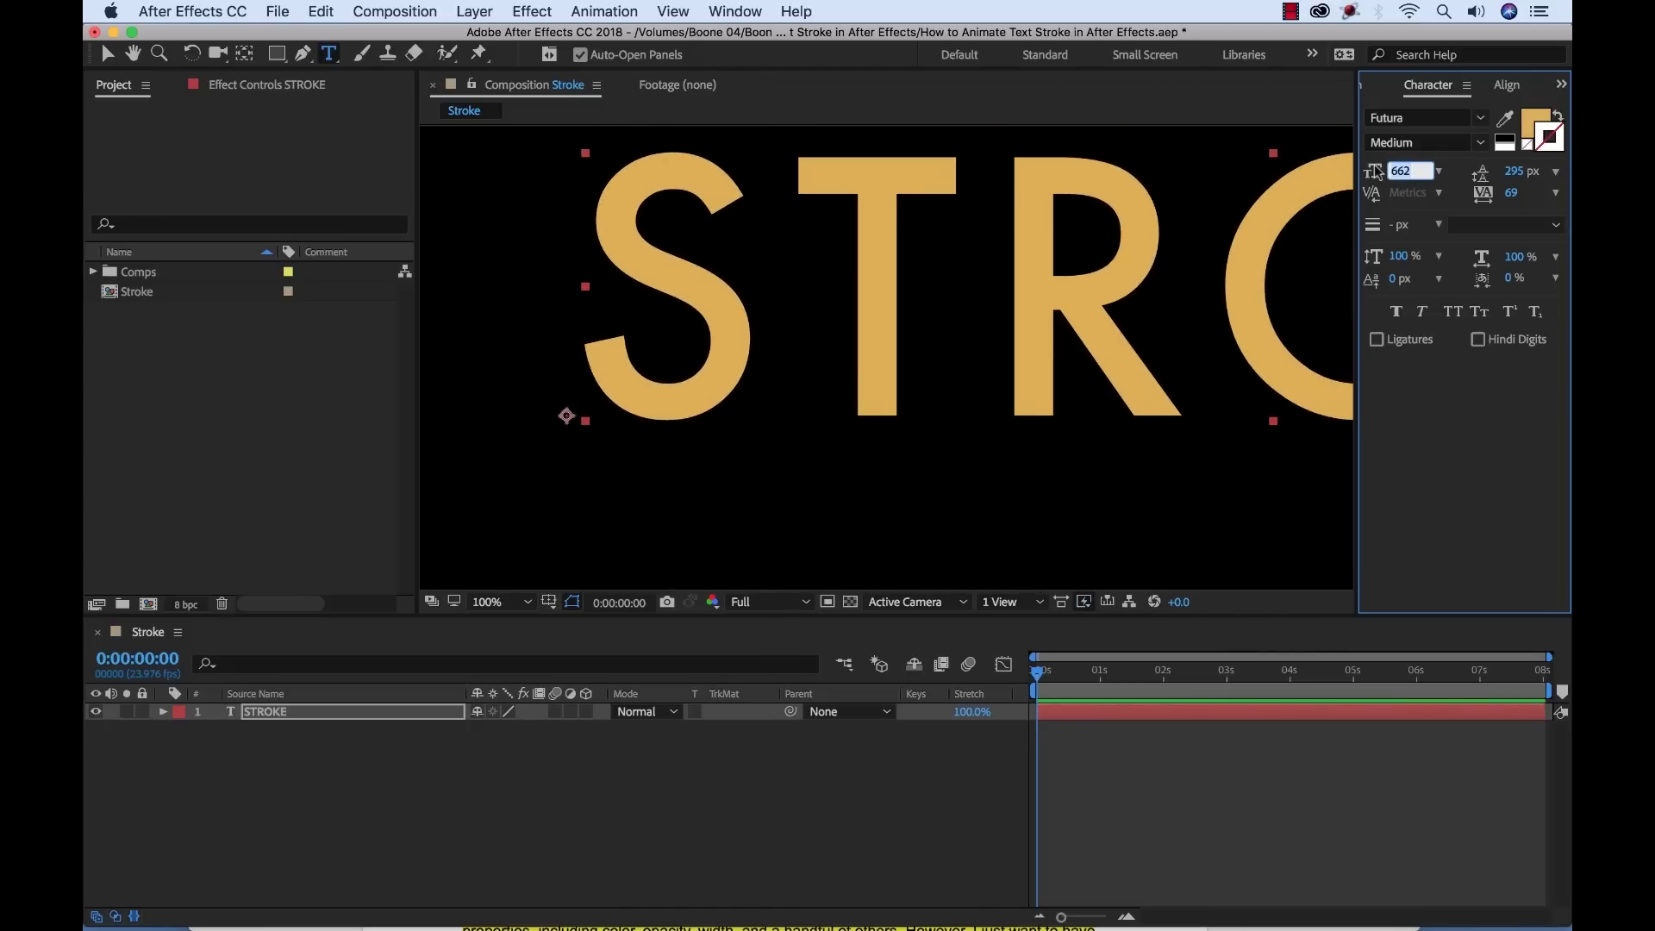
type("300")
key("Return")
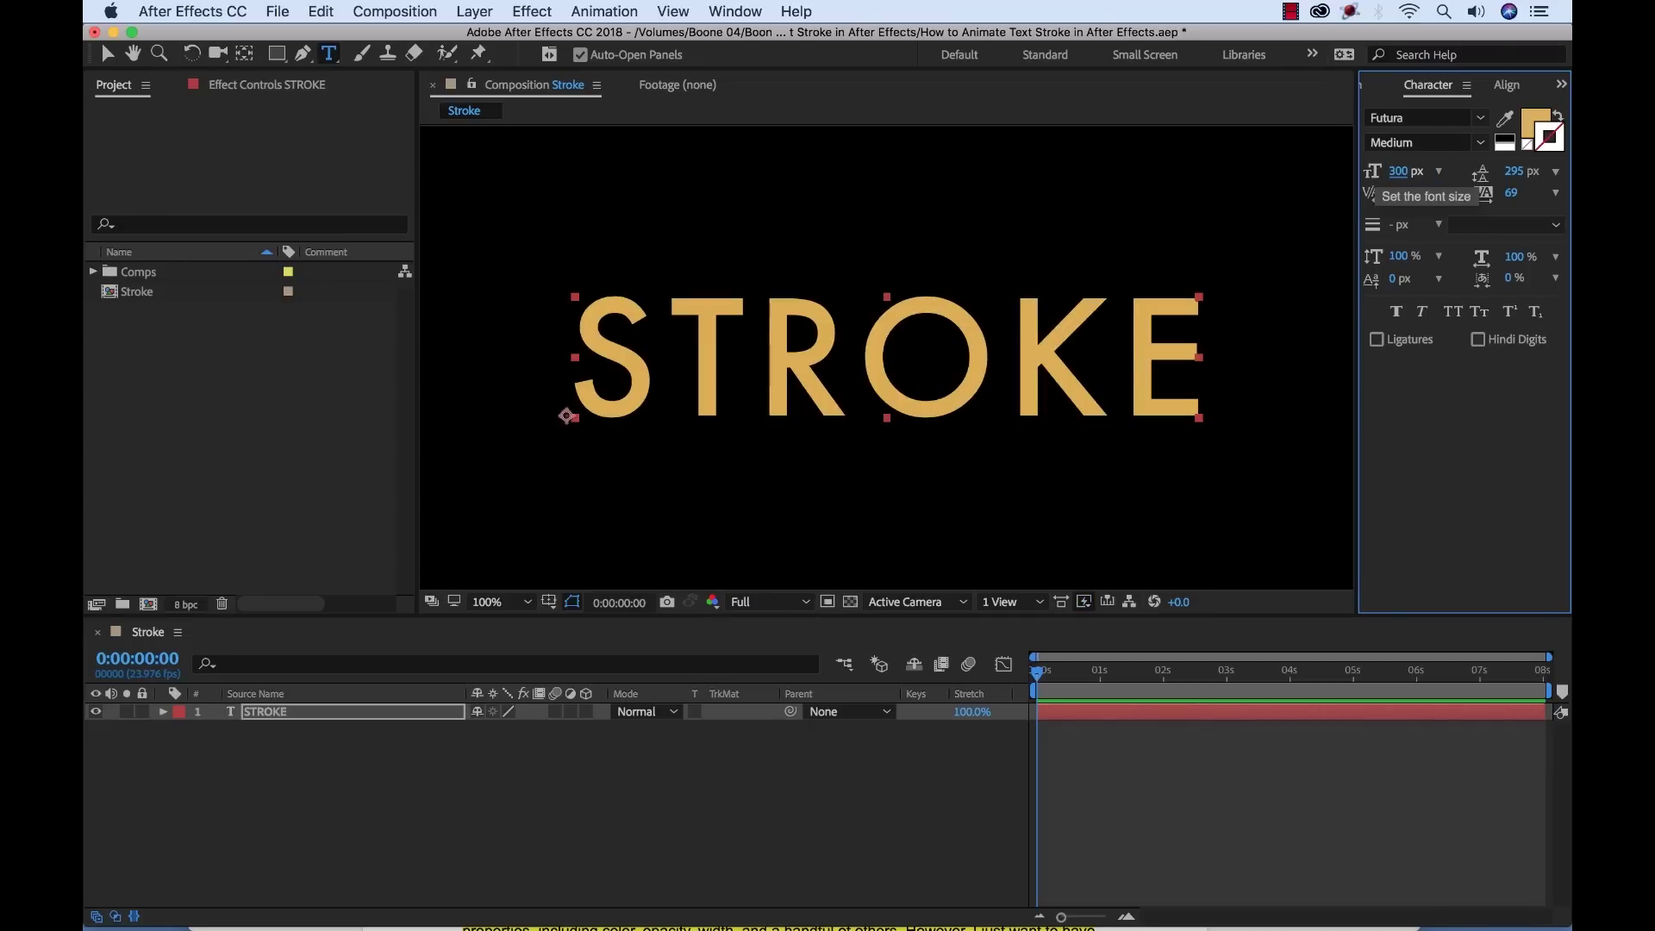
left_click(353, 791)
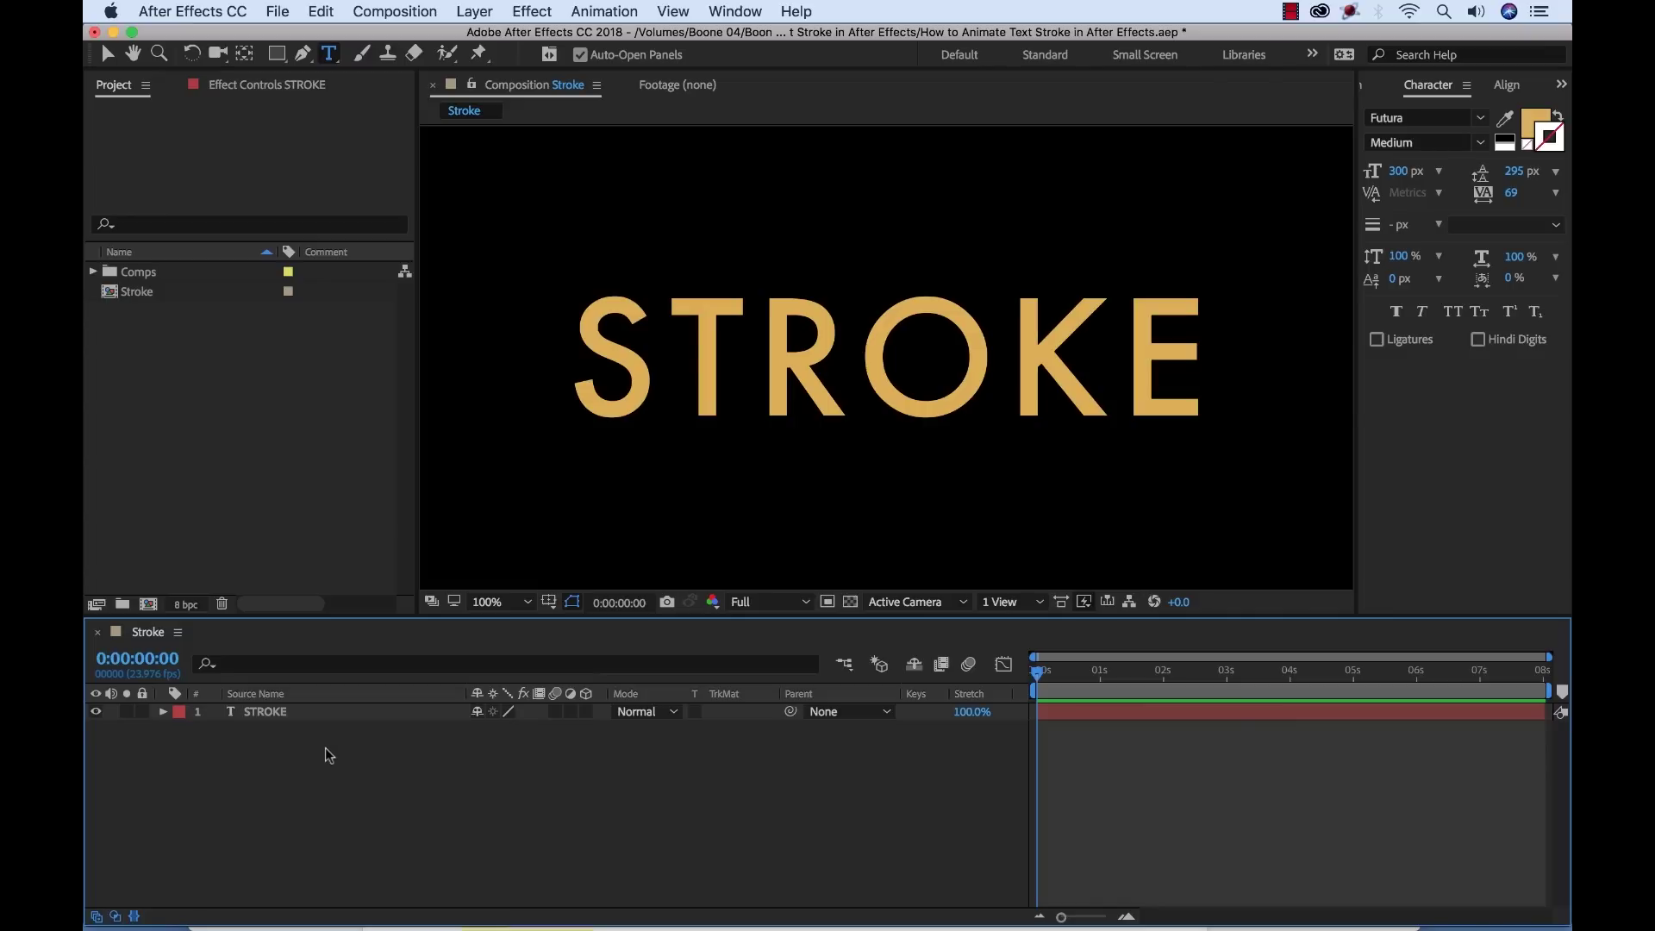
Convert the STROKE text layer to outlines with Layer > Create Shapes from Text
left_click(269, 711)
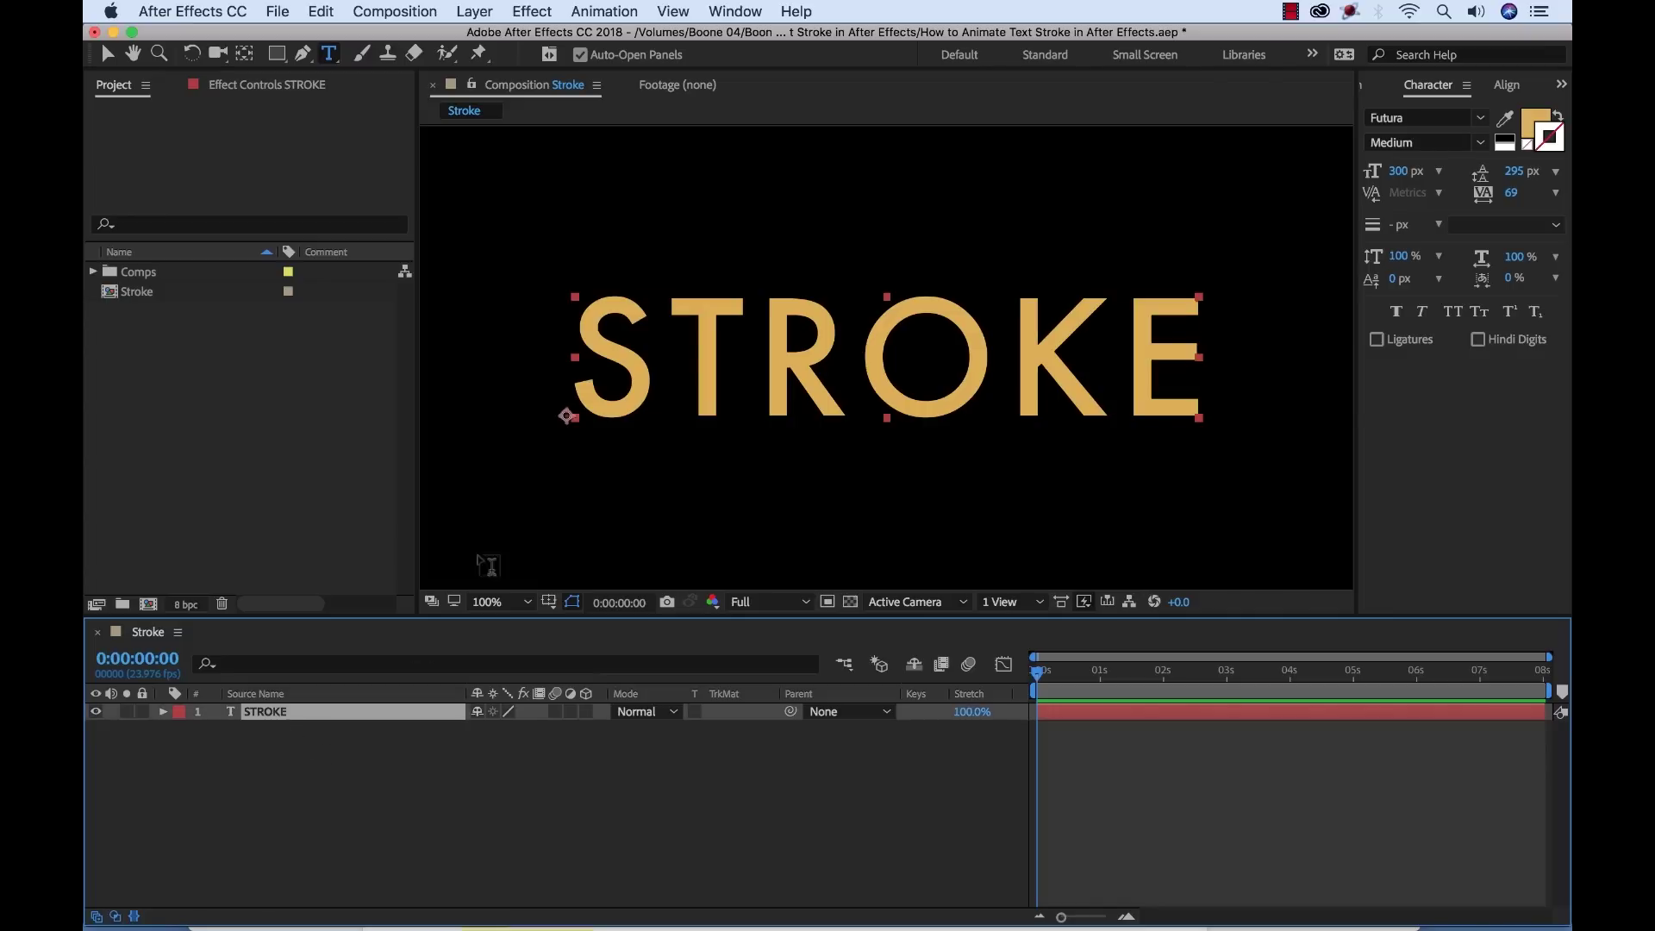
left_click(479, 12)
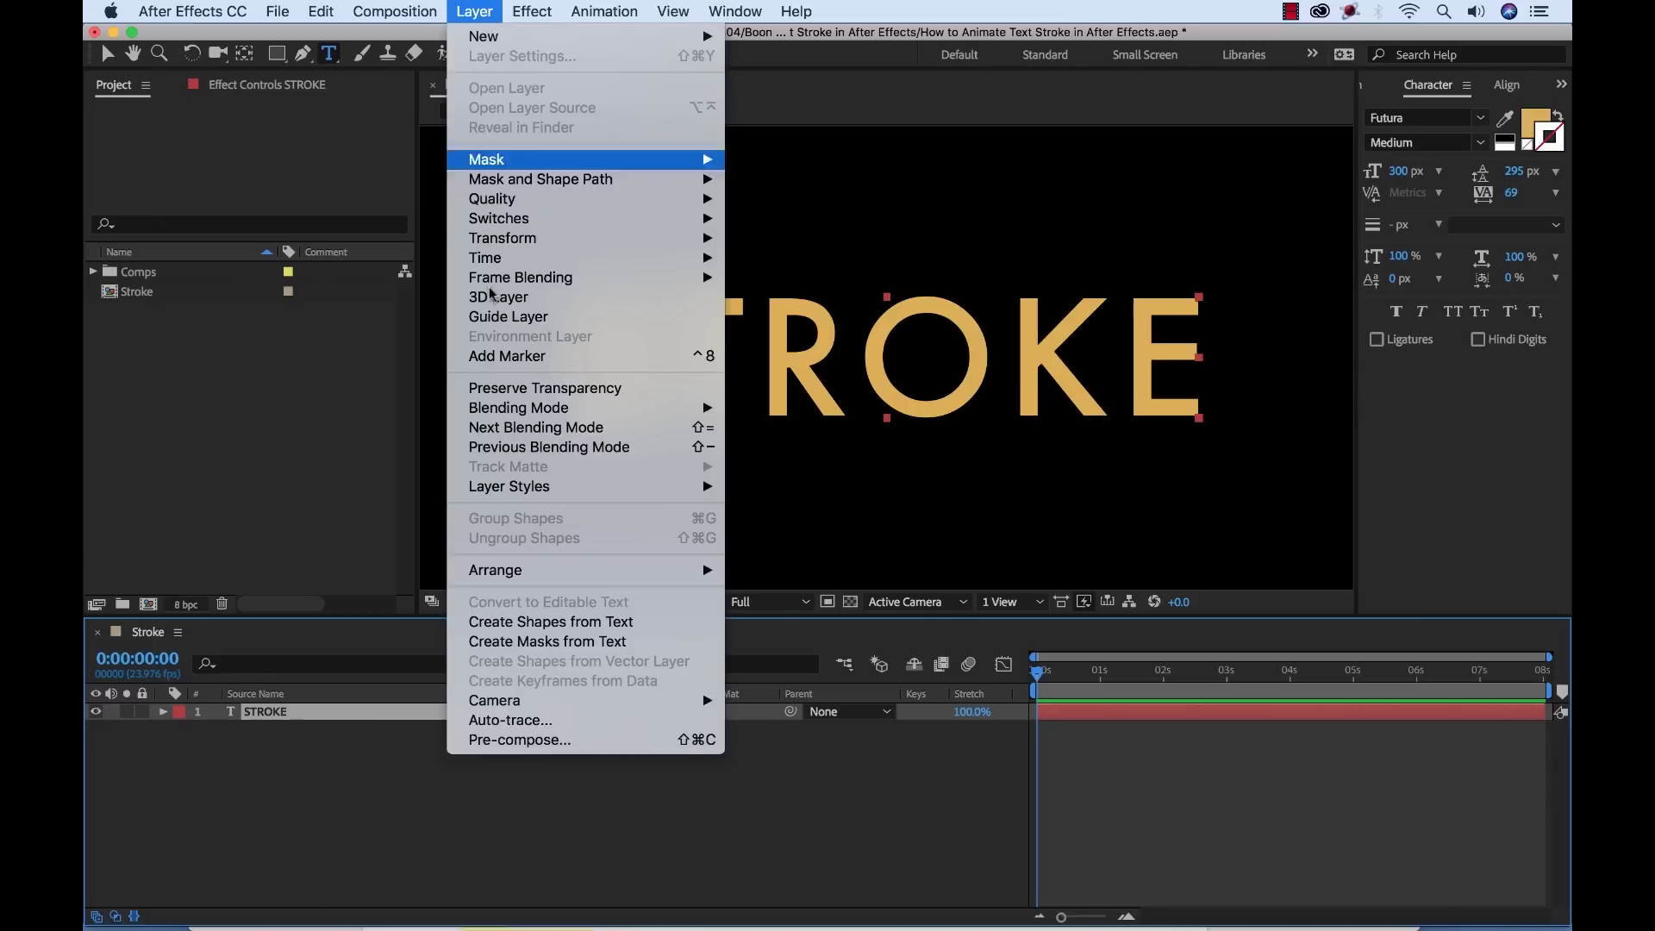
left_click(519, 622)
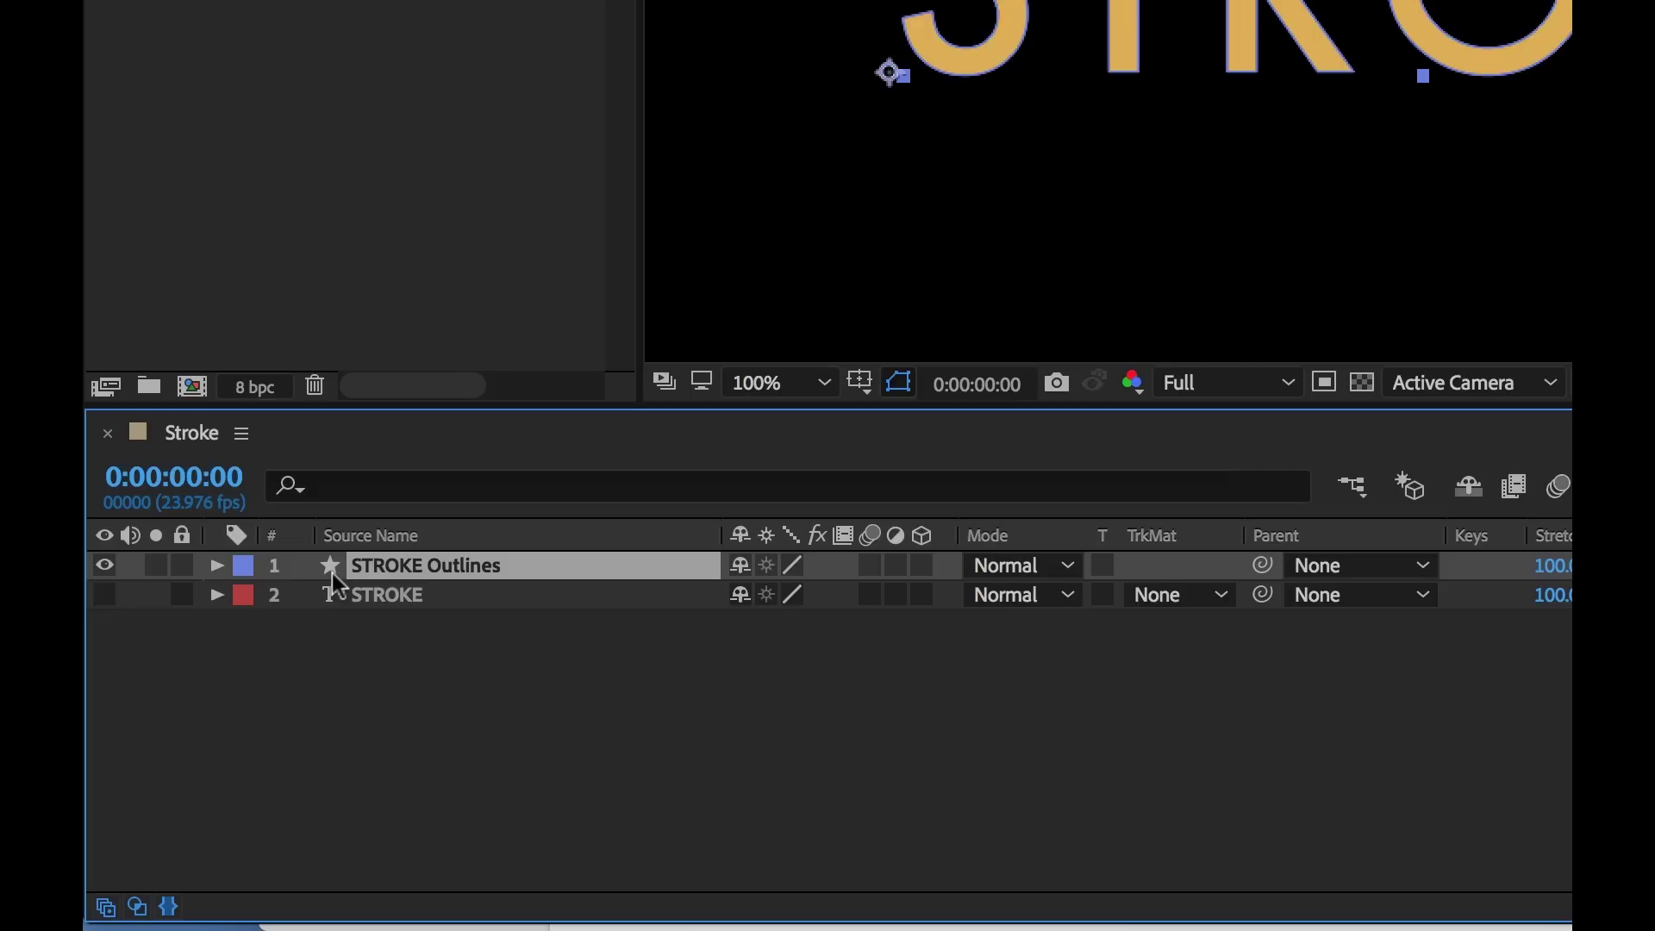
left_click(216, 567)
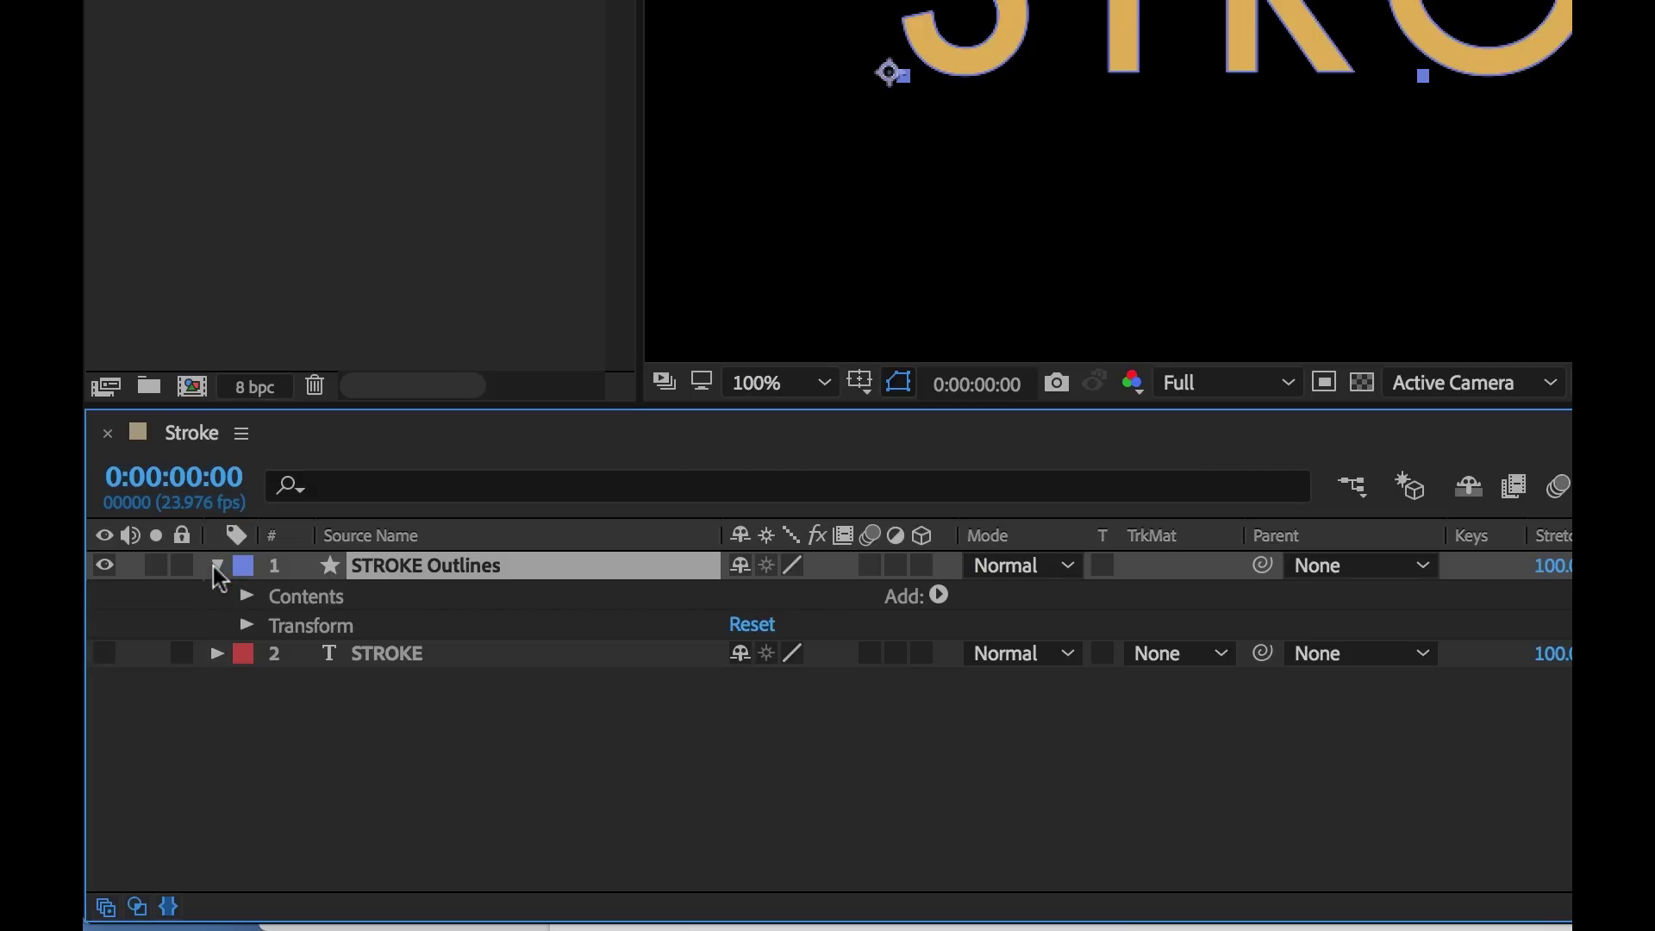
left_click(246, 597)
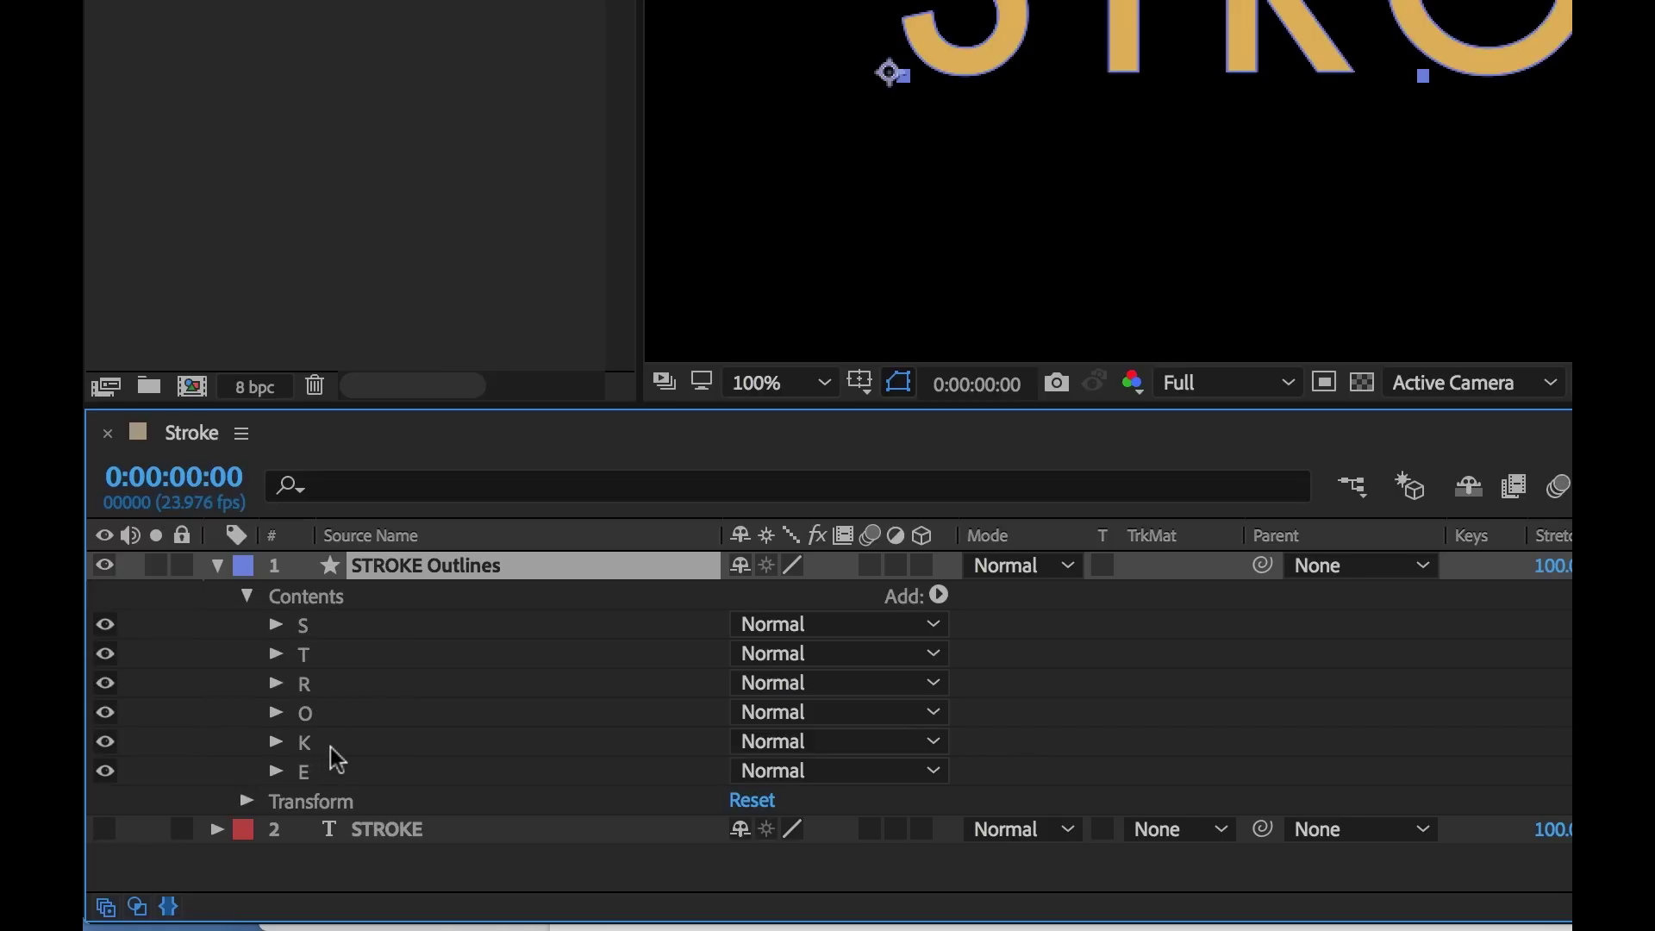
left_click(276, 626)
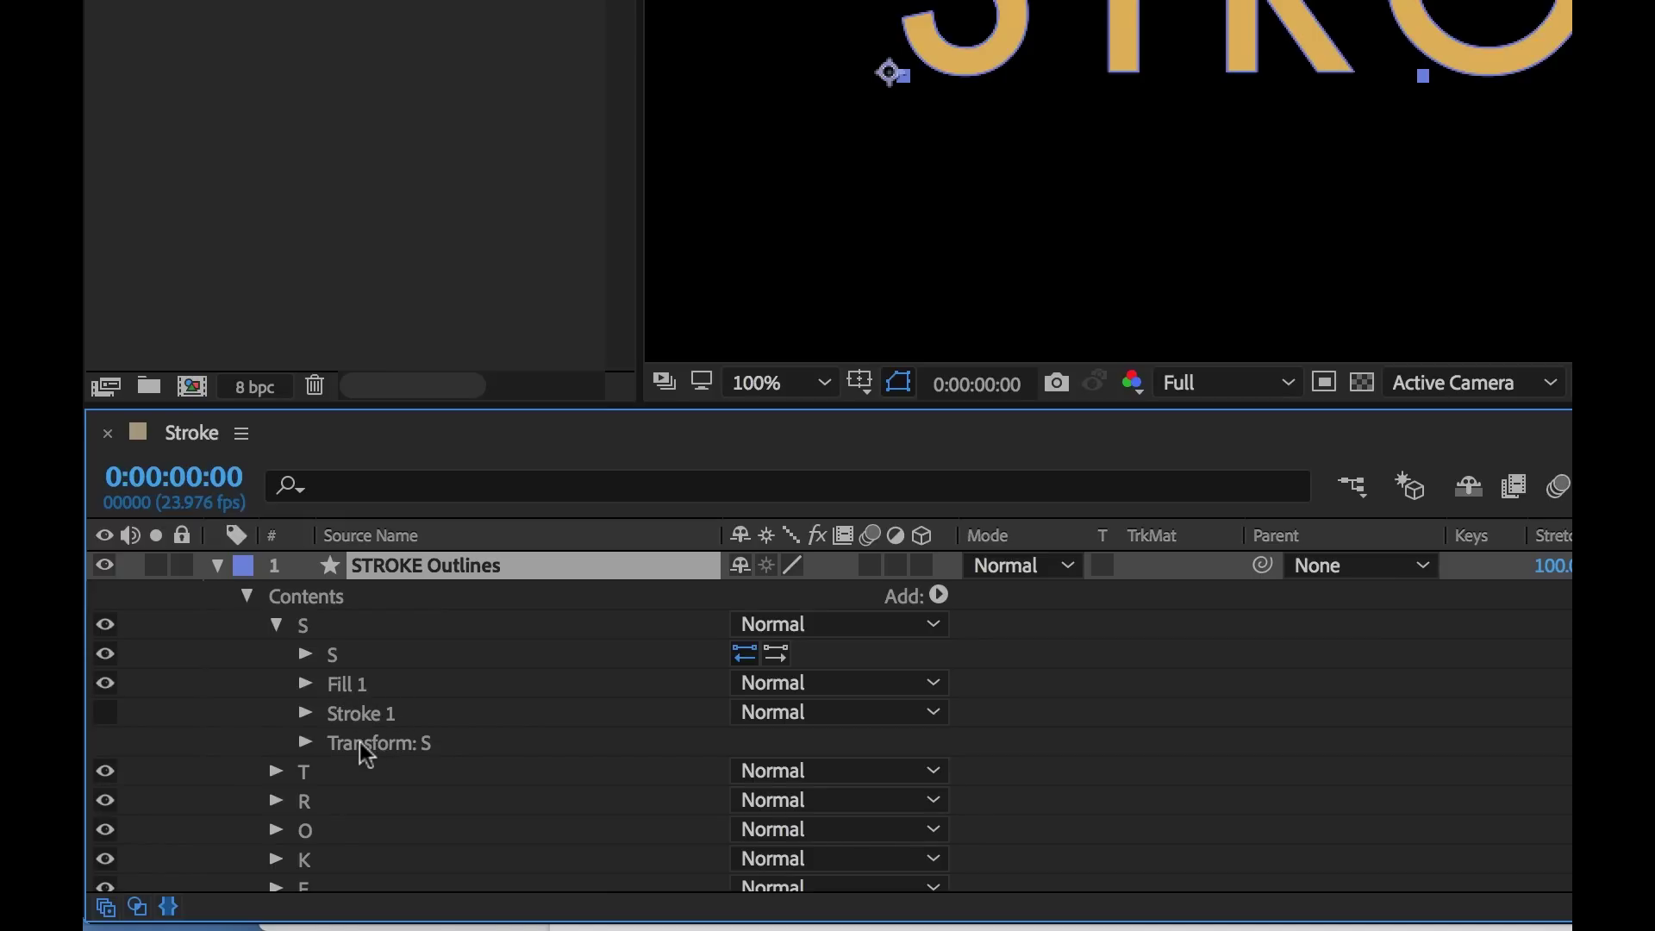
left_click(275, 627)
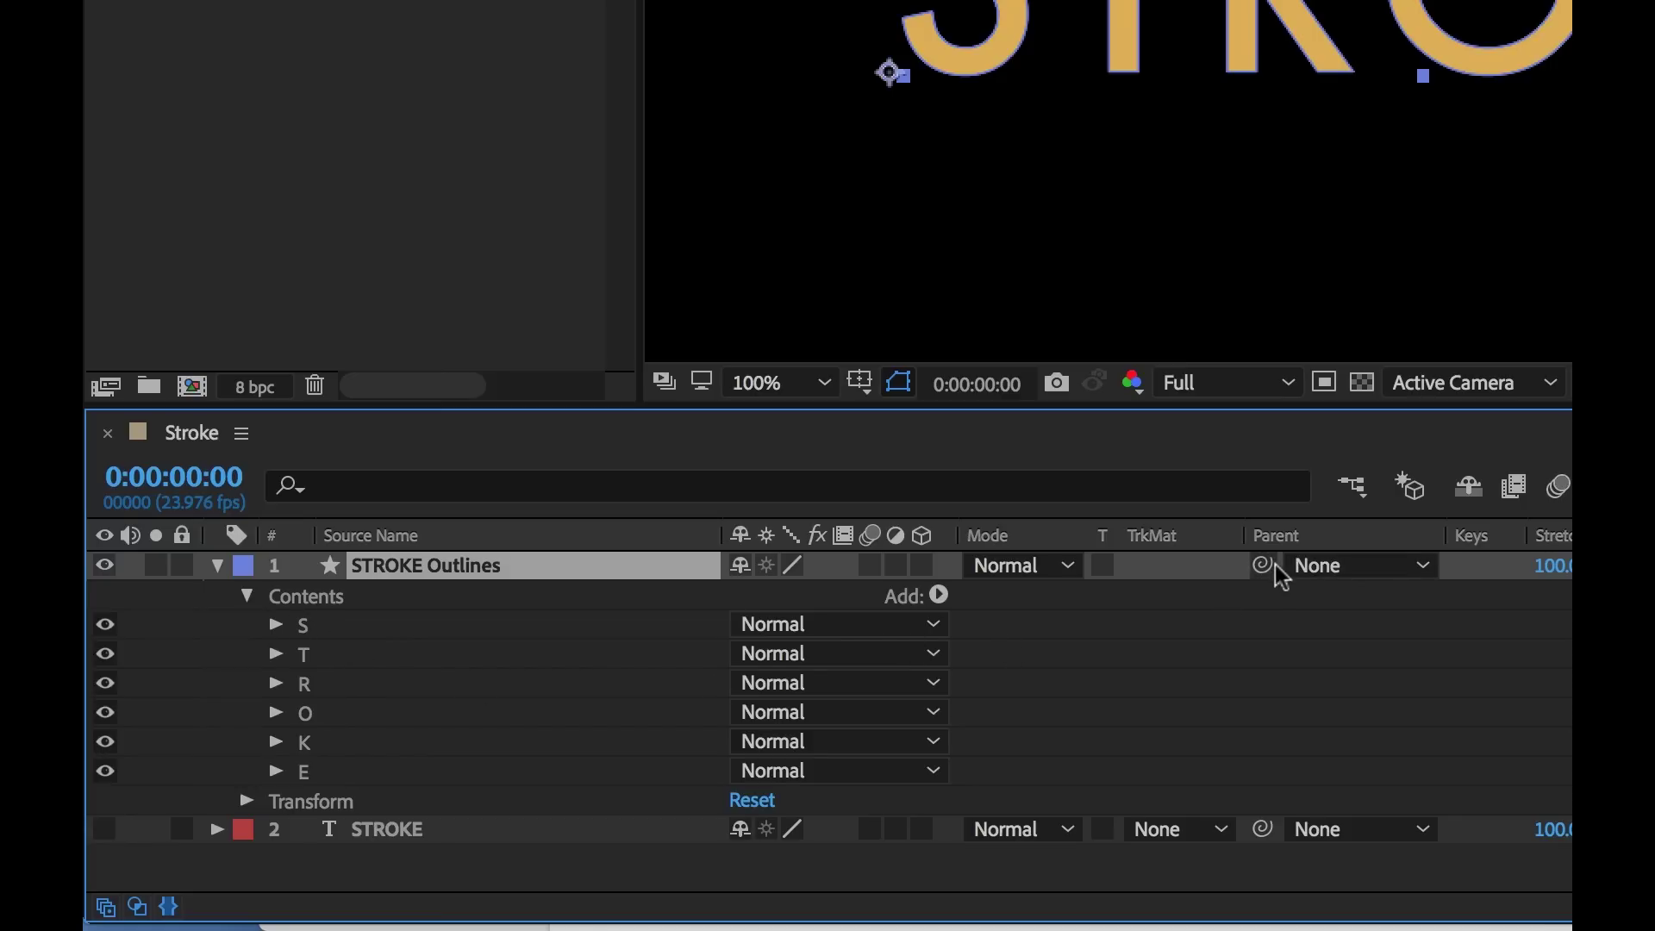
left_click(274, 625)
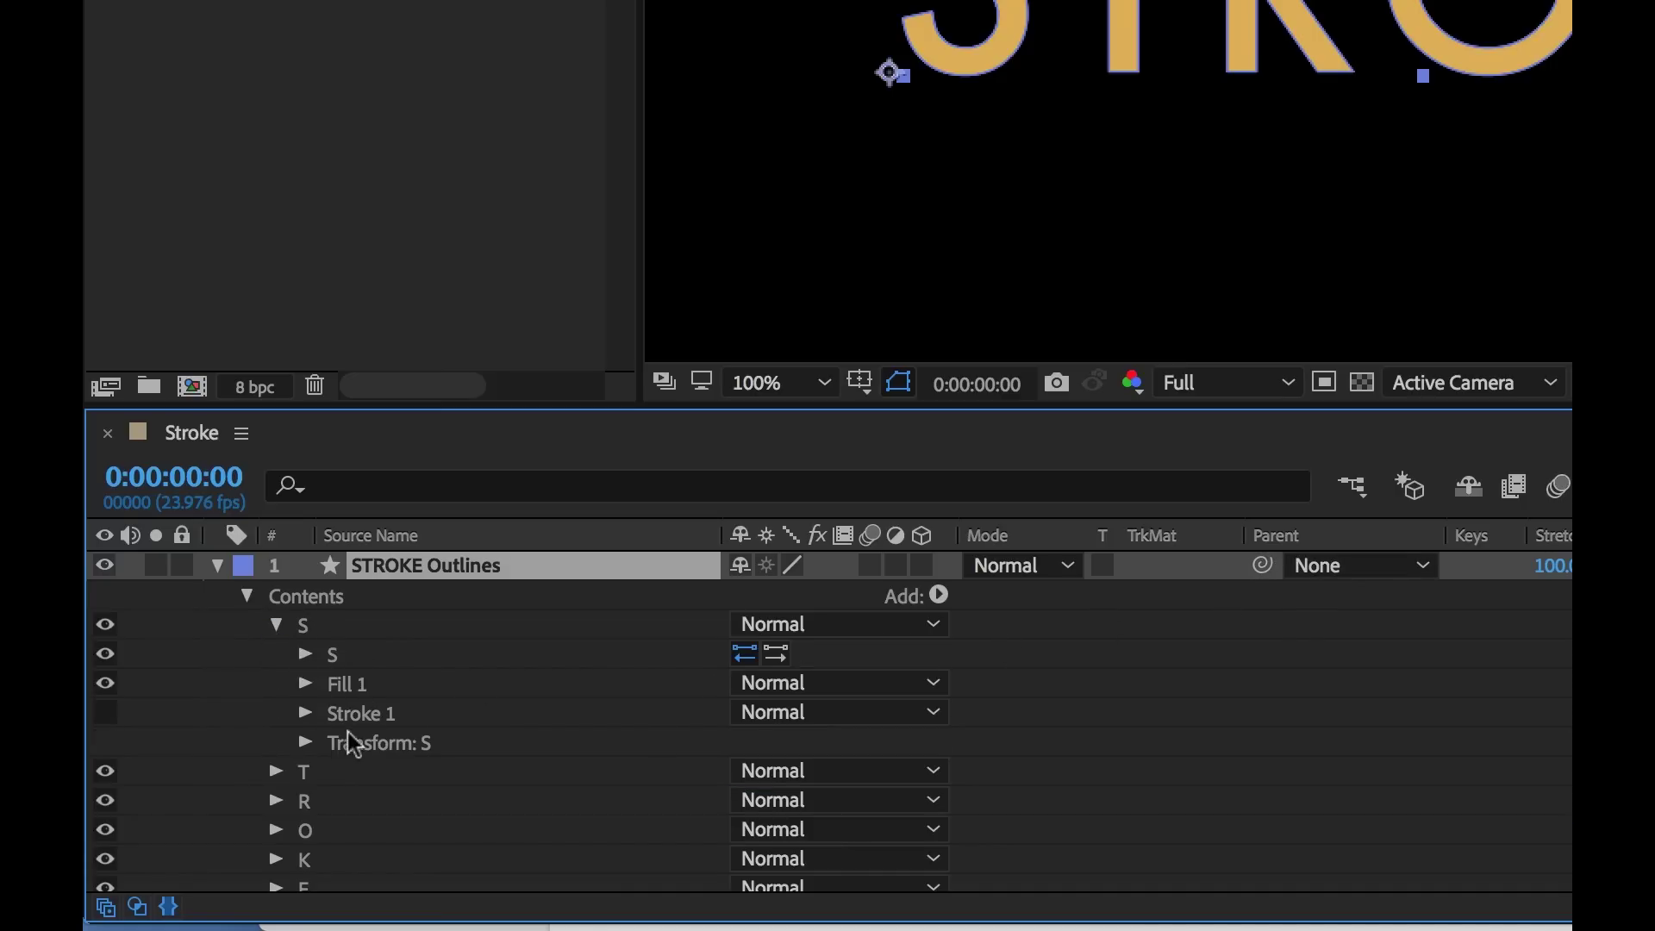
left_click(275, 625)
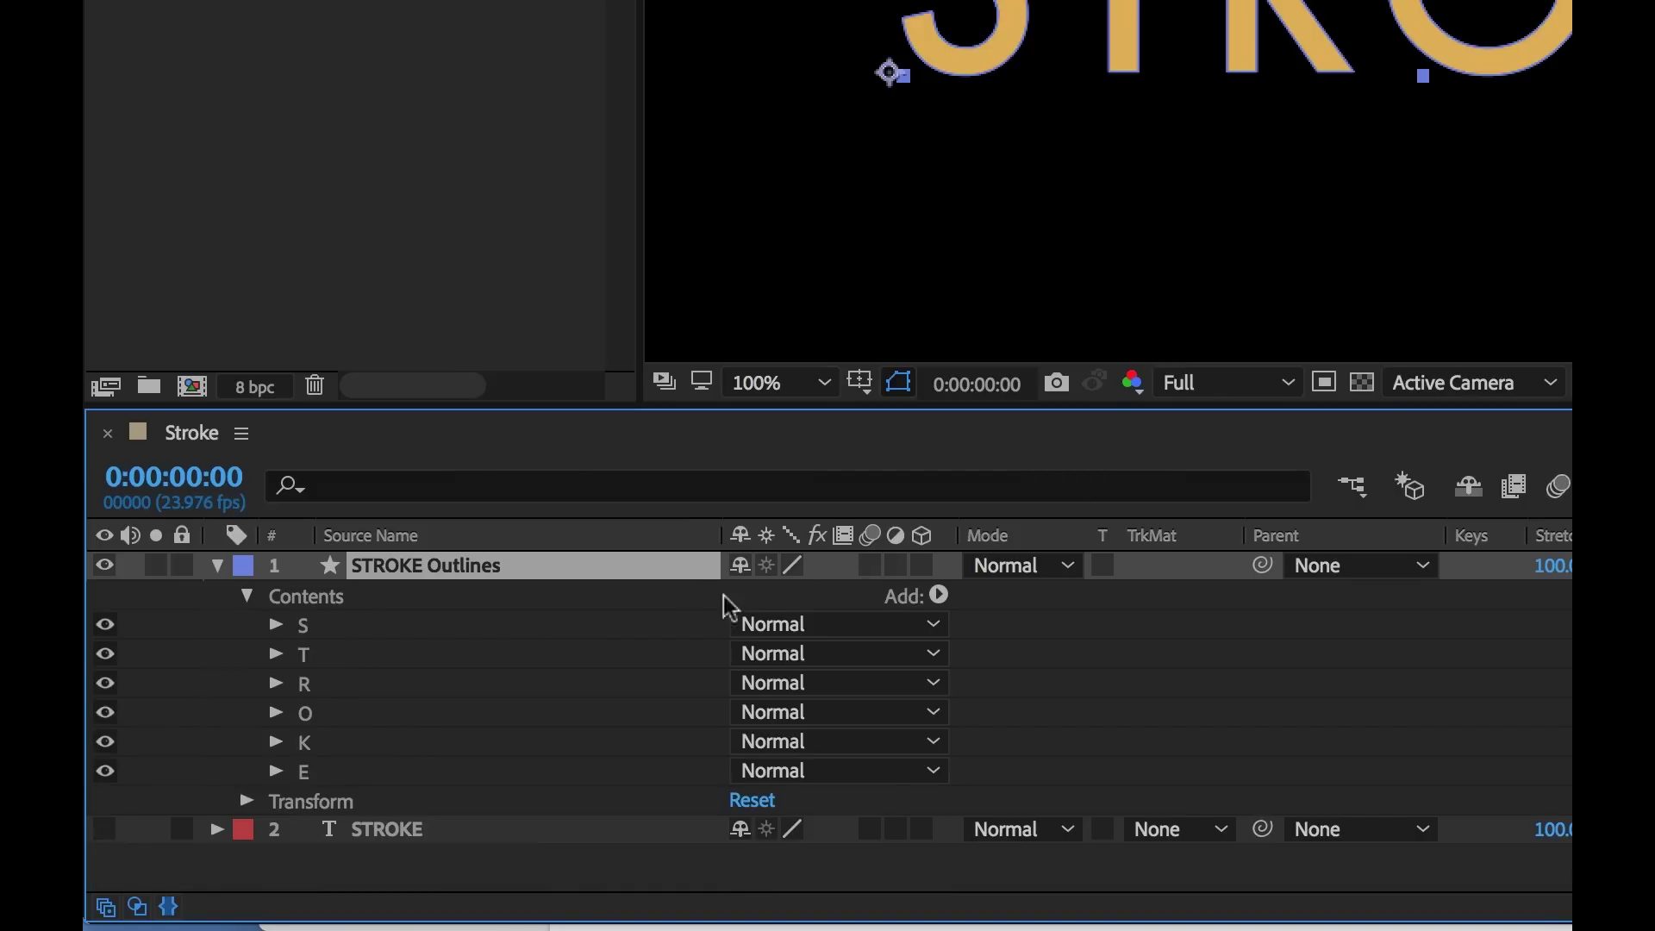
Add a Stroke item to the STROKE Outlines layer's Contents from the Add menu
left_click(324, 595)
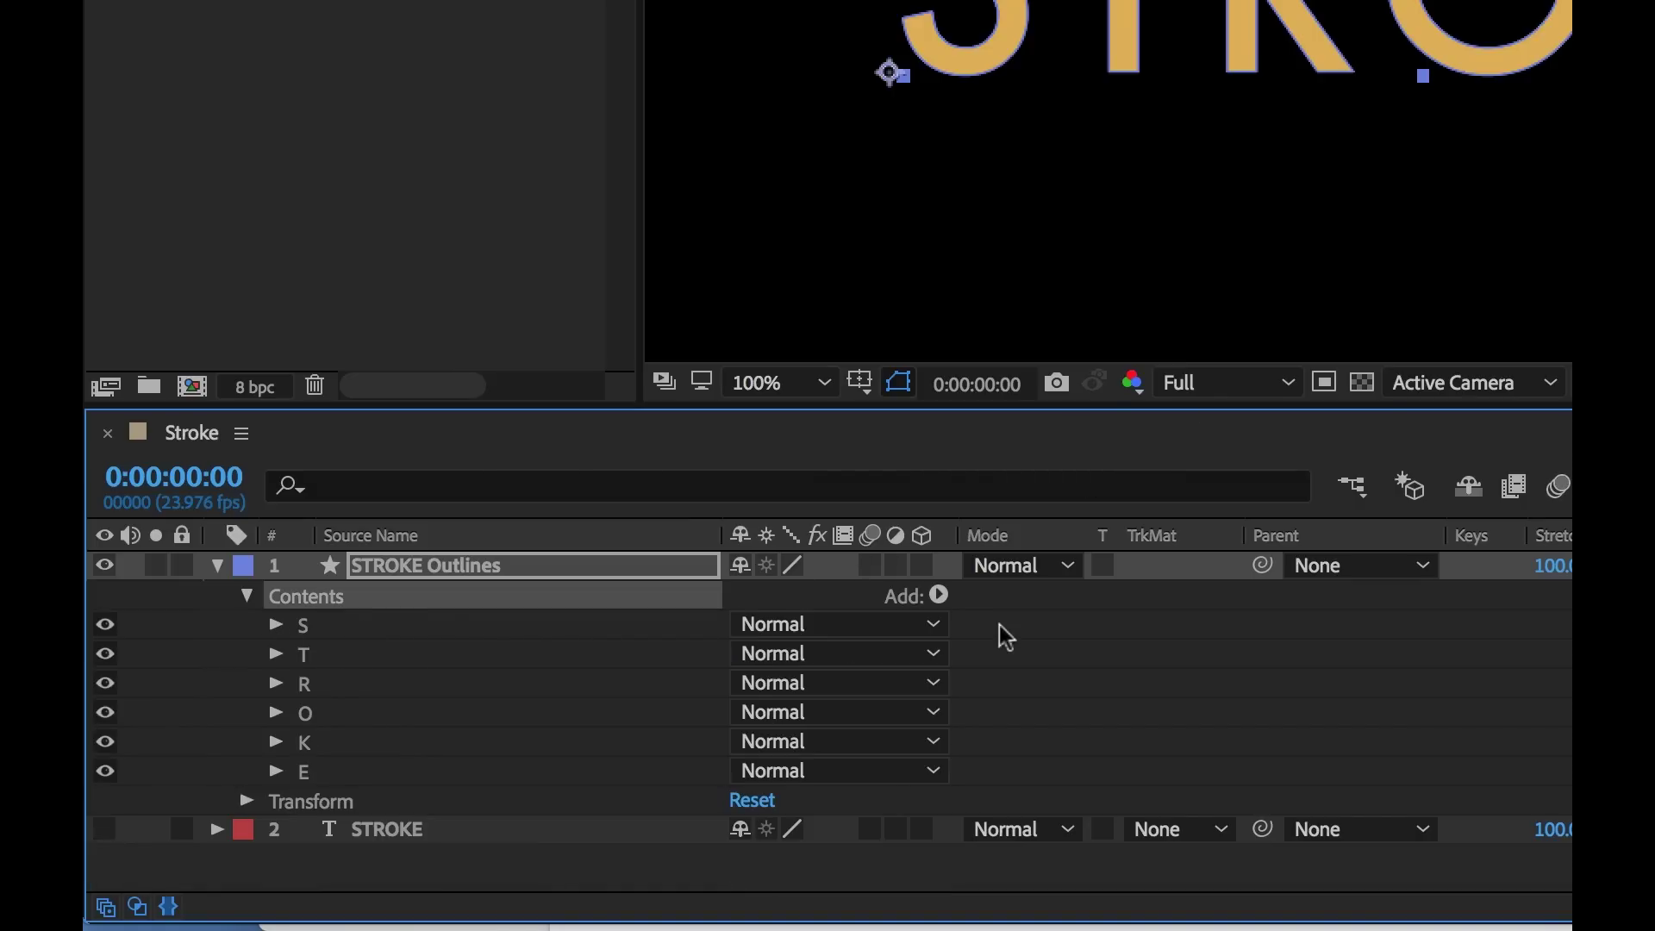
left_click(938, 594)
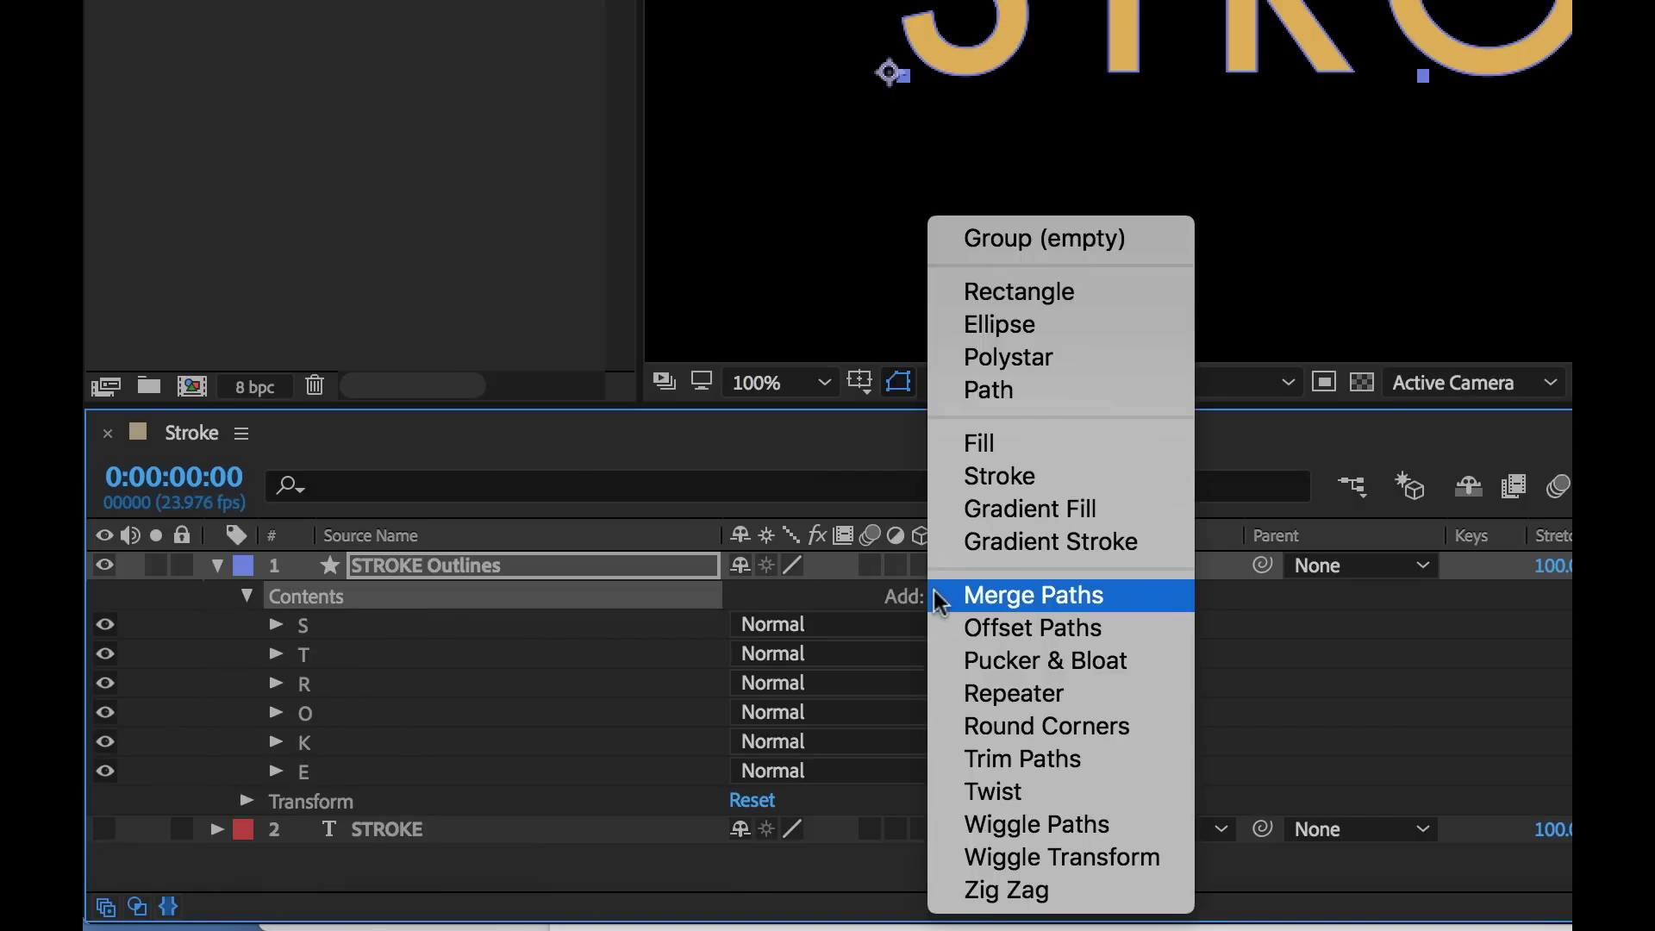
left_click(1109, 475)
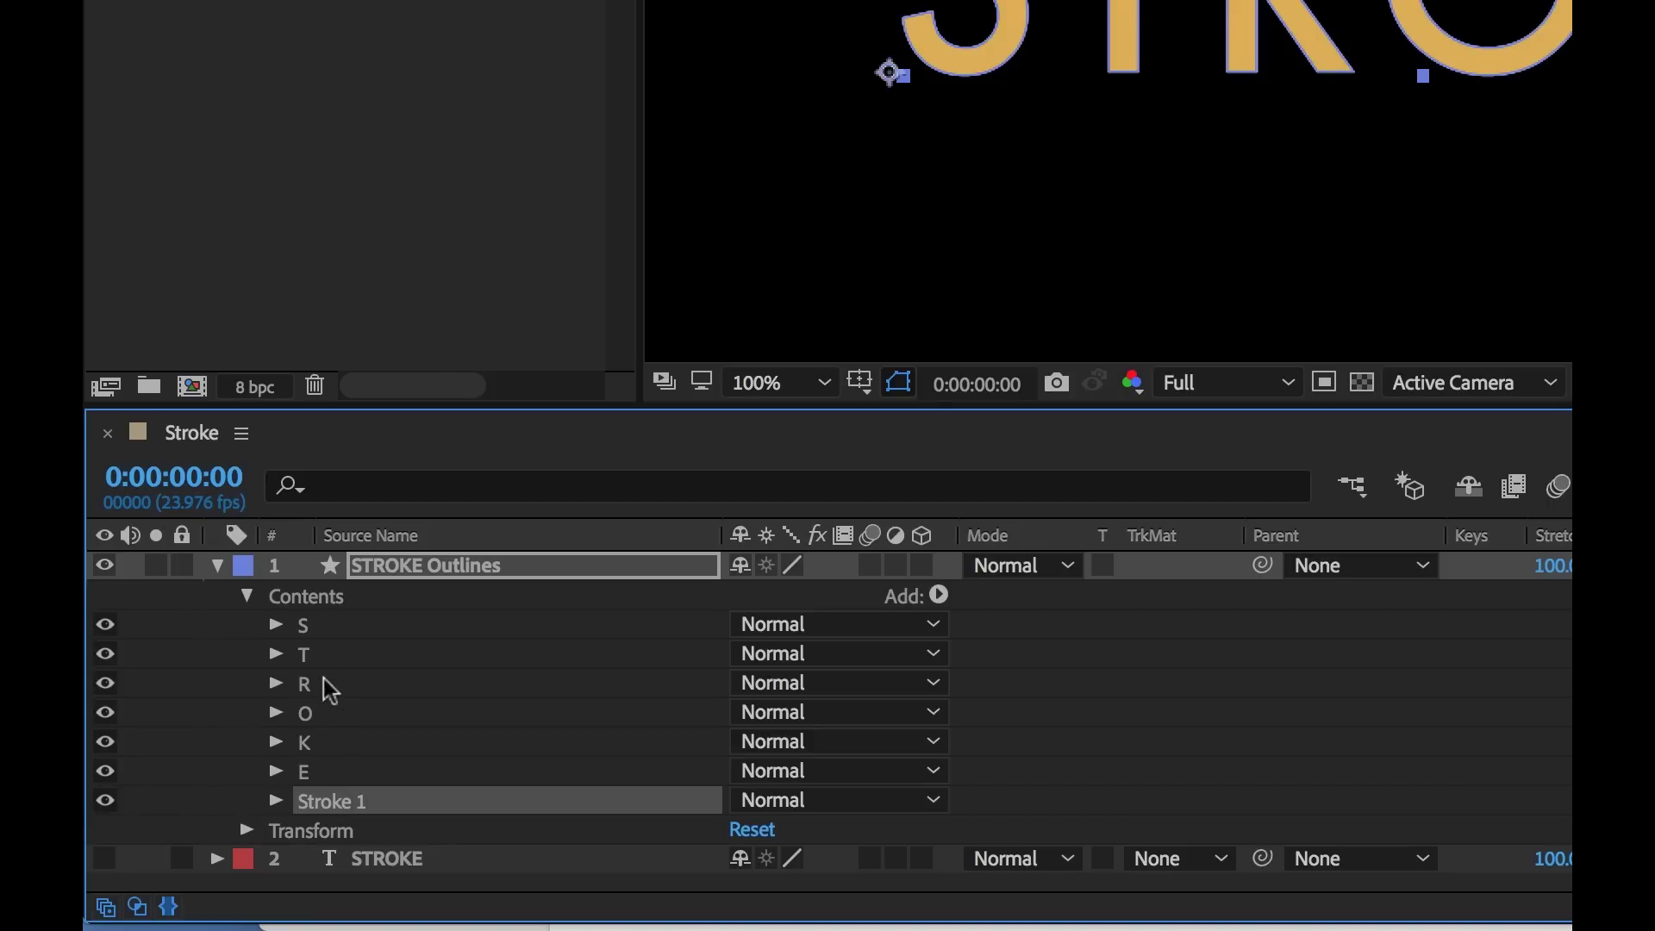
Hide the T letter's Fill 1 and turn off shape path visibility in the viewer
left_click(277, 624)
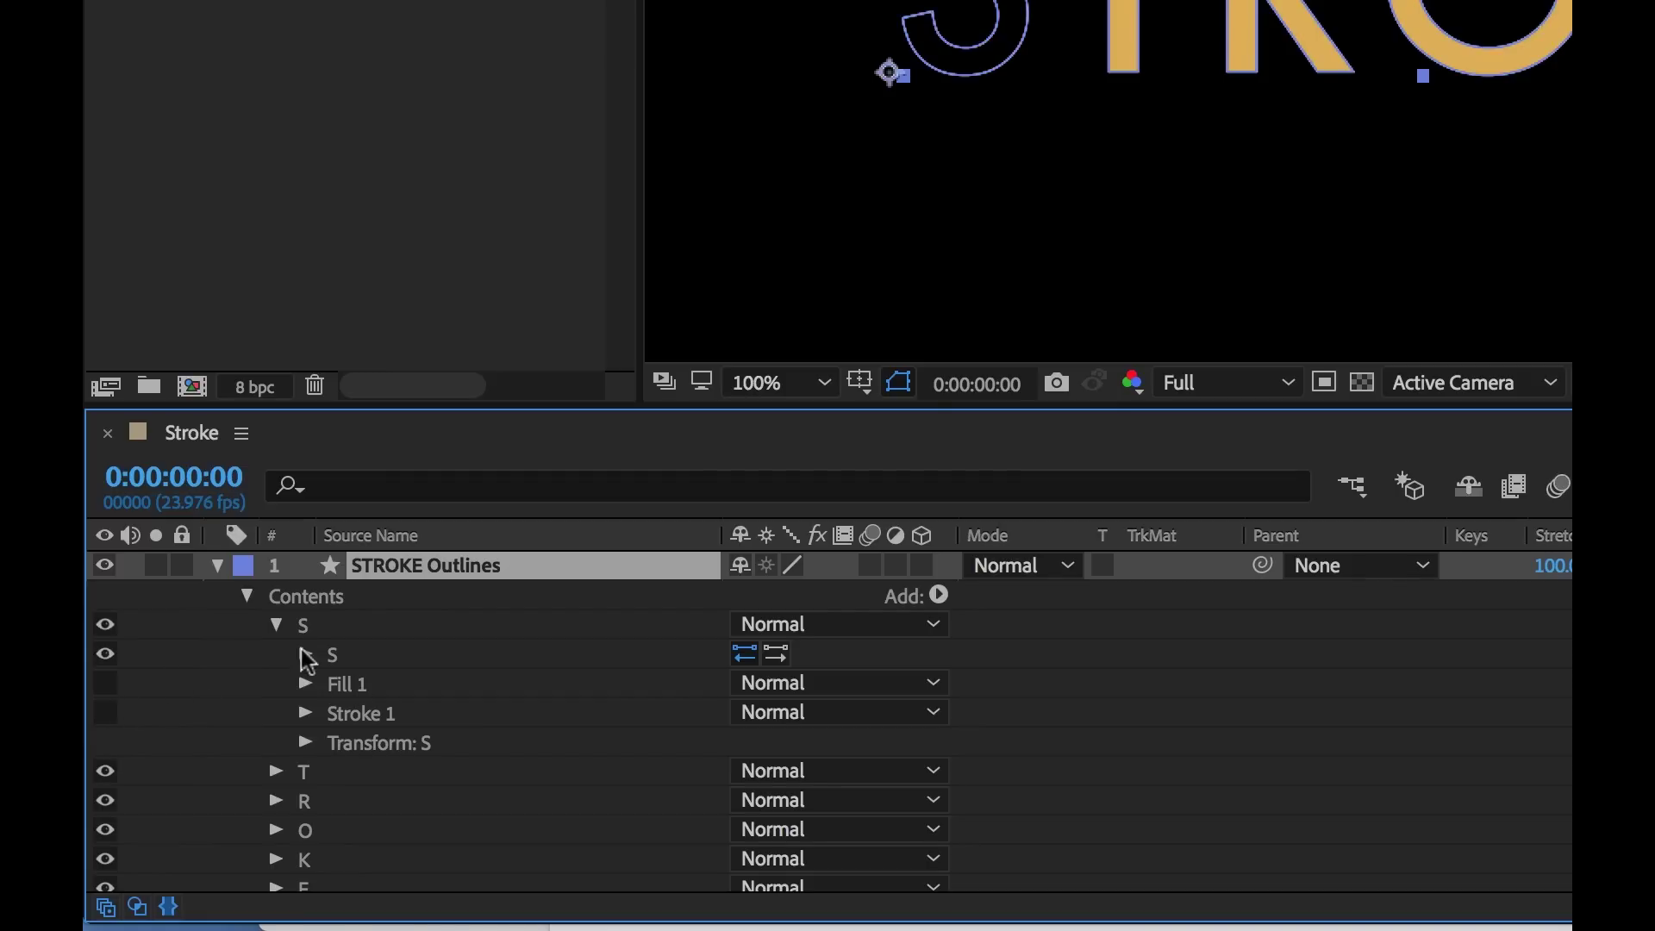
left_click(276, 624)
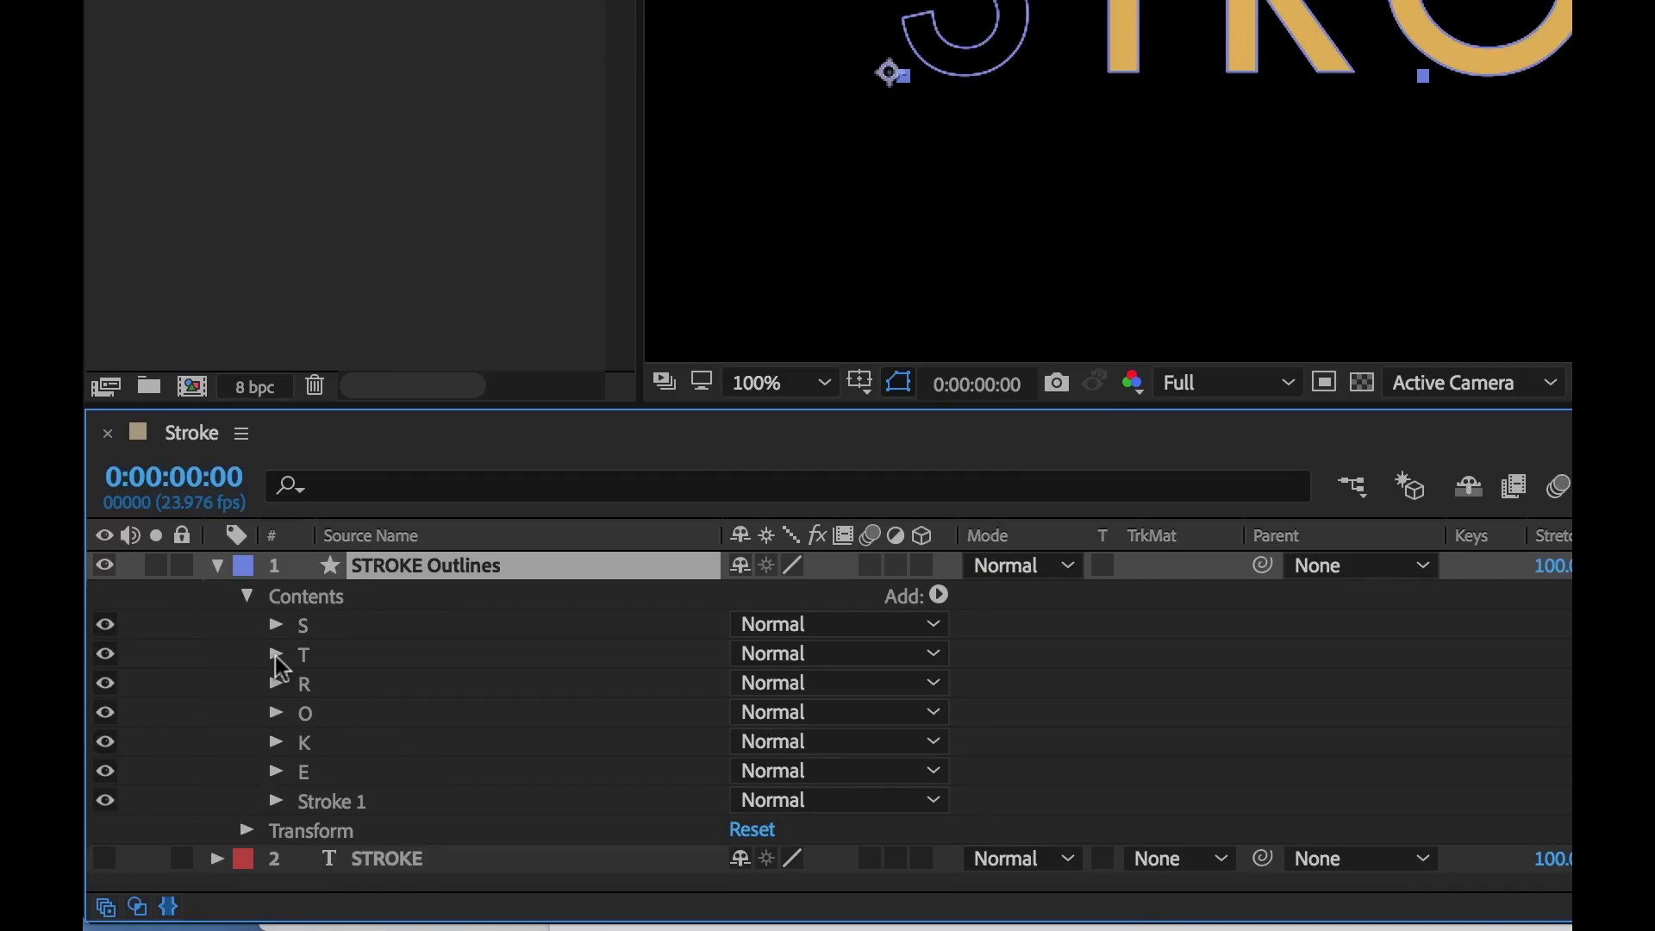
left_click(275, 654)
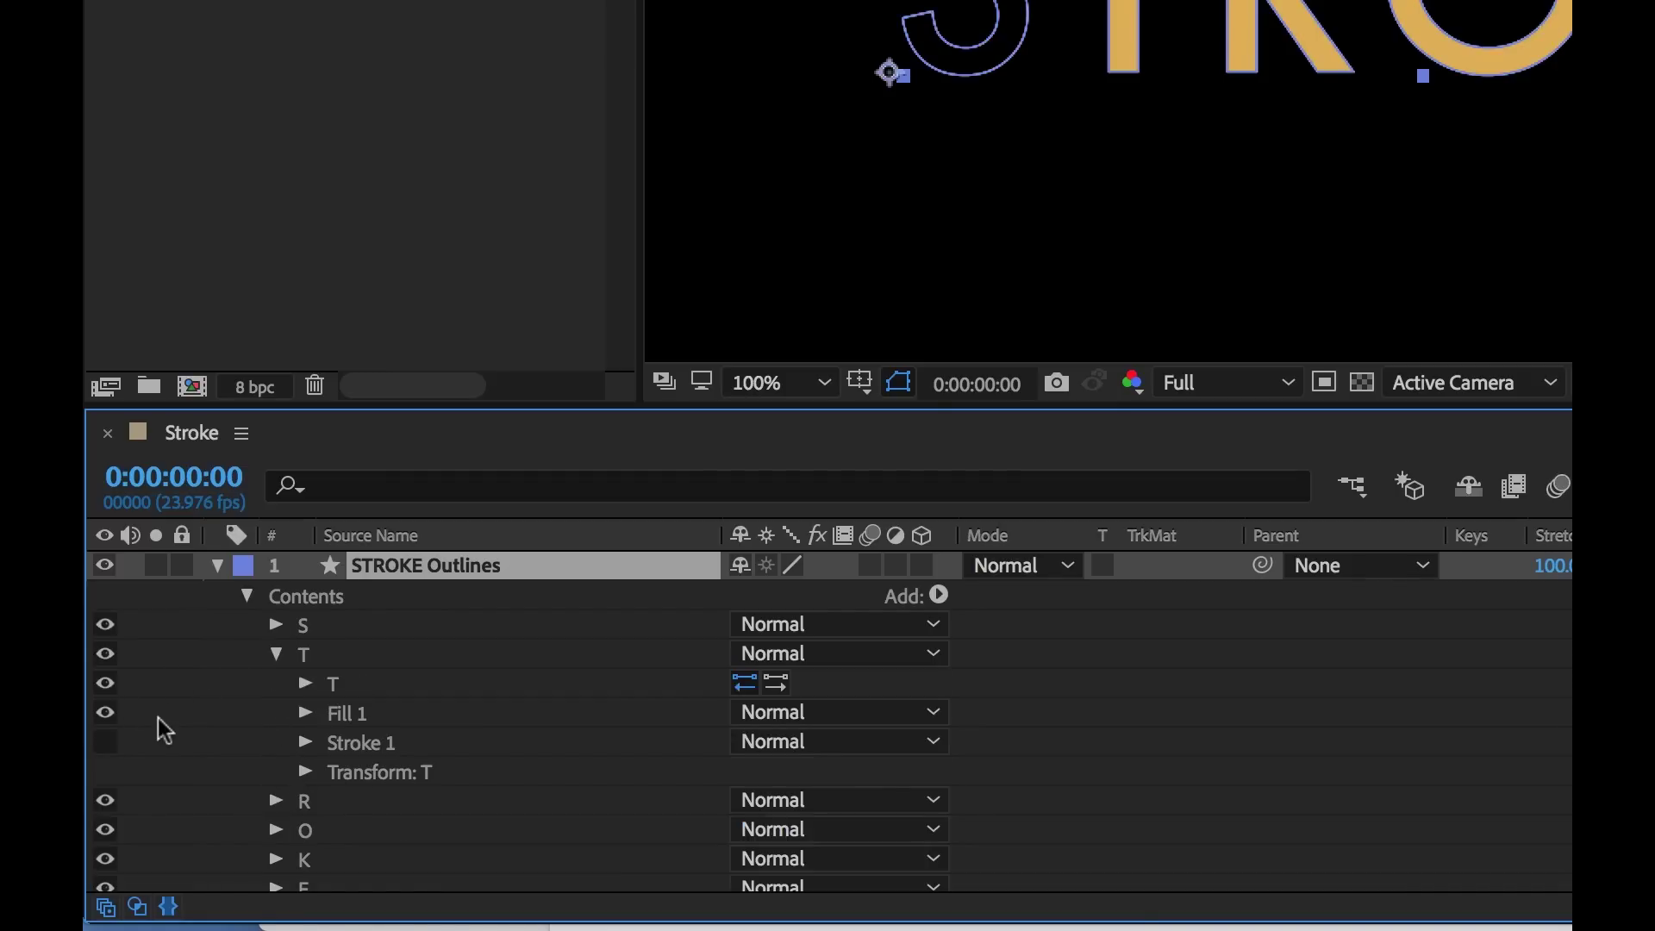
left_click(104, 712)
left_click(276, 653)
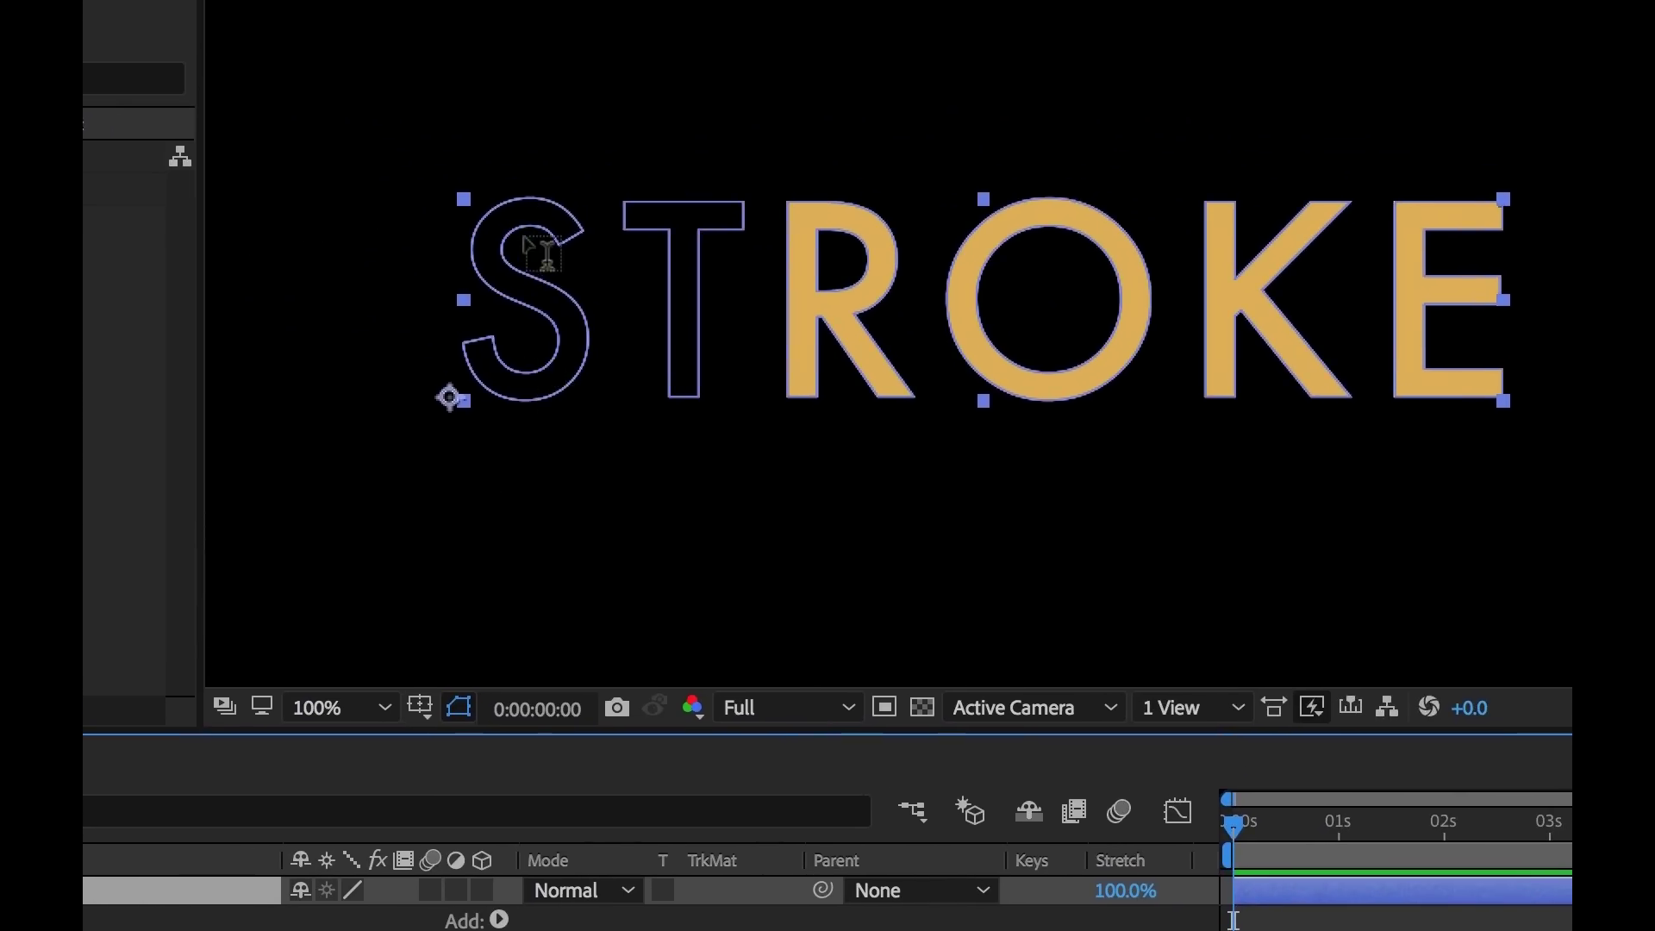
left_click(461, 708)
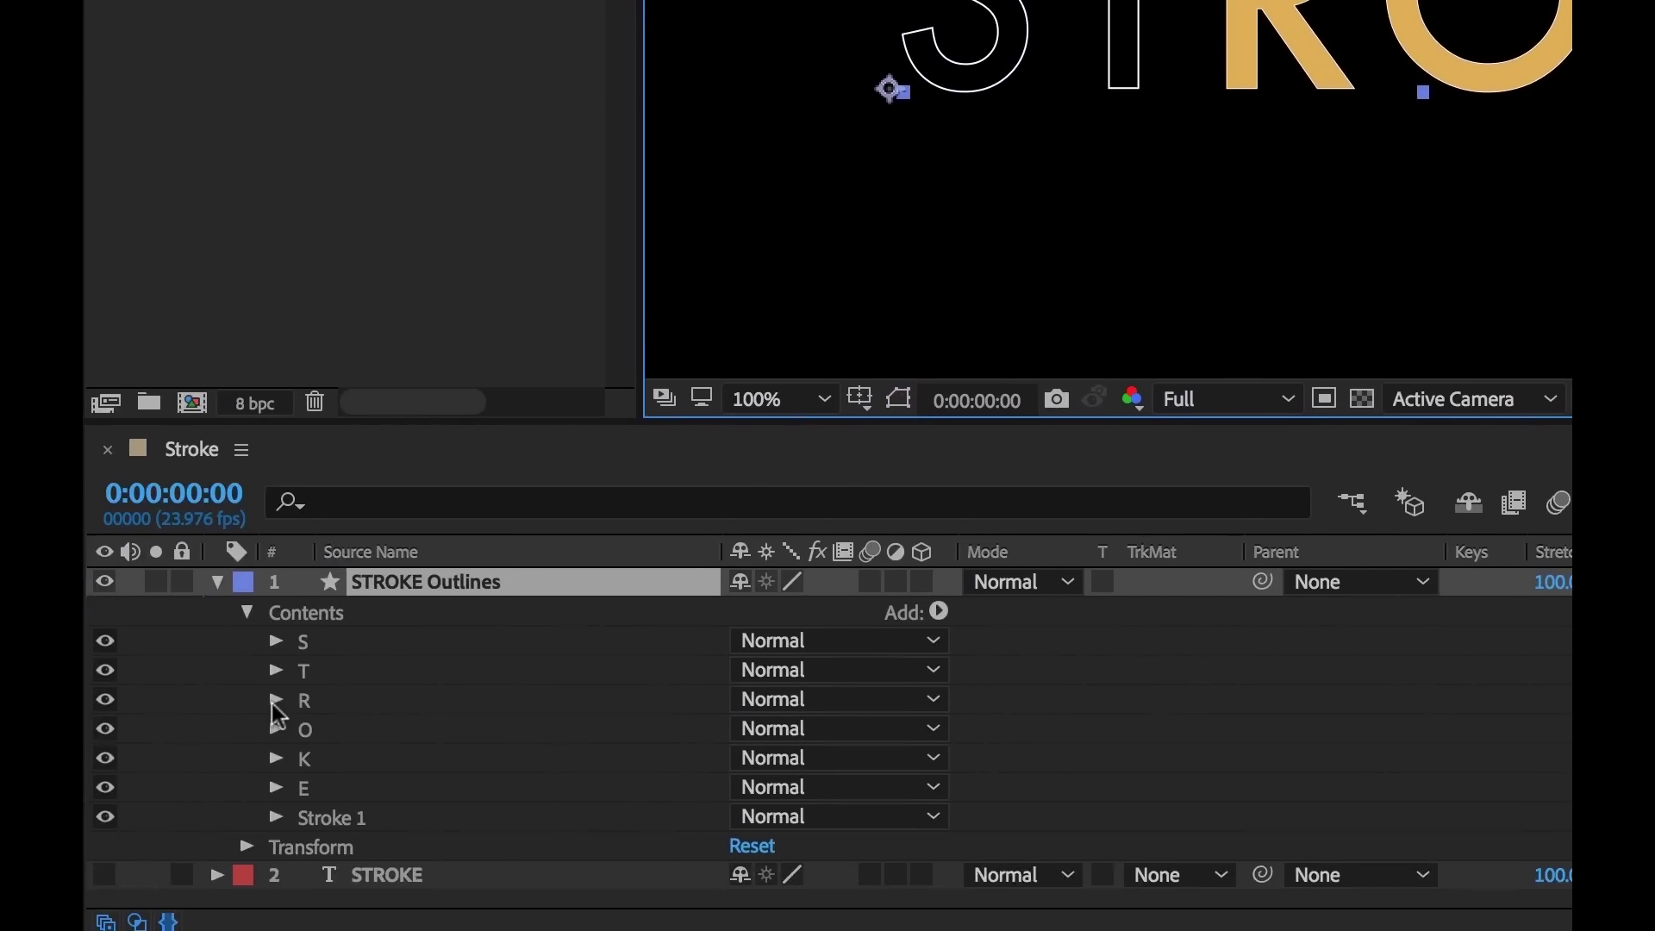
Hide Fill 1 in the R, O, K and E letter groups
left_click(276, 699)
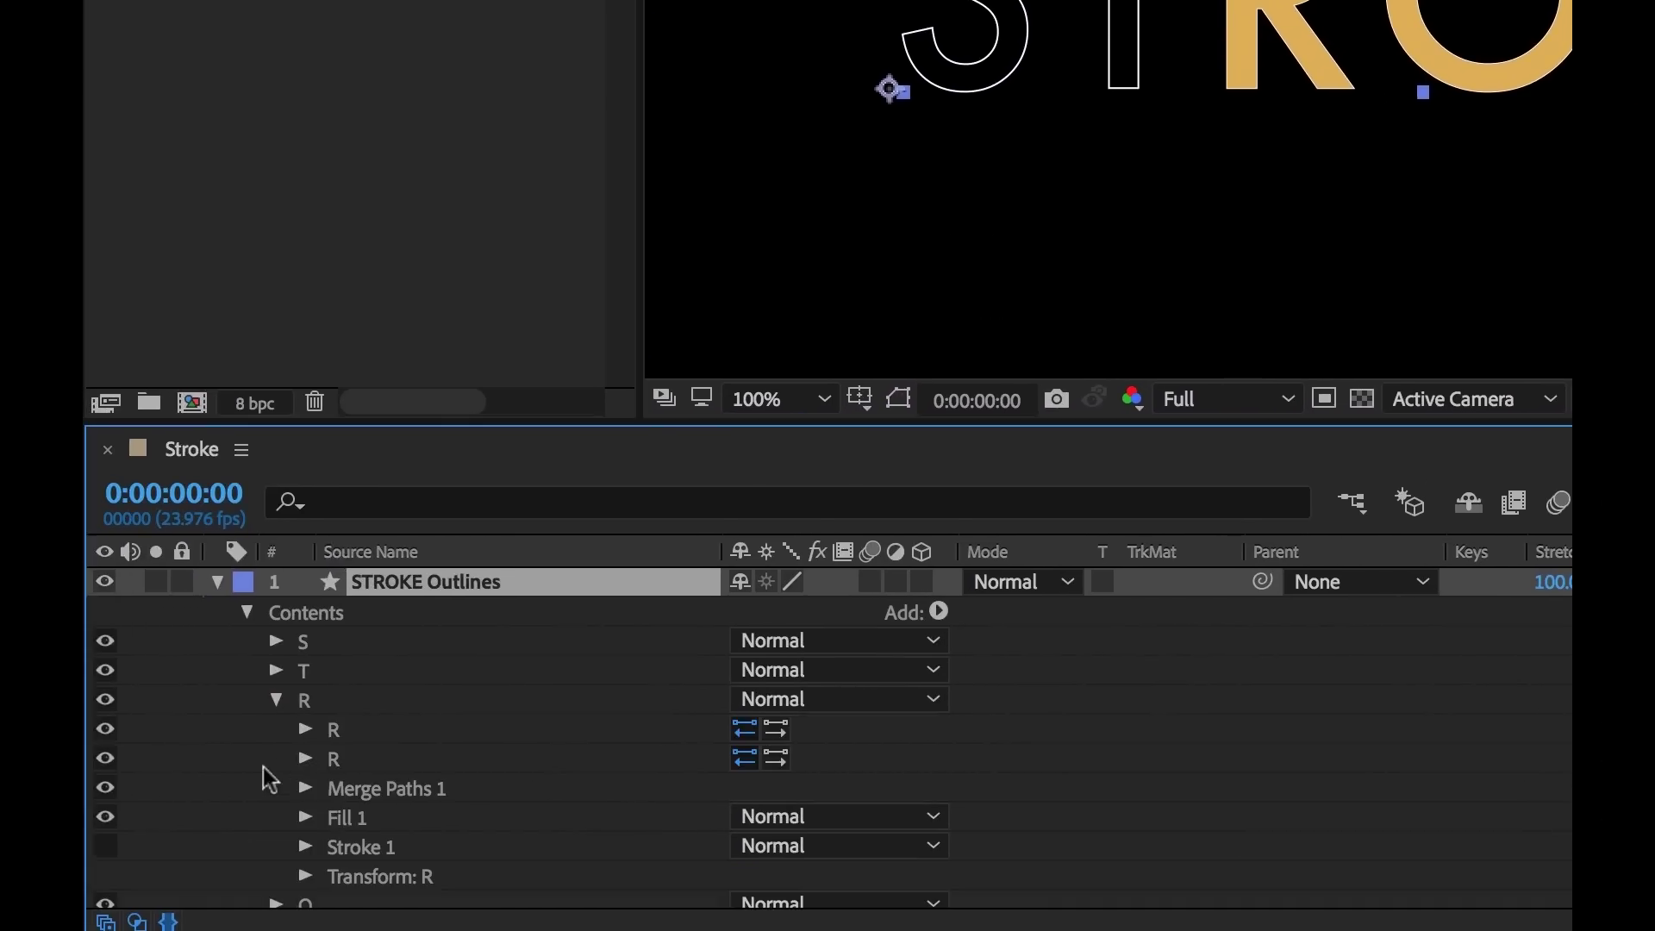
left_click(106, 817)
left_click(276, 699)
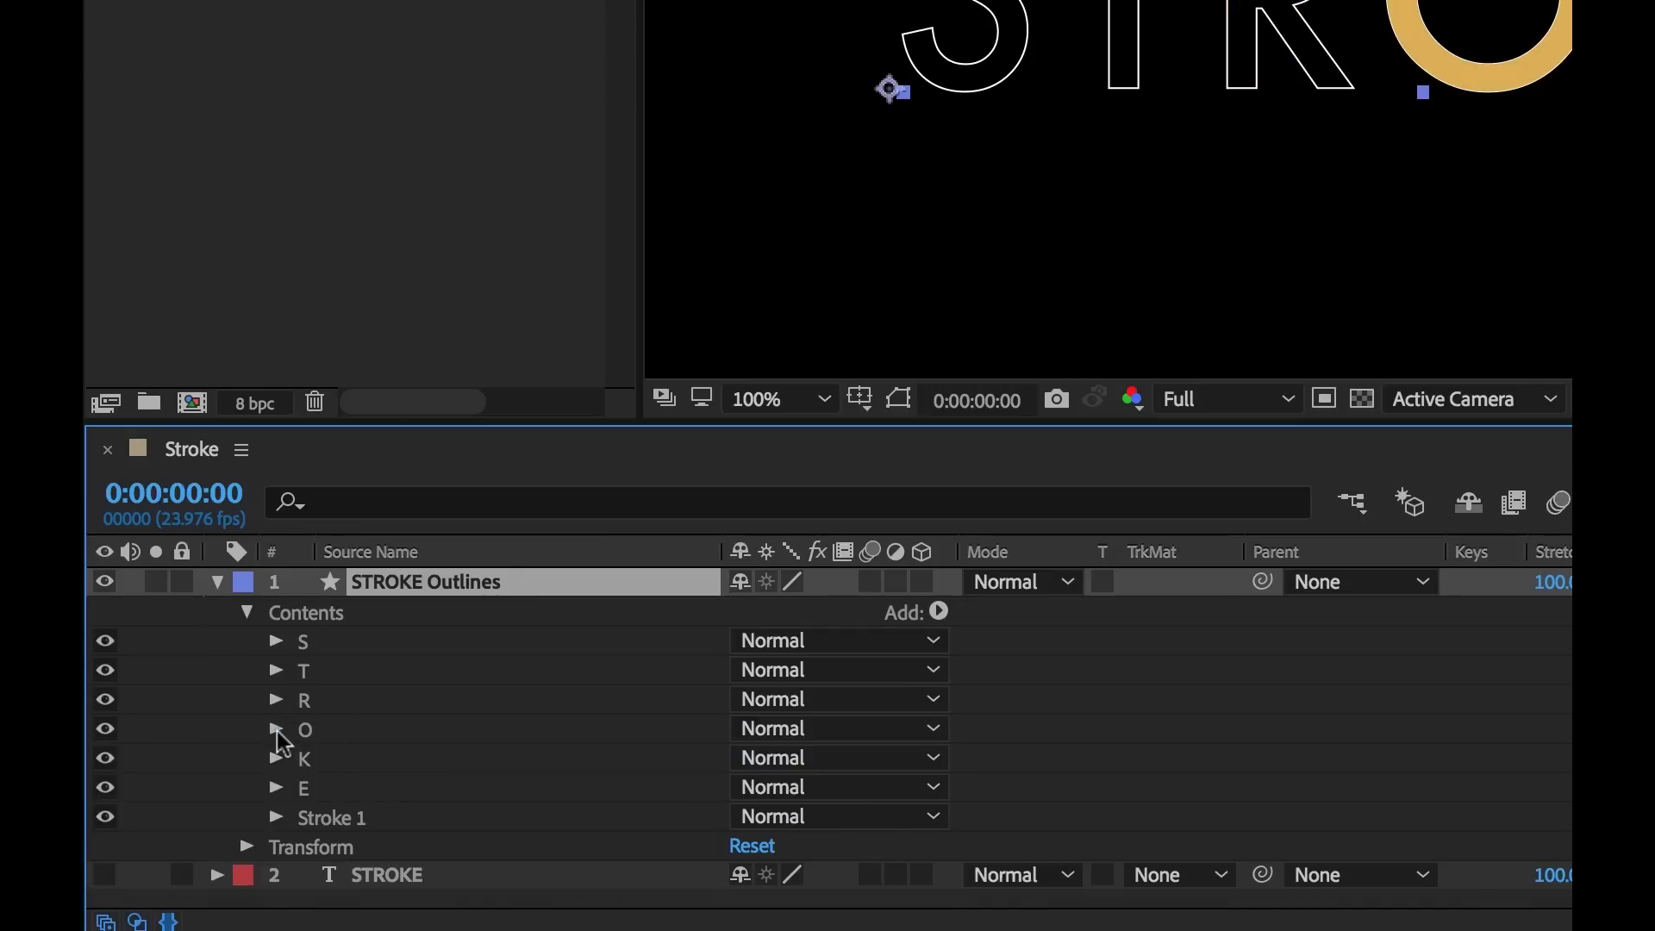
left_click(276, 728)
left_click(105, 833)
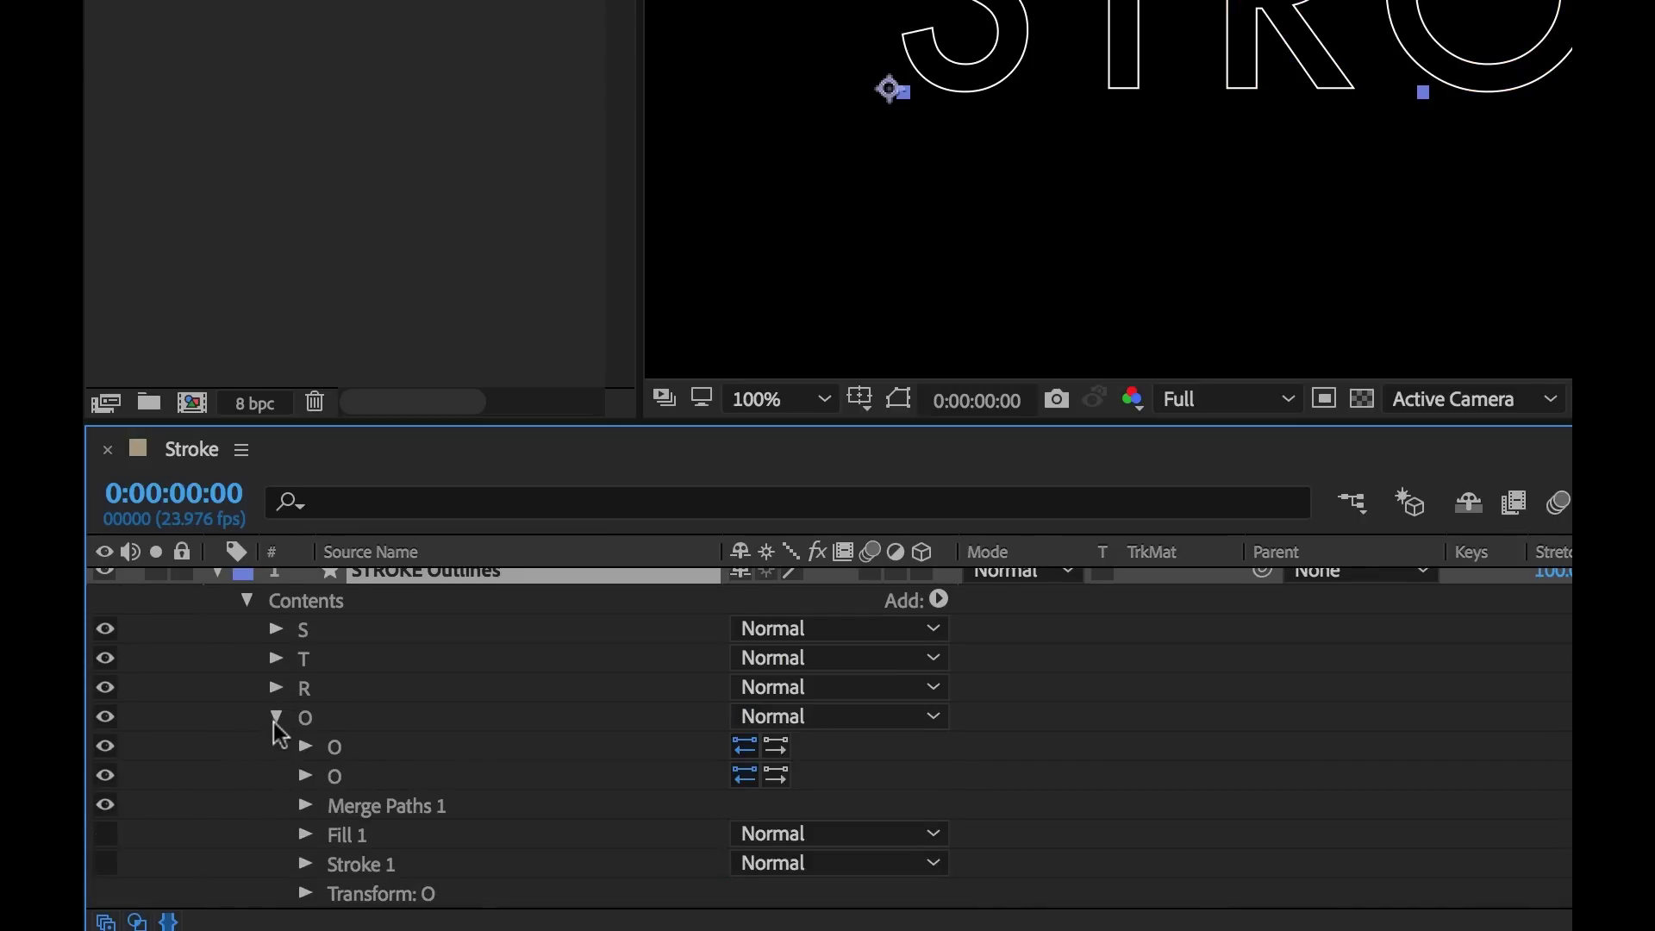
left_click(275, 717)
left_click(275, 758)
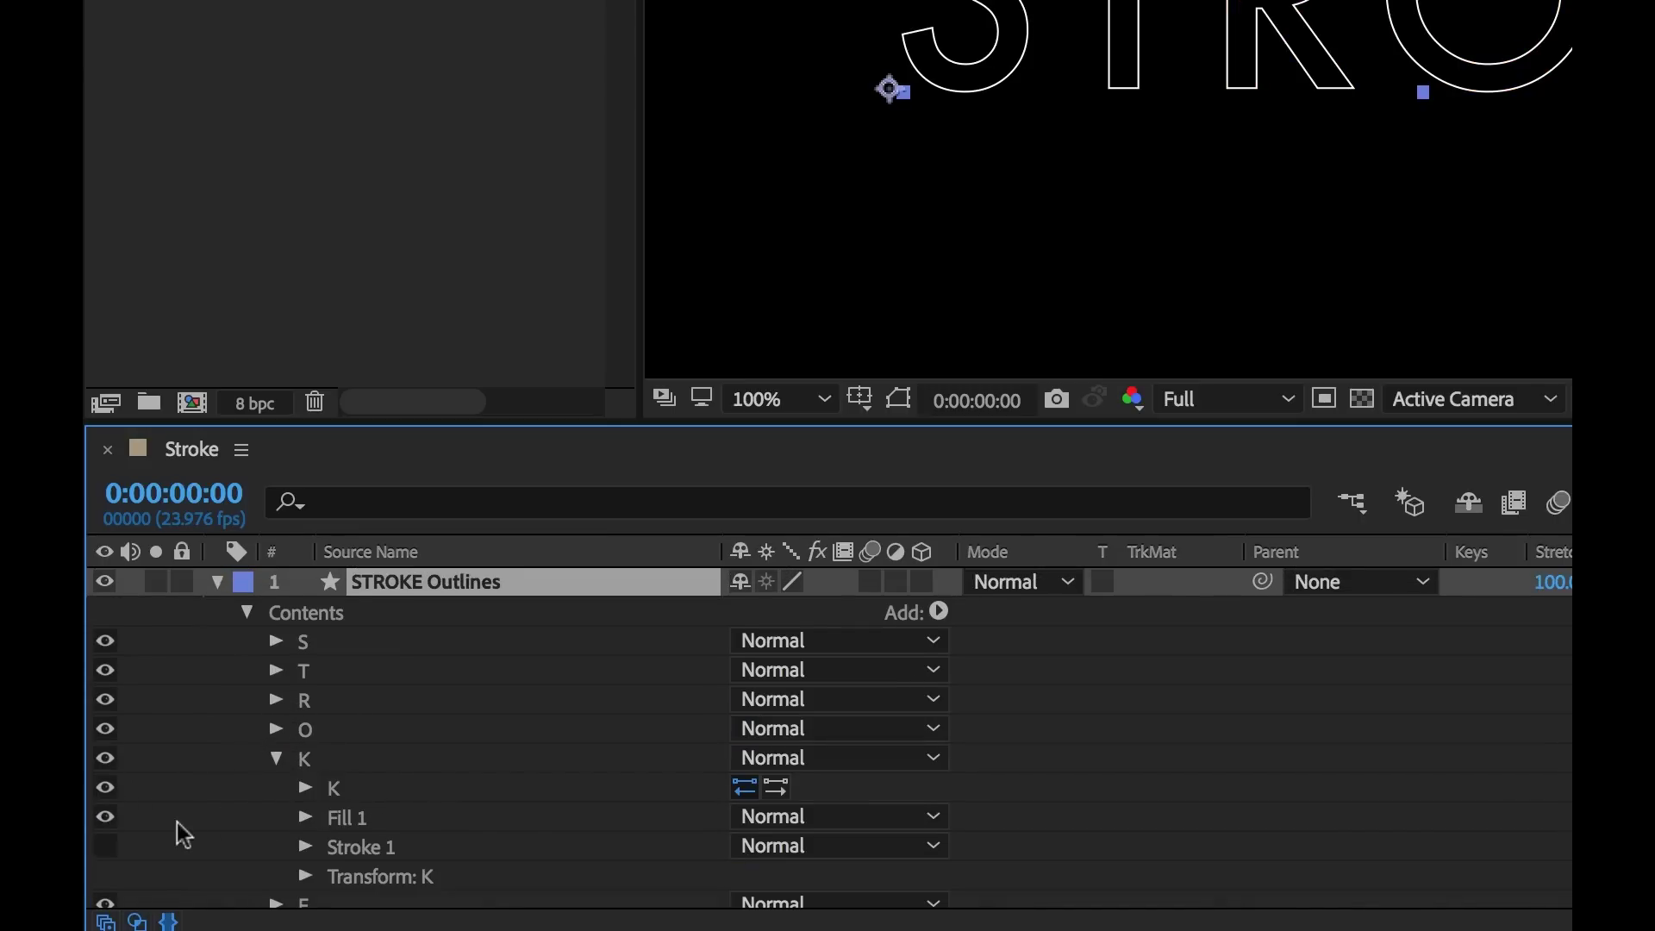
left_click(105, 816)
left_click(276, 758)
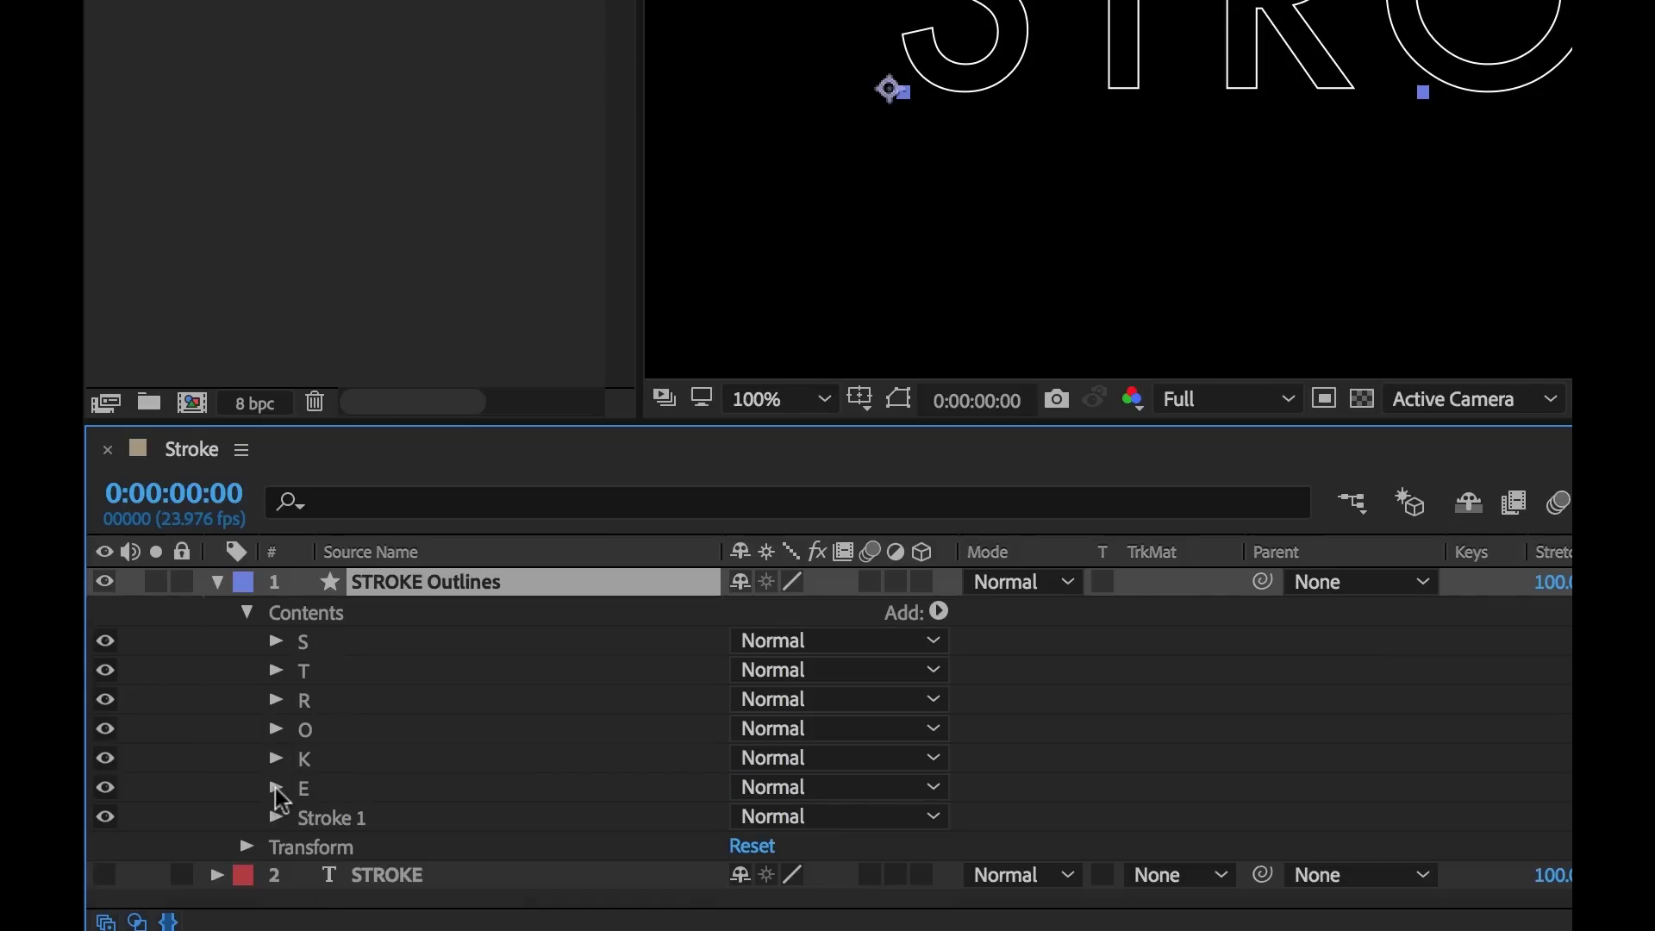
left_click(275, 787)
left_click(106, 834)
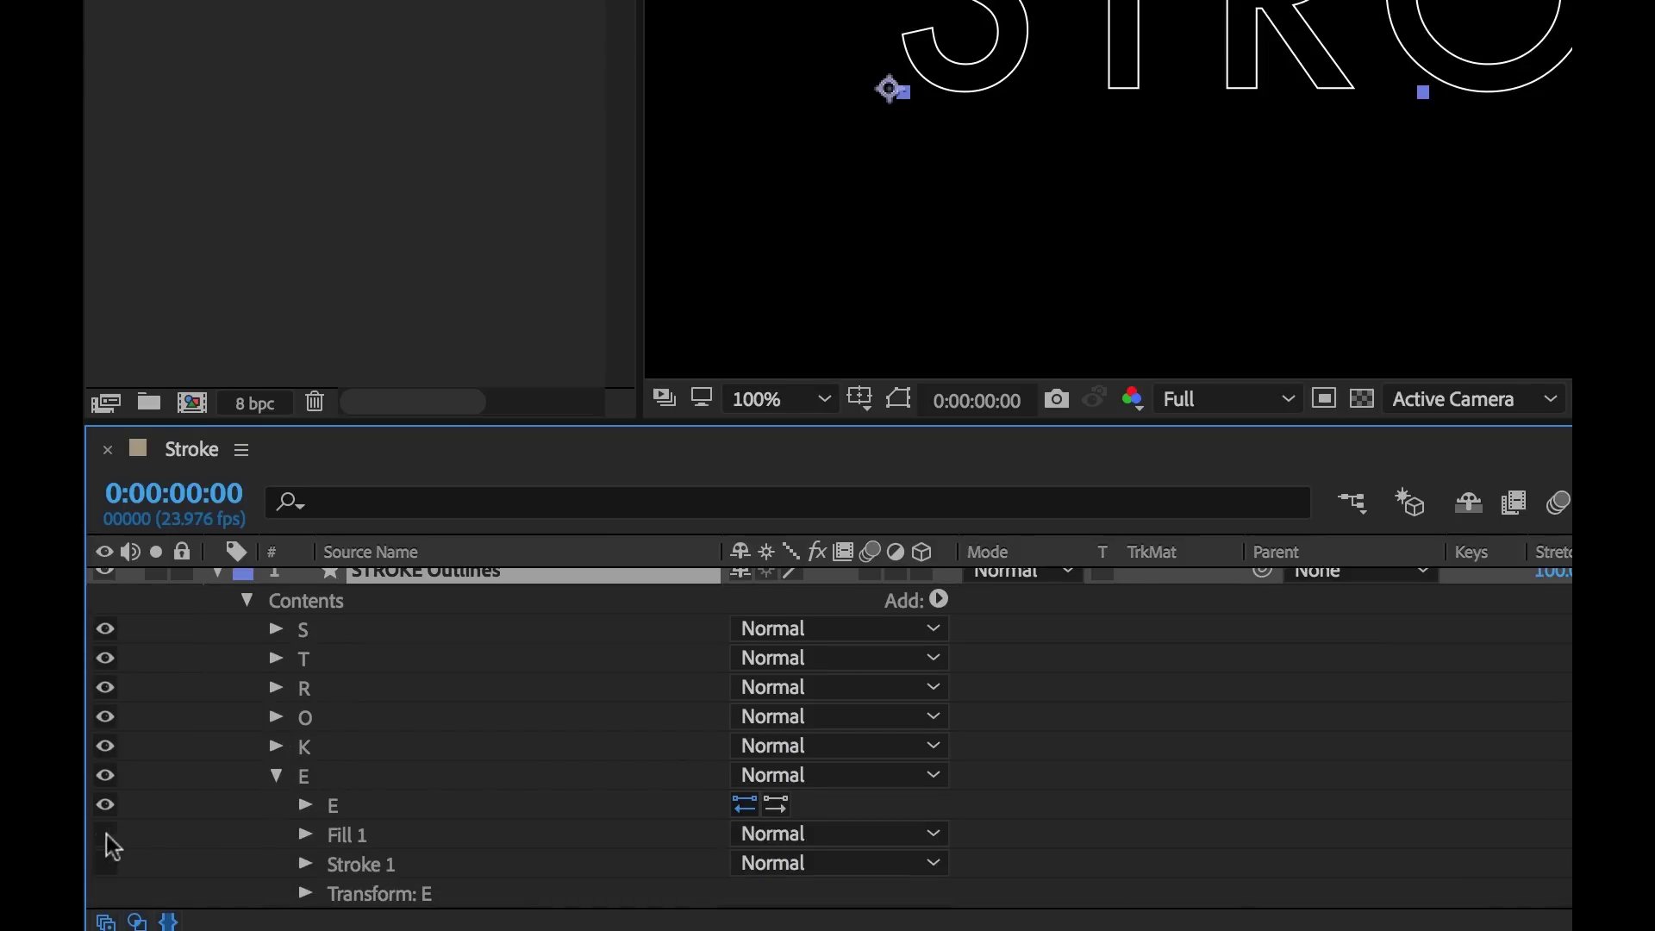
left_click(275, 776)
left_click(275, 818)
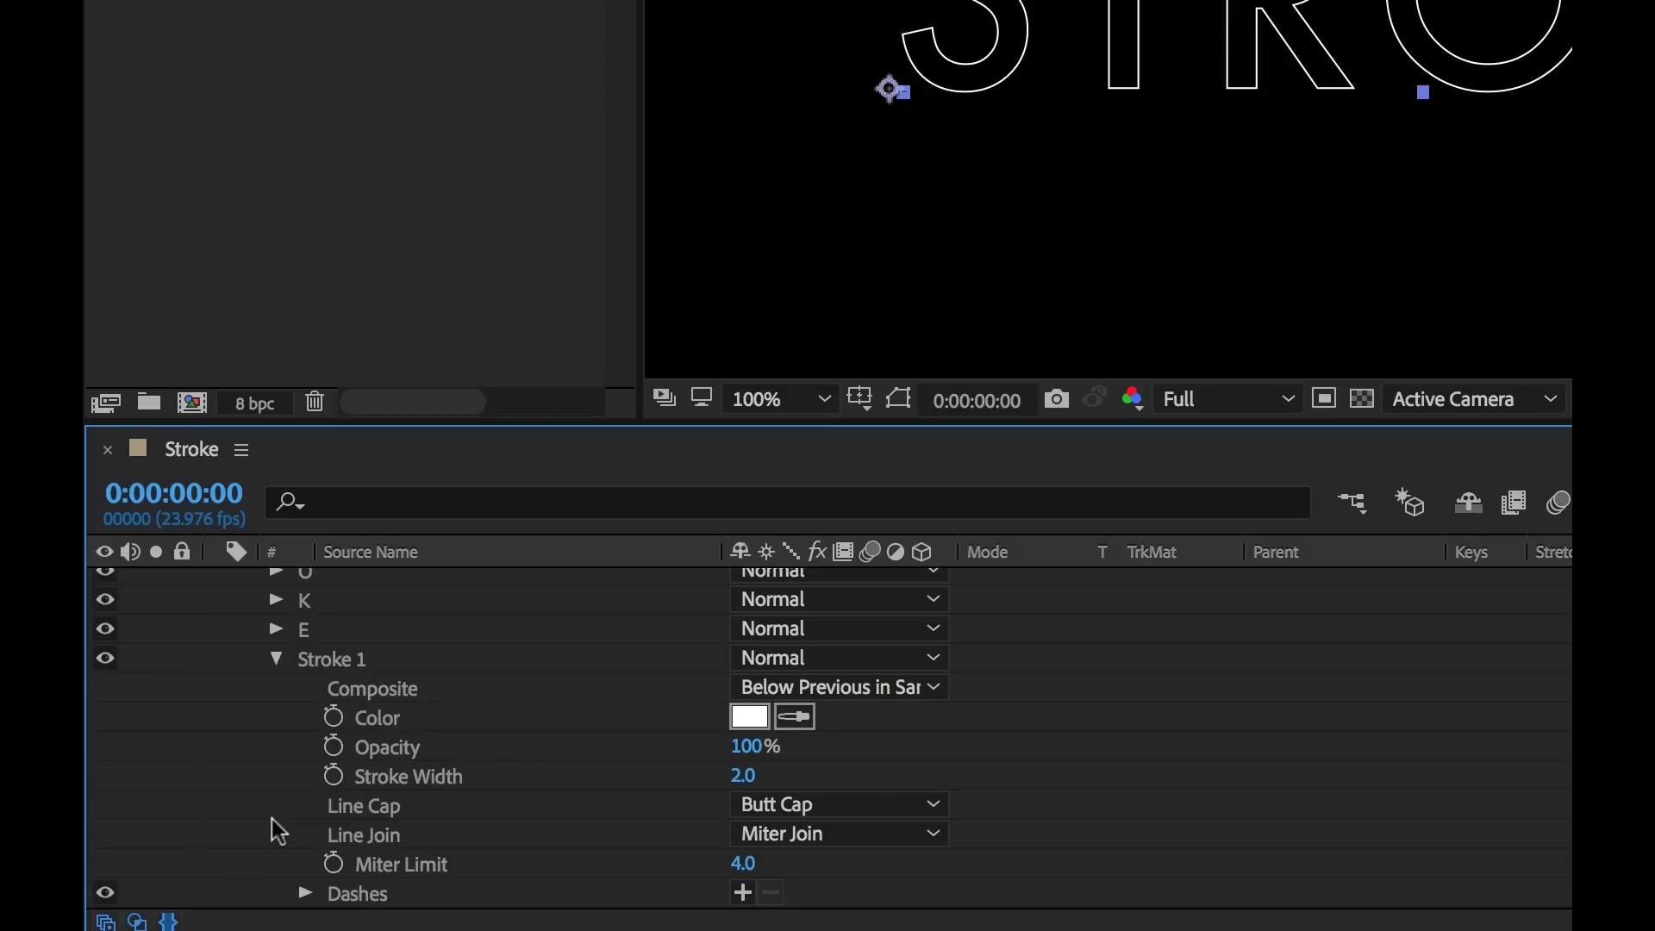
scroll(1200, 746, "down", 2)
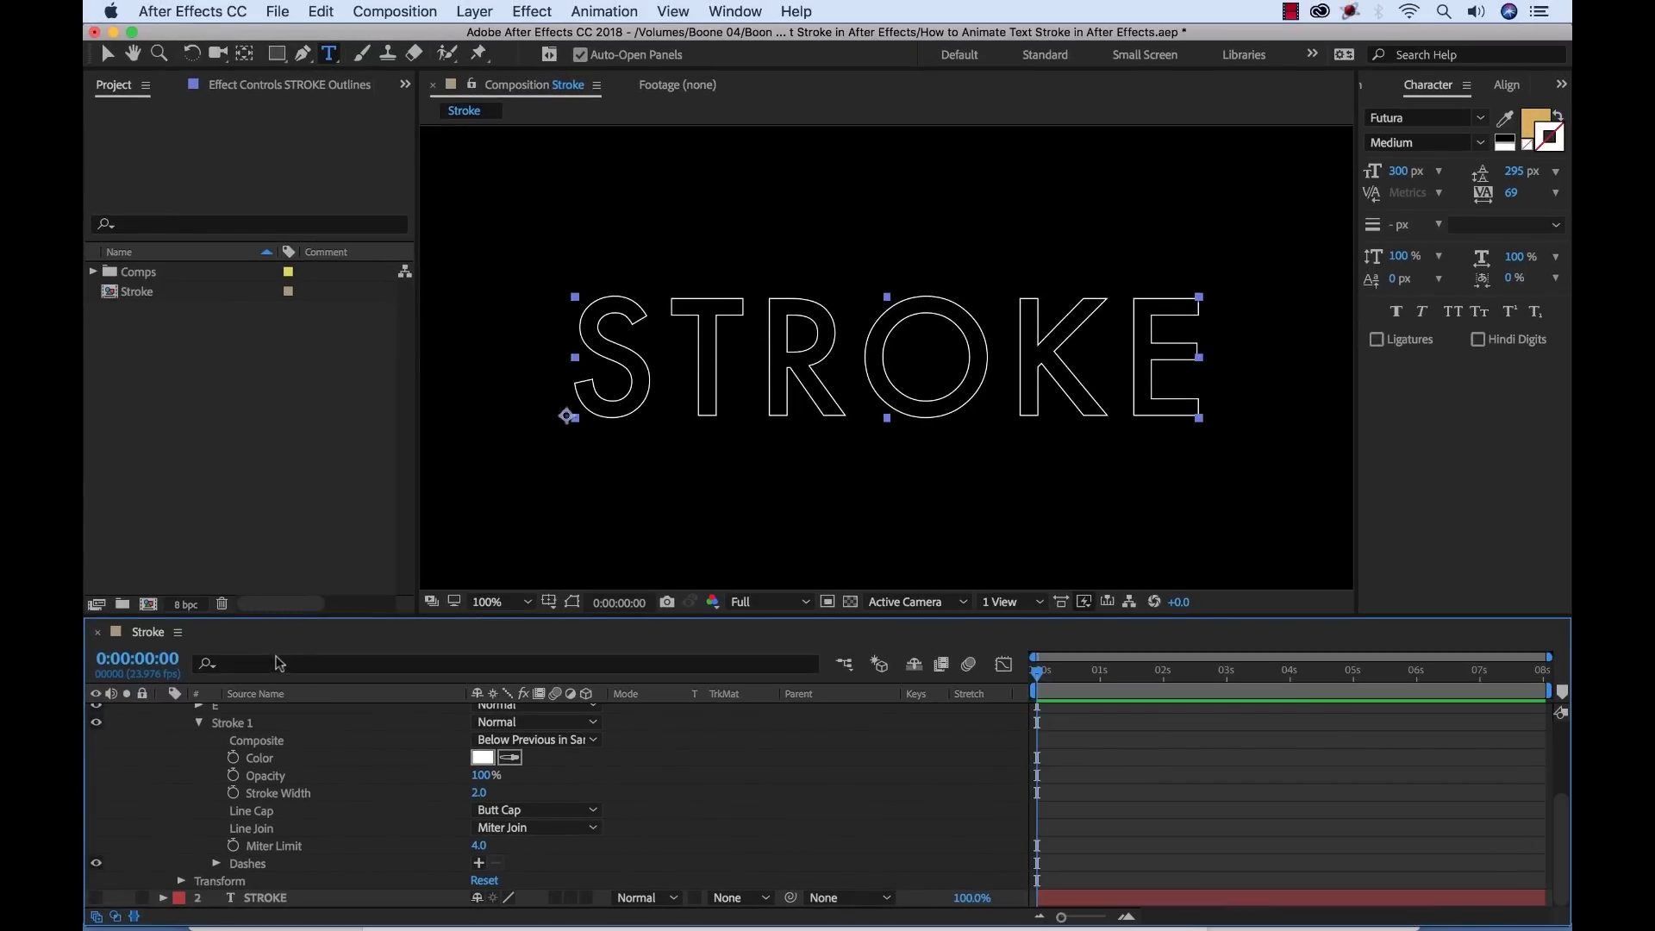
left_click(199, 724)
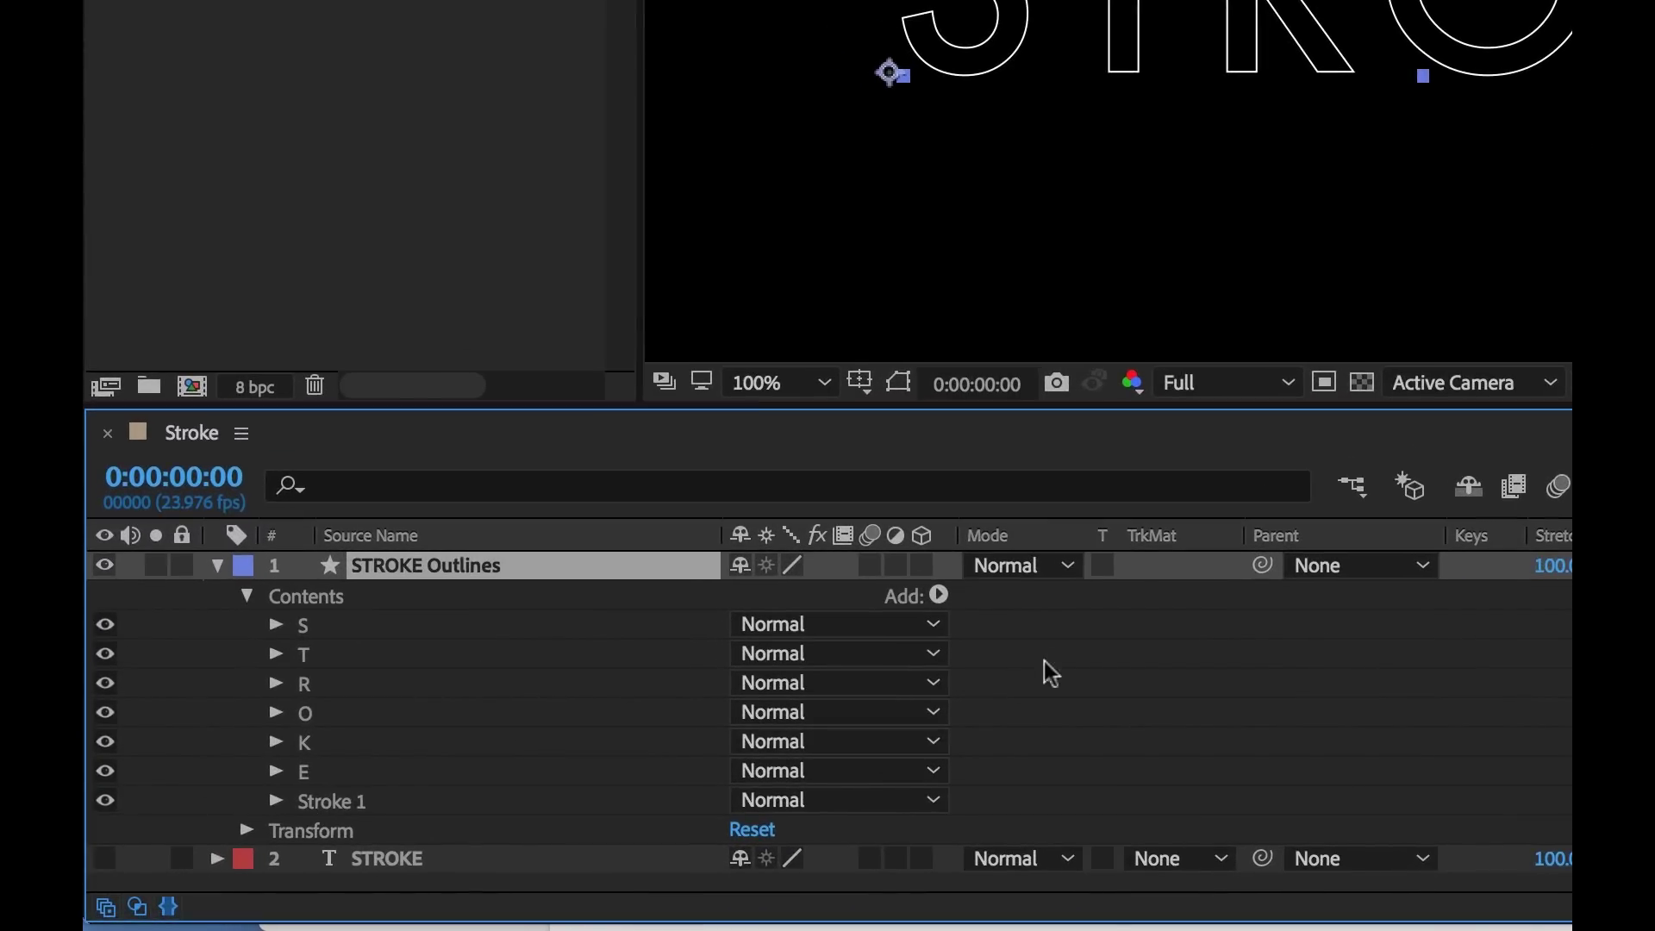
Add Trim Paths 1 and reveal its Start 0%, End 100% and Offset 0° values
left_click(940, 595)
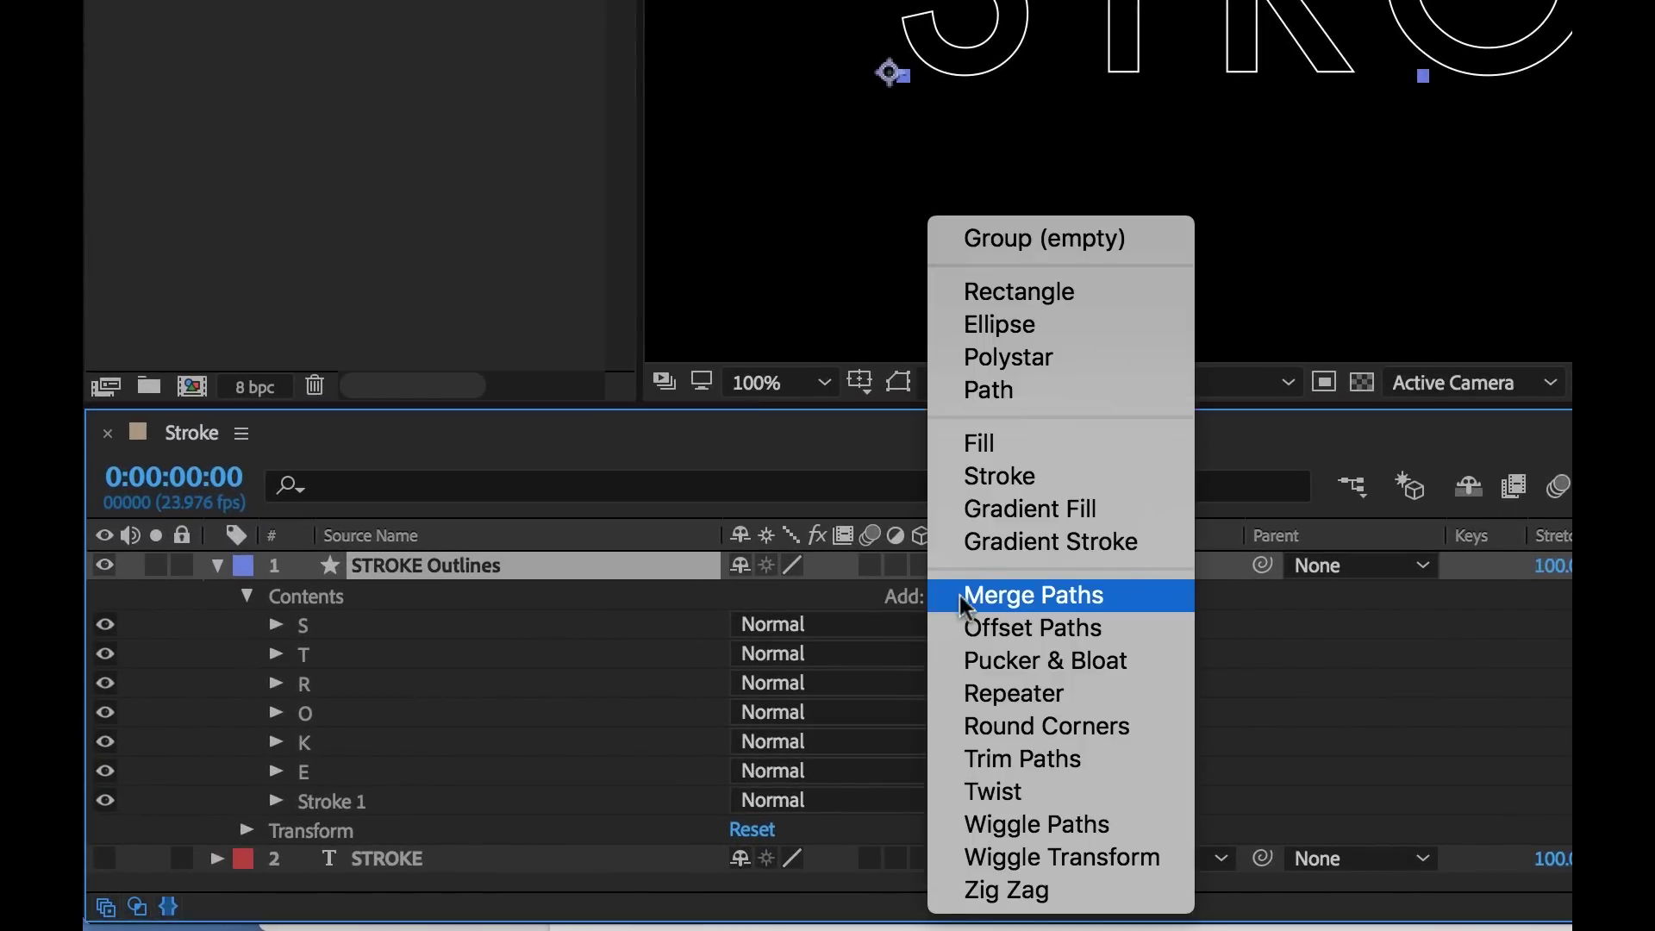
left_click(1048, 758)
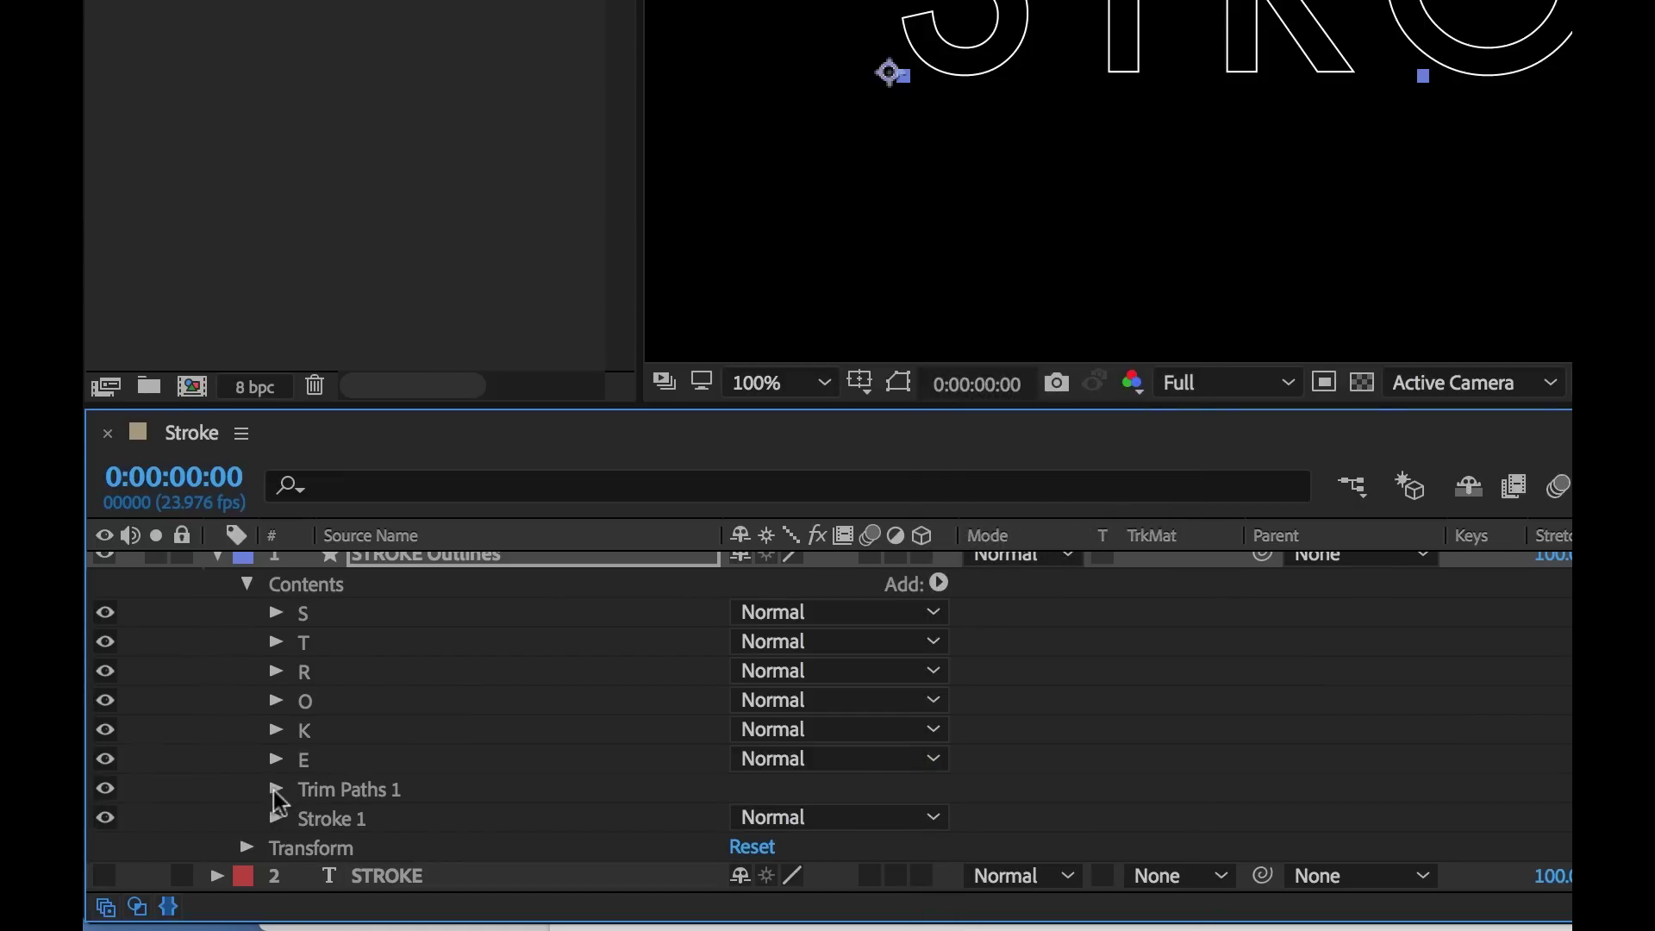
left_click(277, 790)
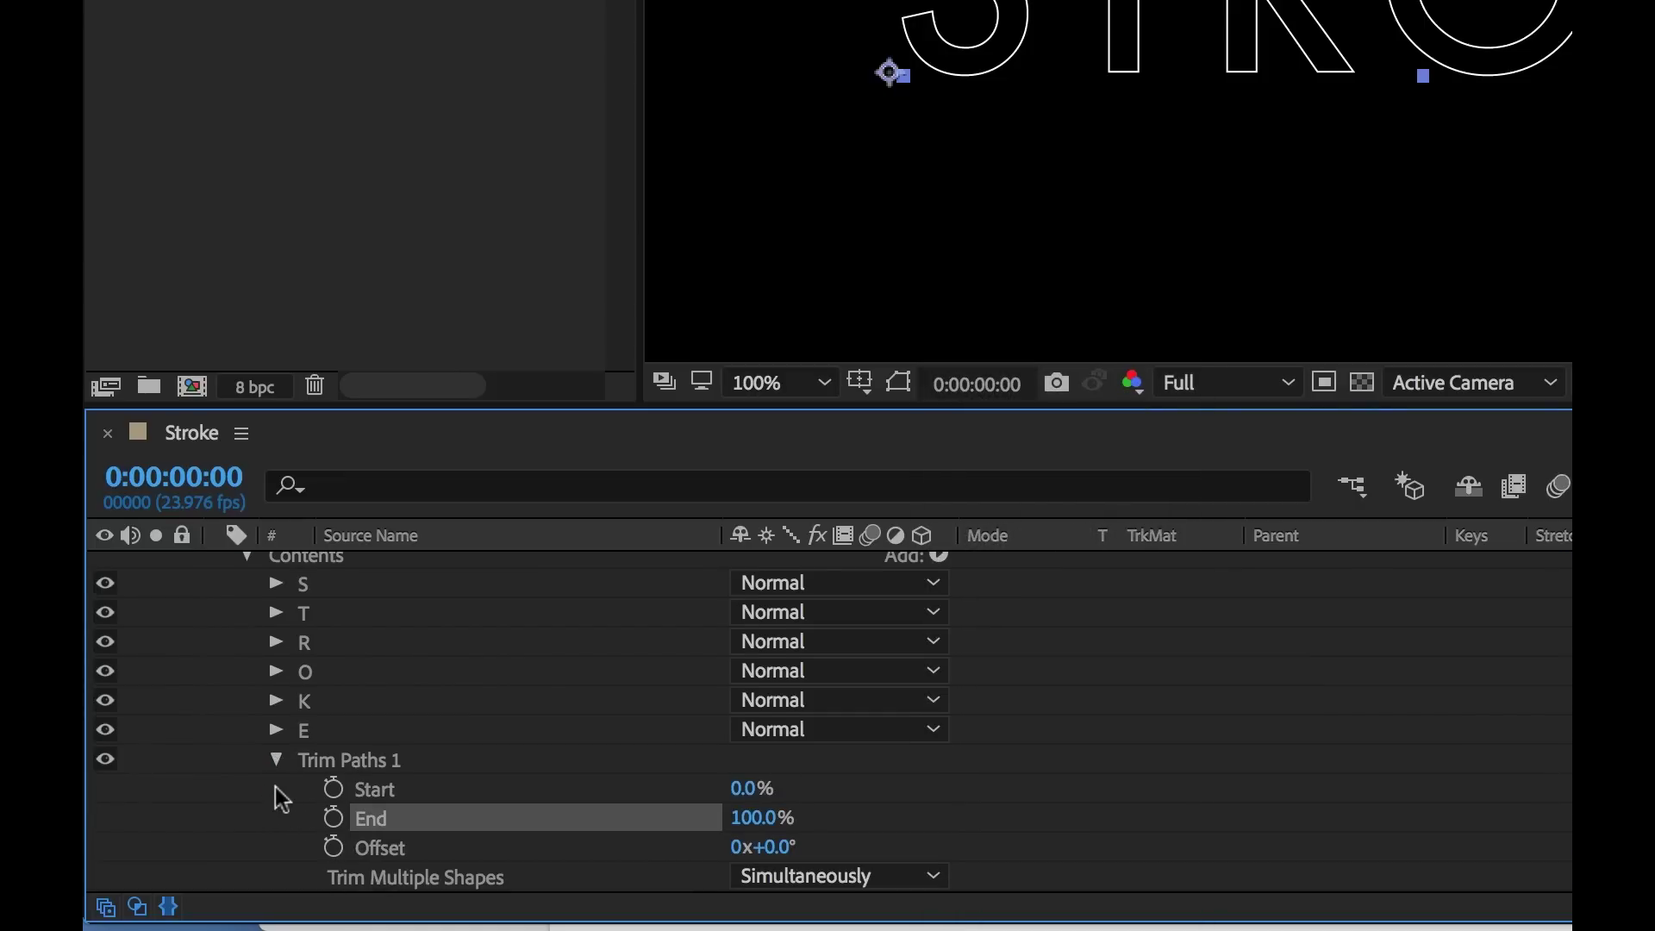
scroll(1254, 715, "down", 2)
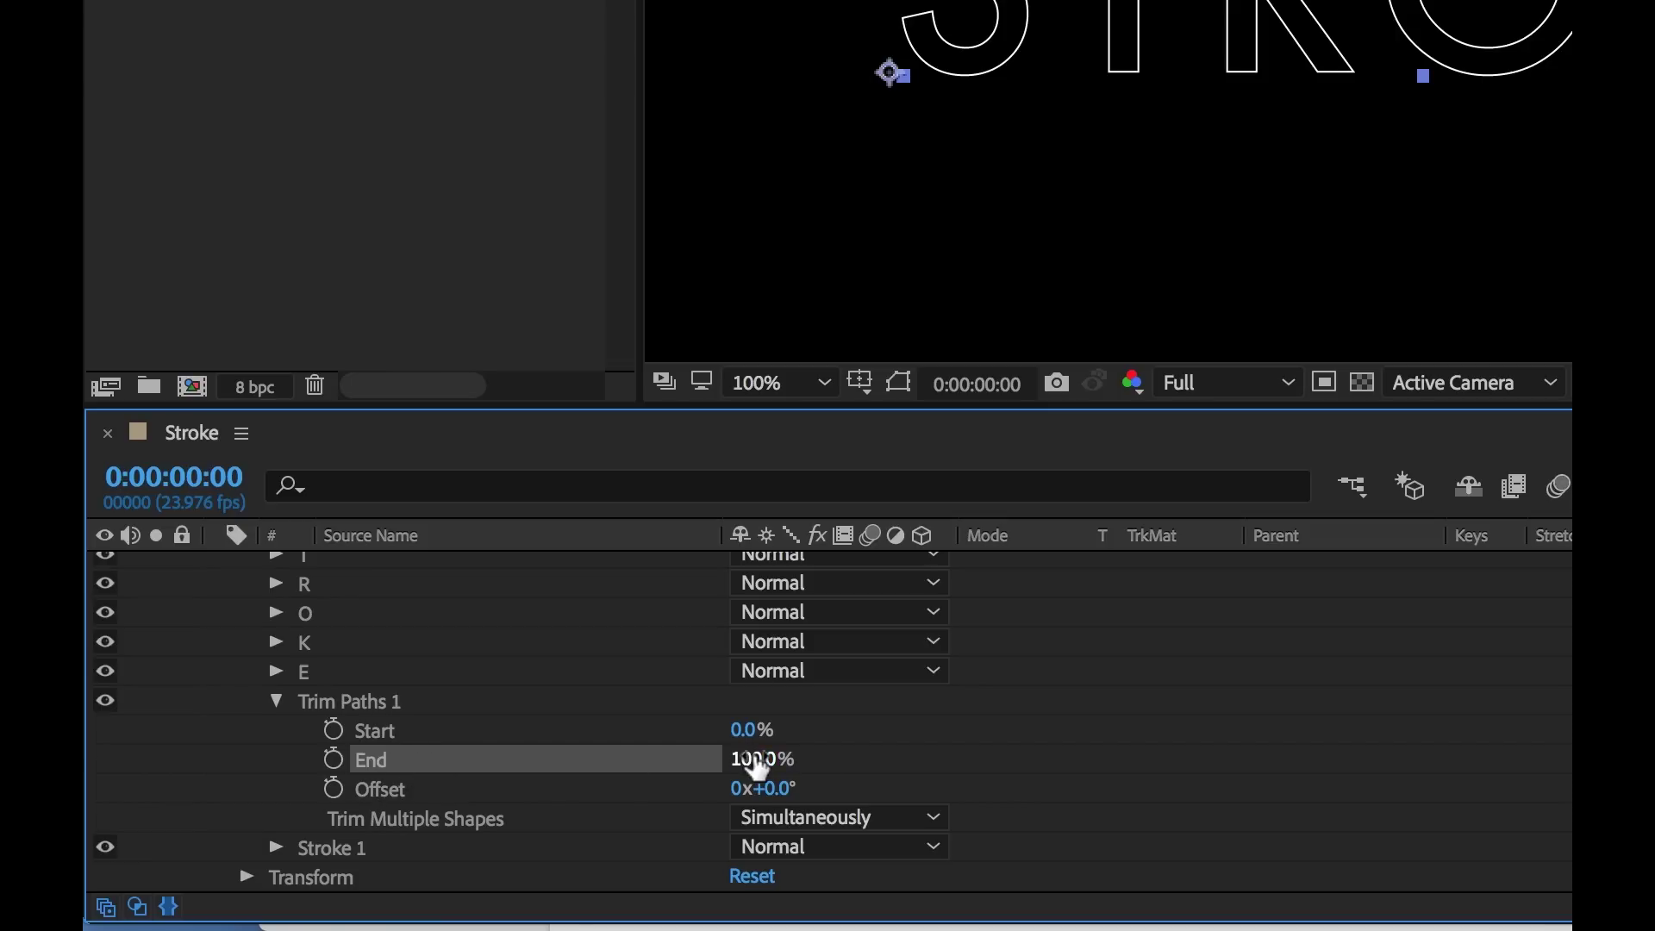
scroll(319, 758, "up", 2)
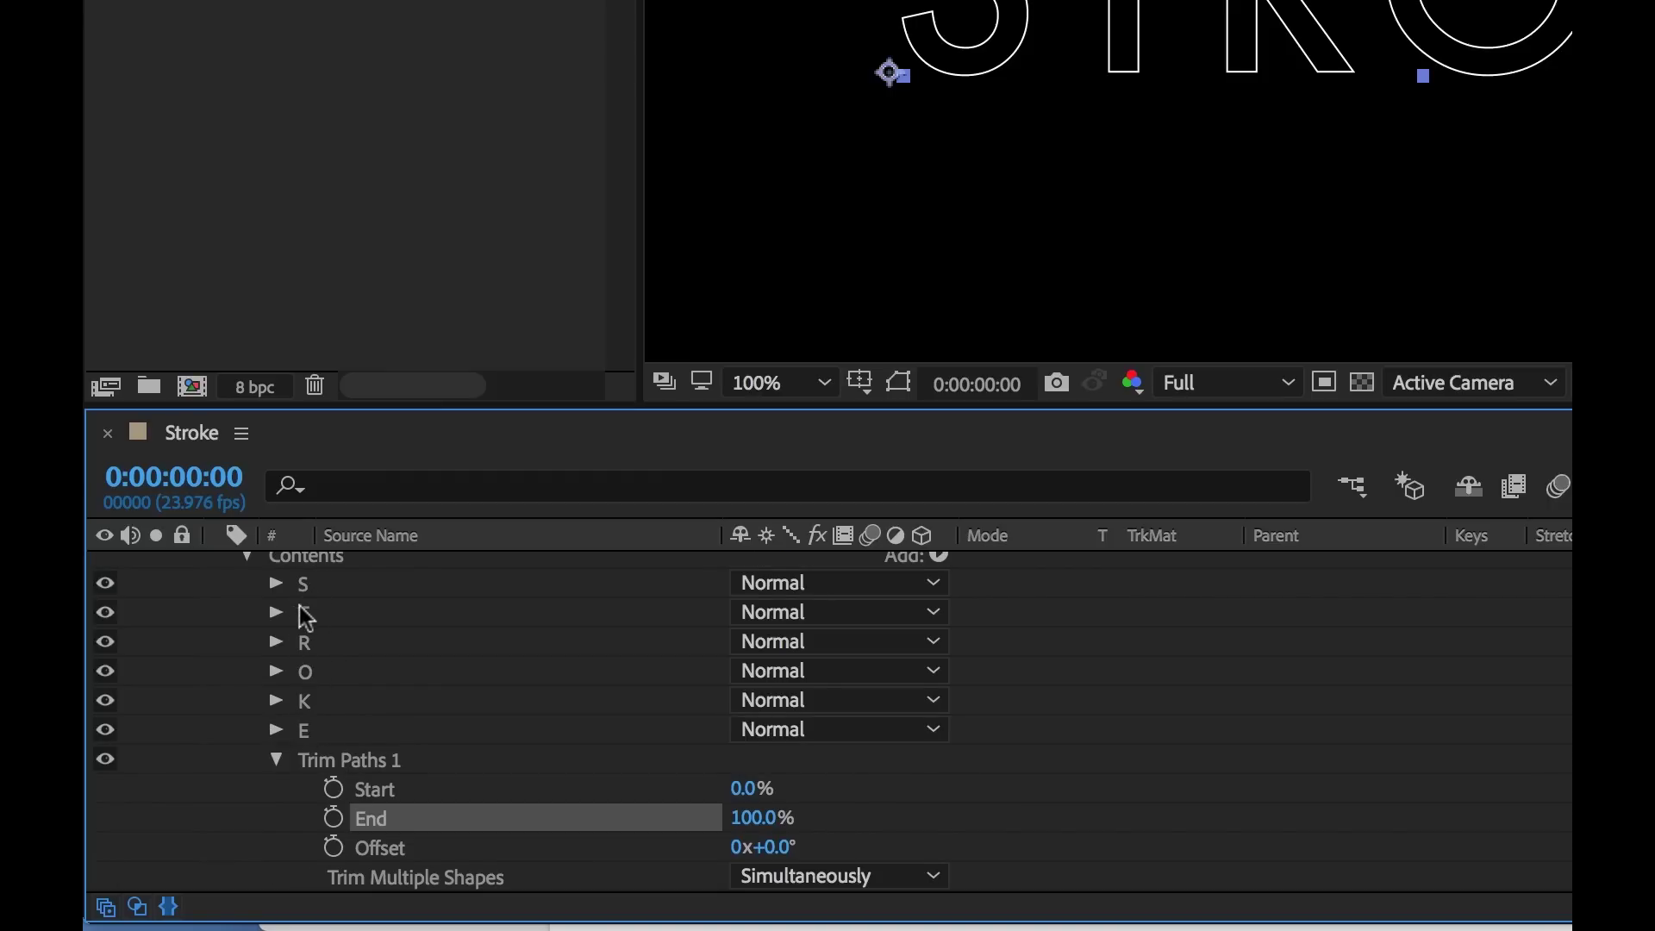
Scrub Trim Paths End to test trimming, then move the time to 0:00:02:12
scroll(436, 668, "down", 1)
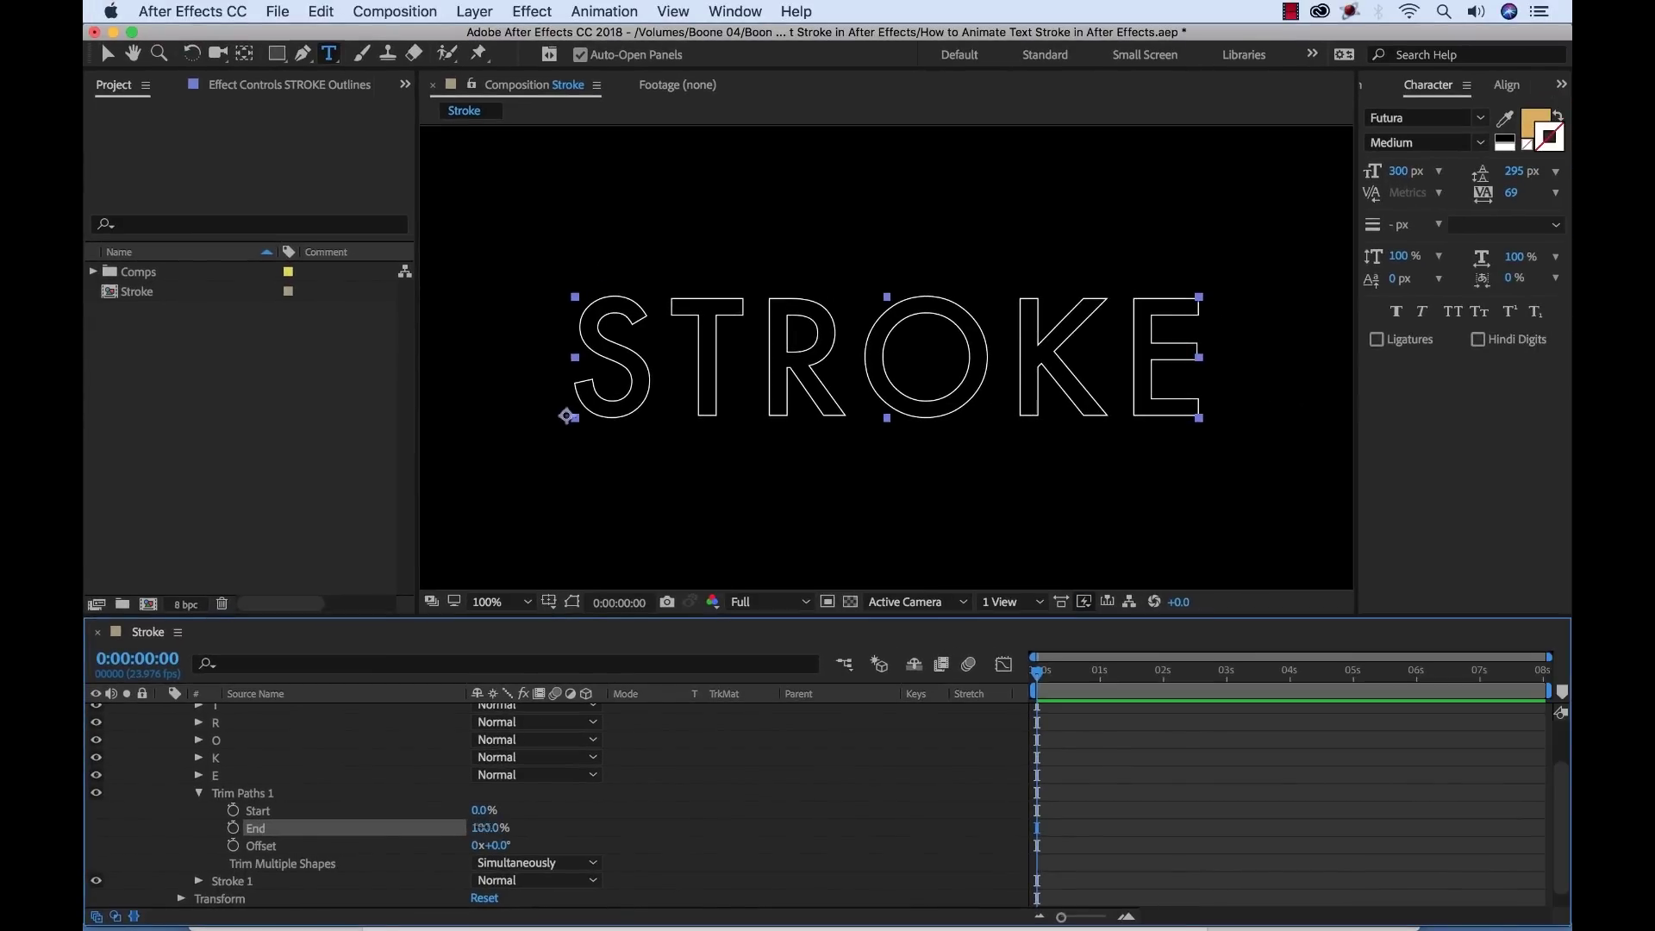
mouse_move(483, 827)
left_mouse_down()
mouse_move(389, 828)
mouse_move(482, 827)
left_mouse_up()
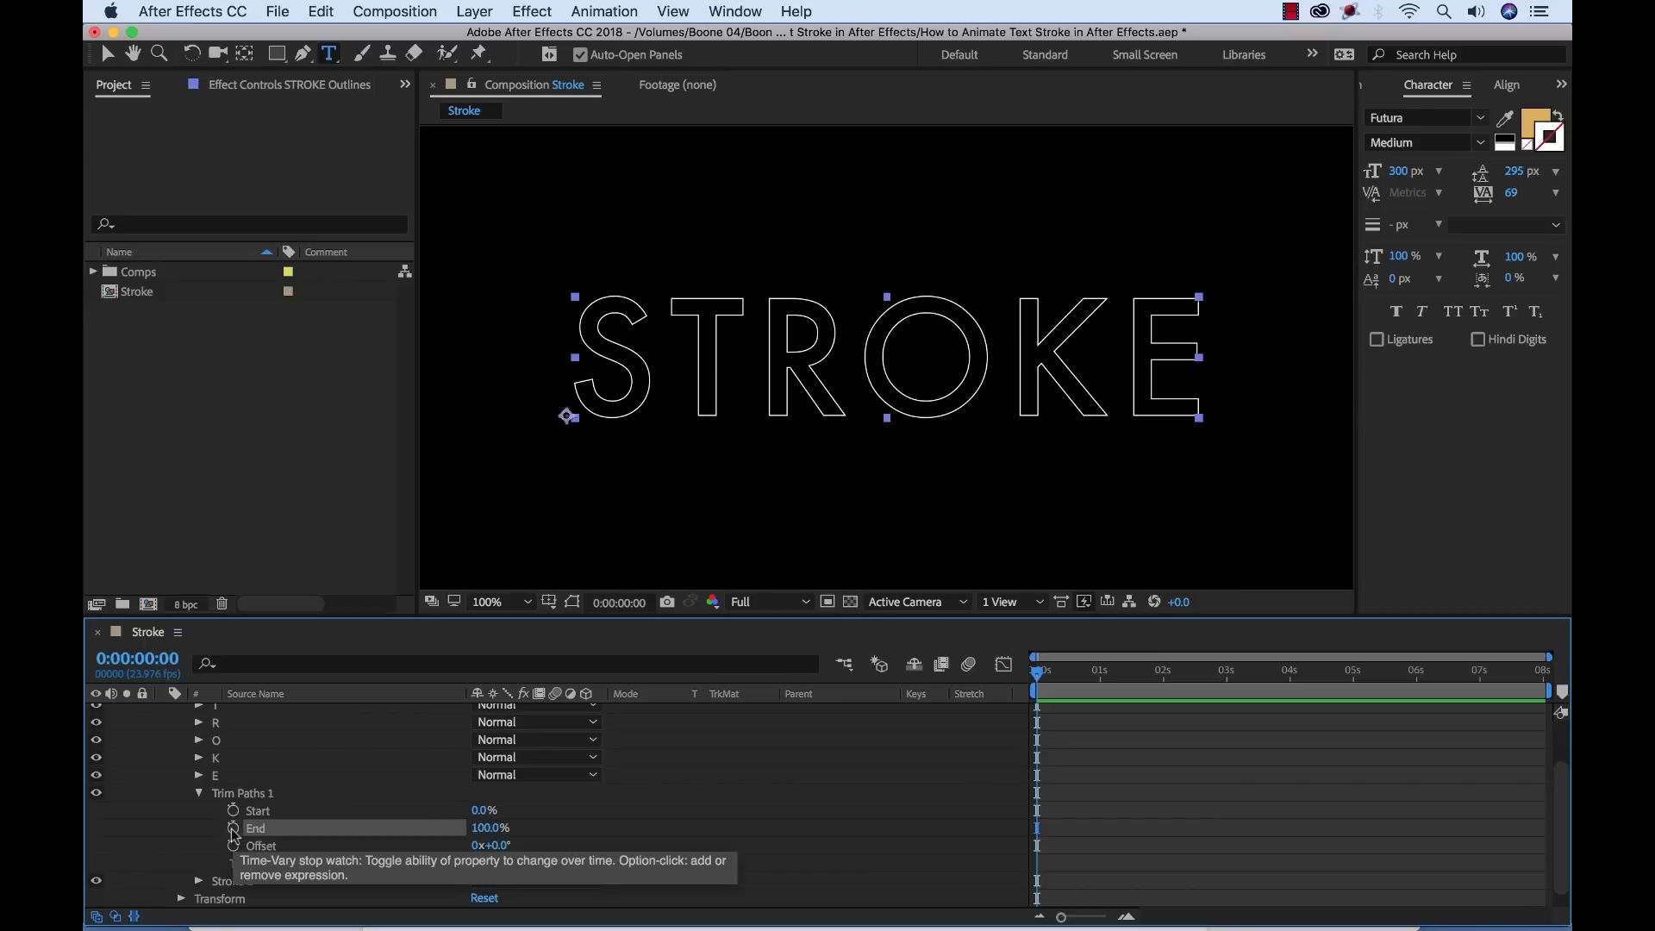
left_click_drag(1056, 672, 1195, 685)
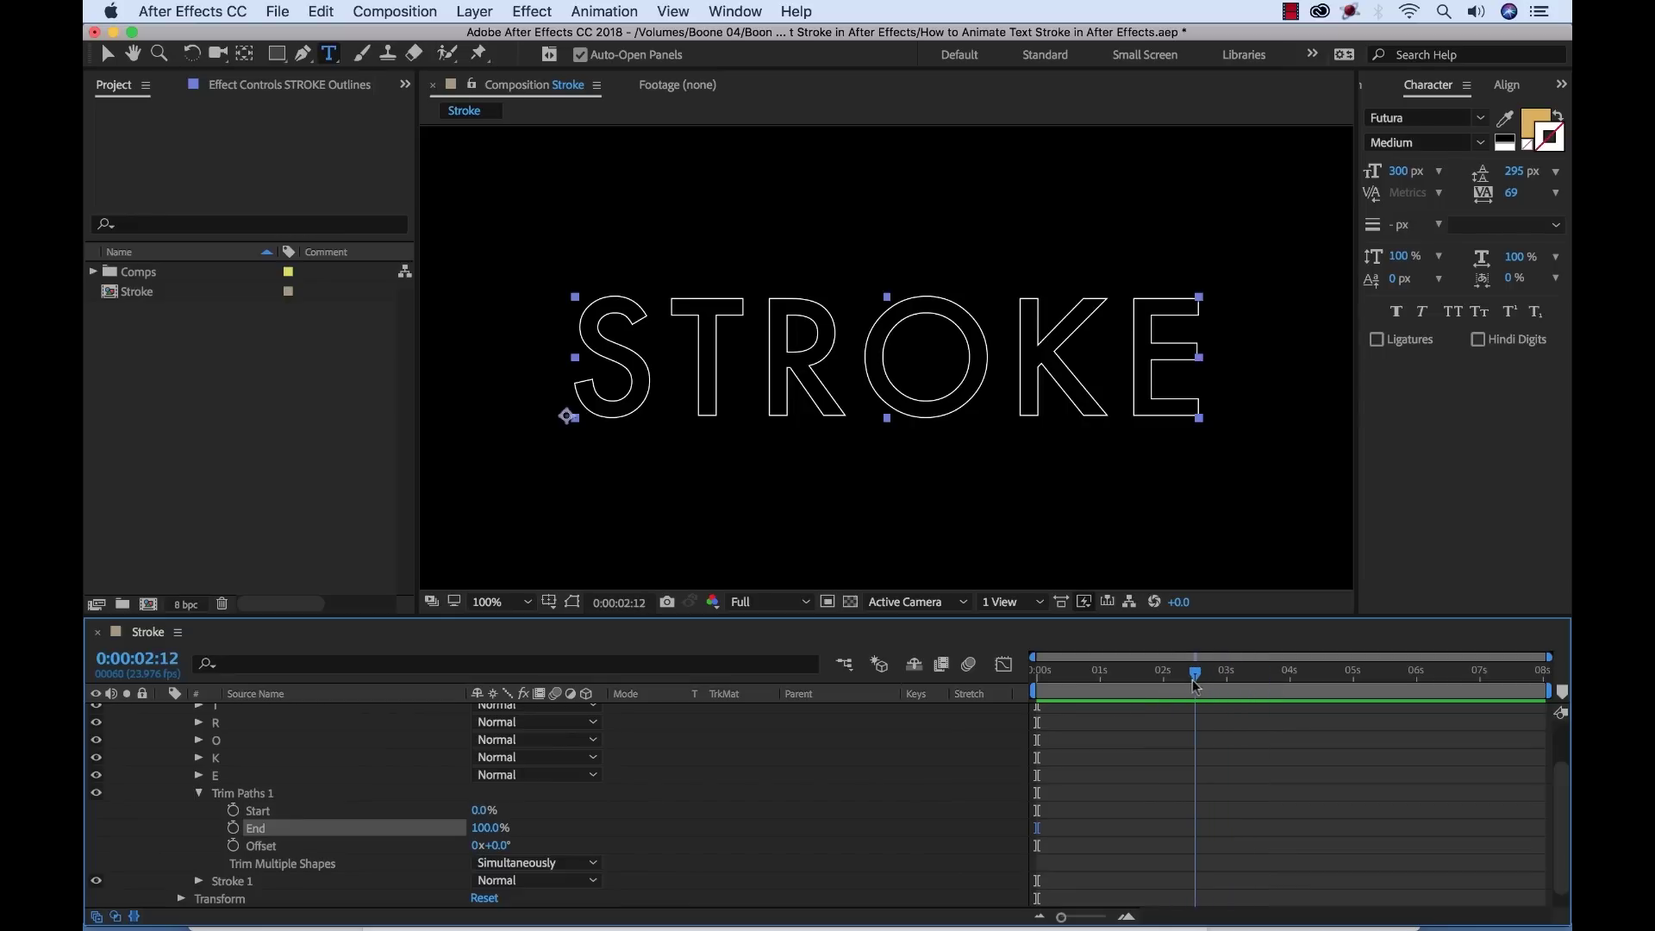
Keyframe Trim Paths End from 0% at the start up to 100%, then preview
left_click(233, 828)
left_click_drag(1198, 678, 1044, 678)
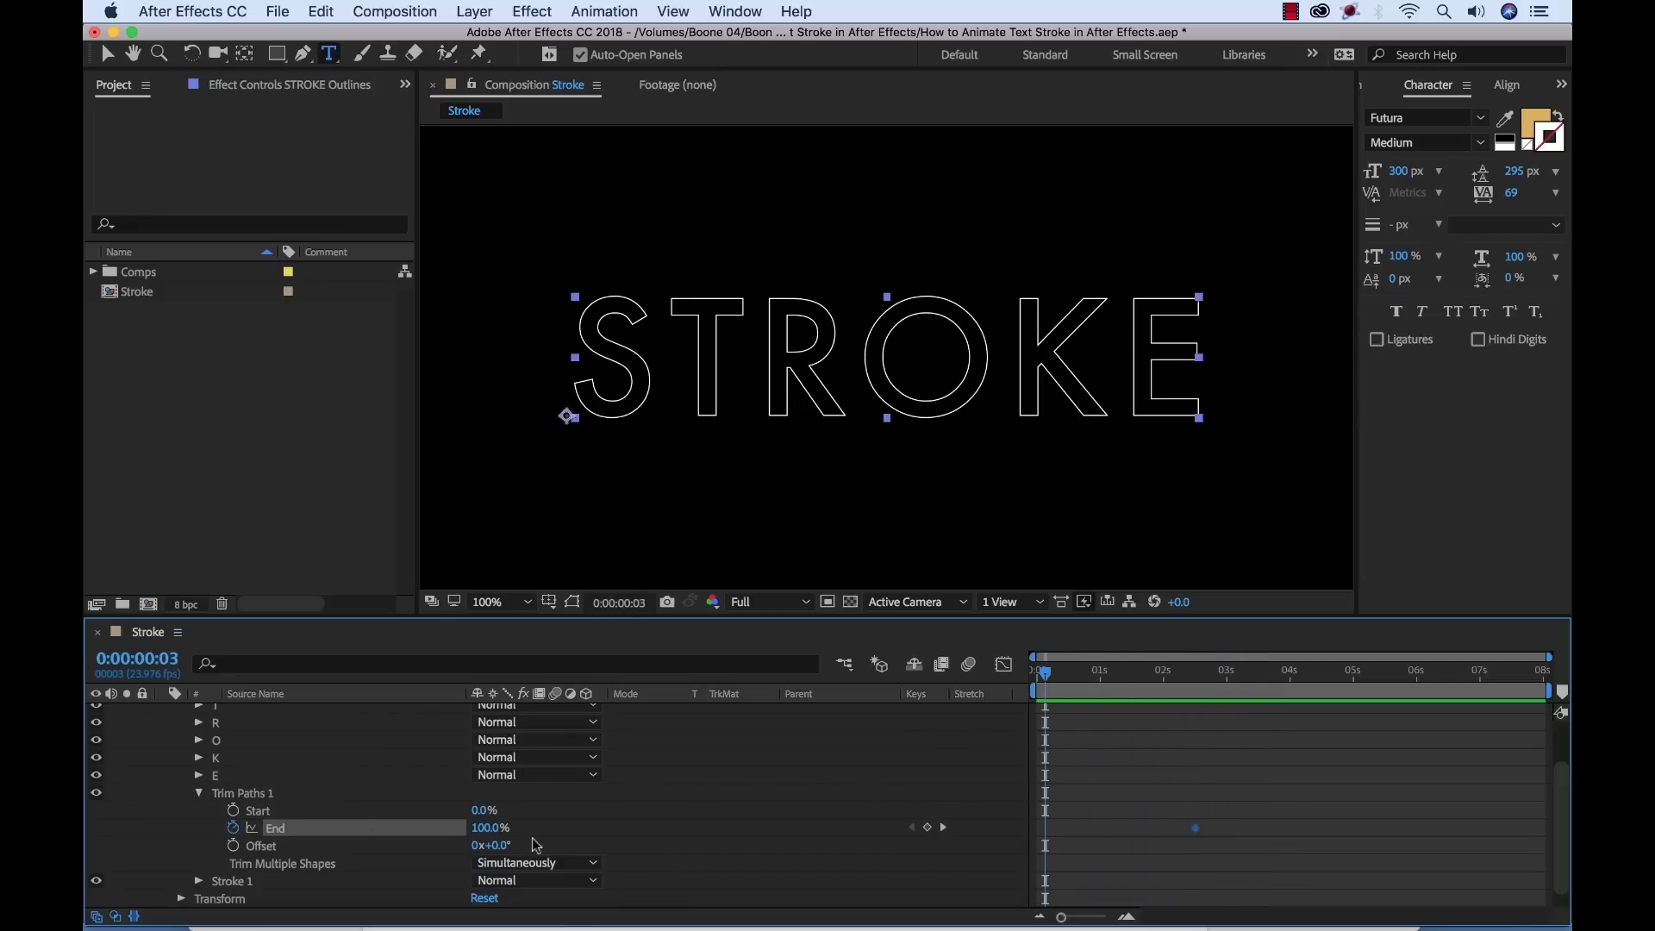
left_click(487, 827)
type("0")
key("Return")
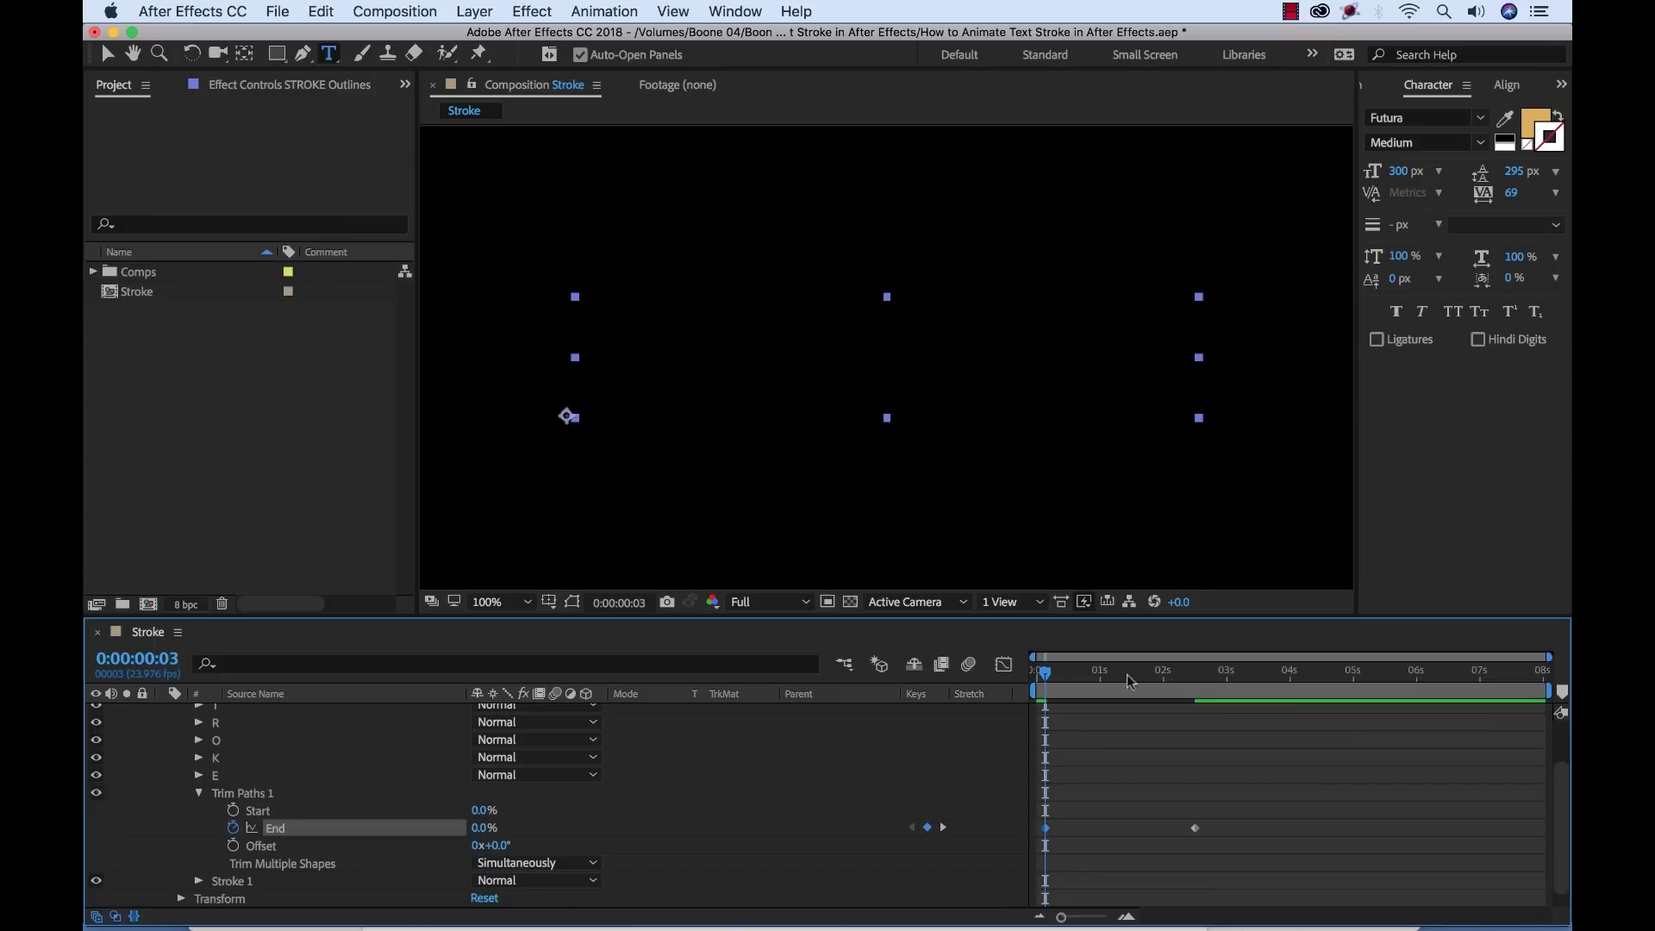
left_click_drag(1042, 677, 1254, 668)
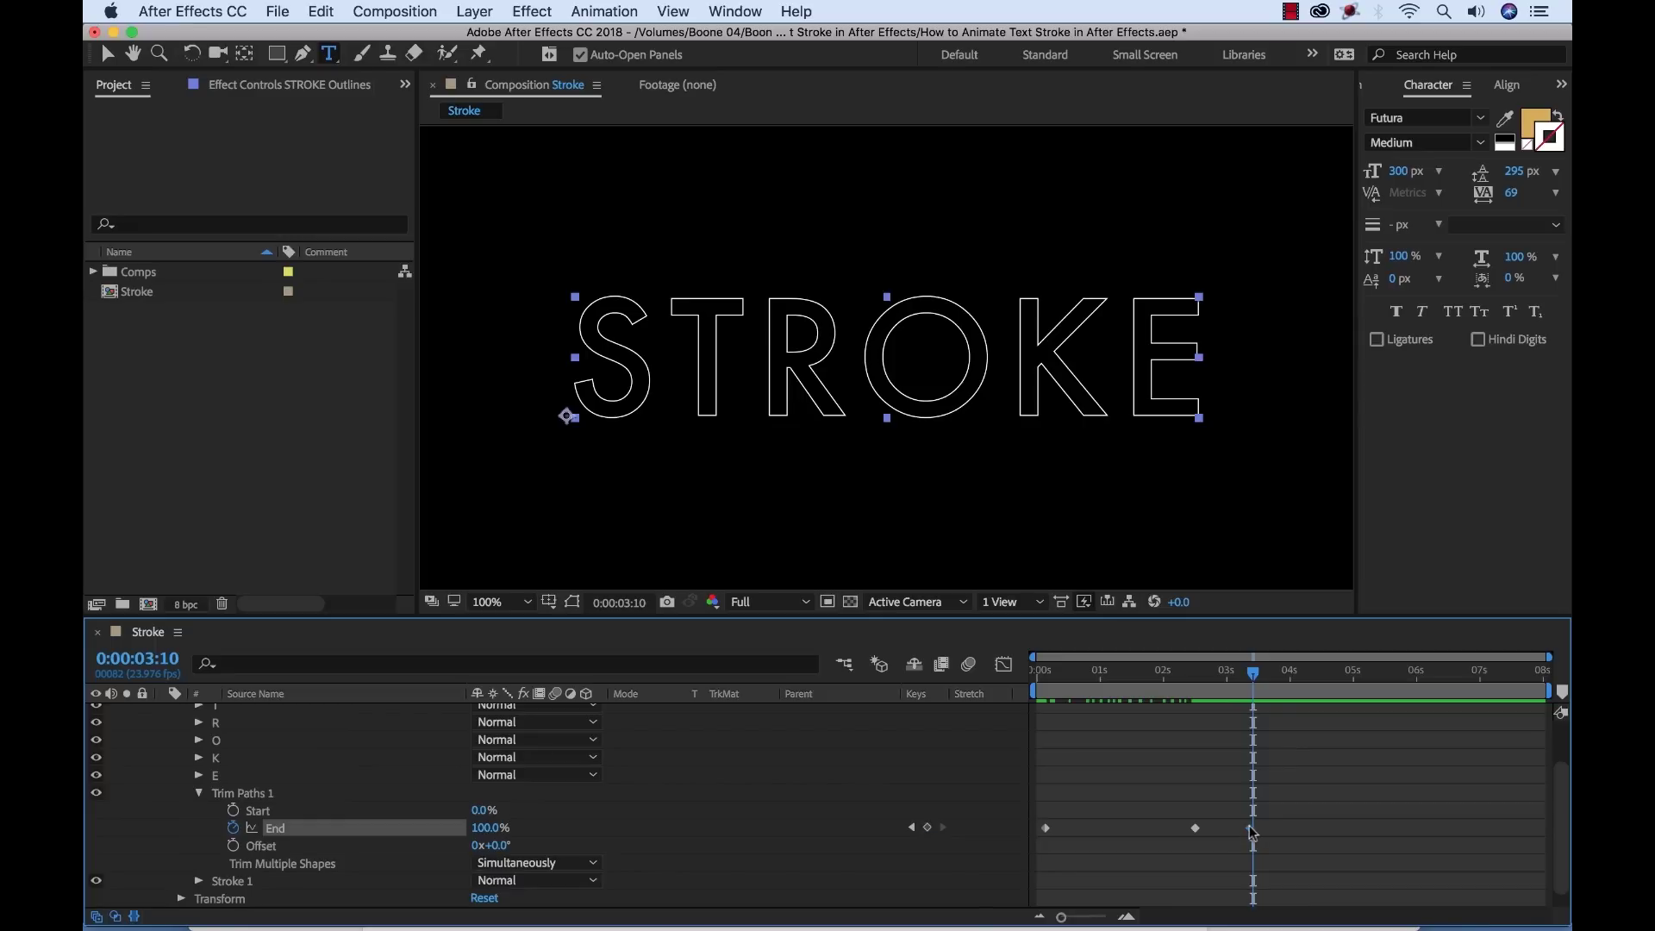
left_click_drag(1252, 827, 1239, 827)
key("space")
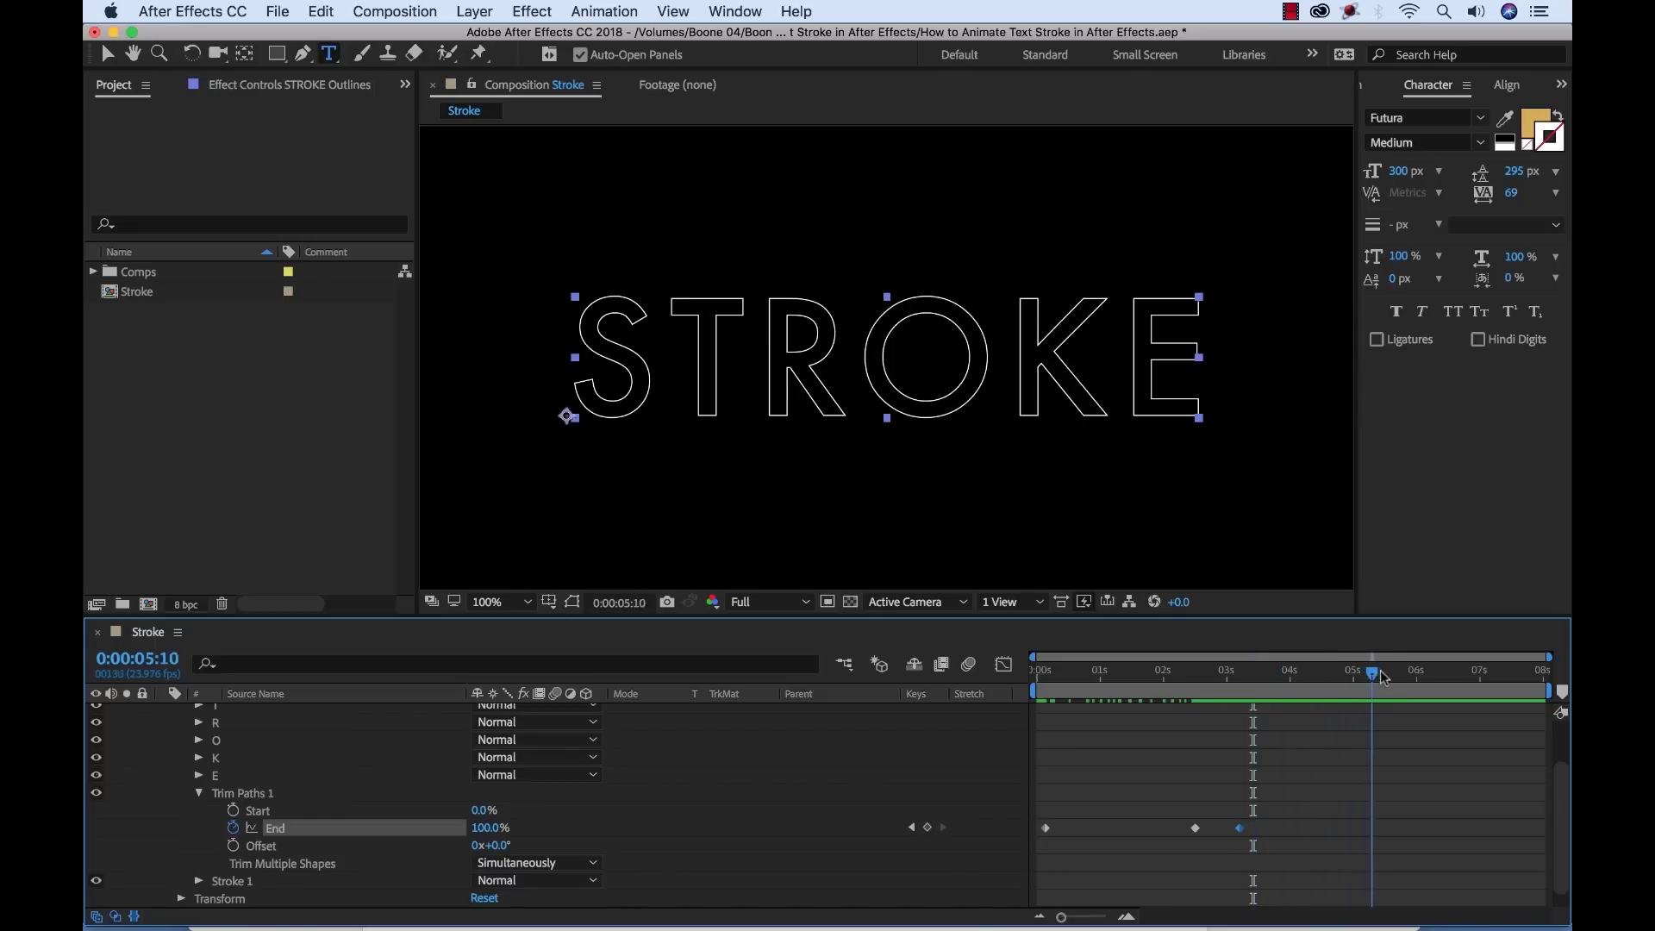
Add a final 0% End keyframe and stretch the keyframes to slow the animation
left_click_drag(493, 829, 413, 829)
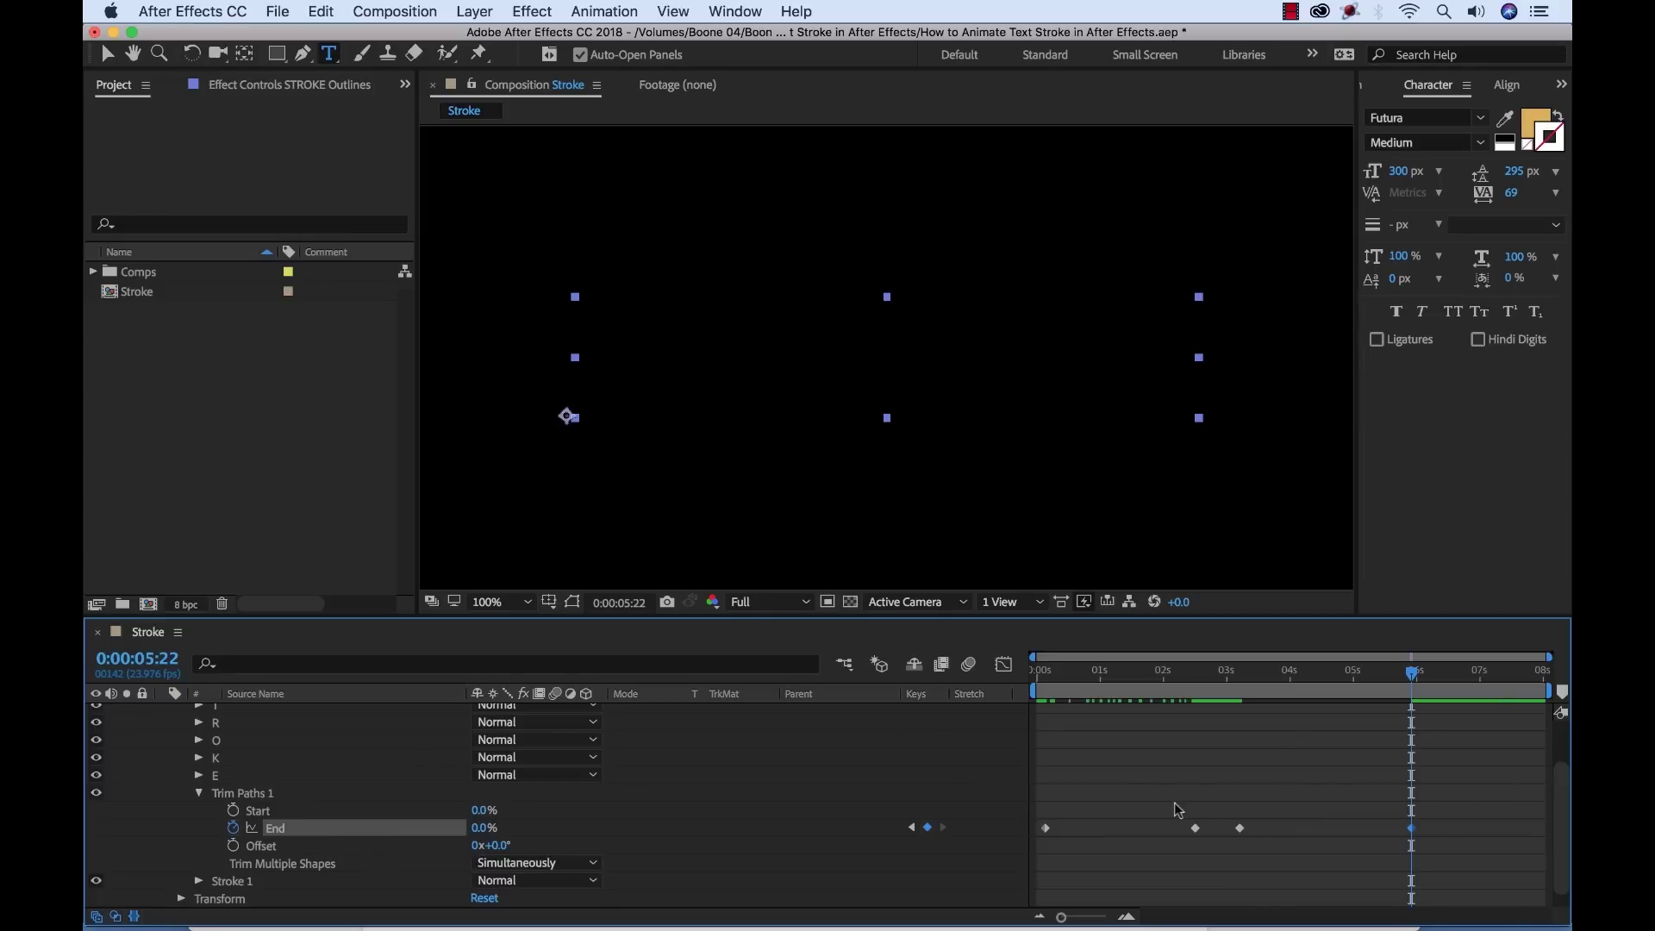
left_click_drag(1476, 782, 1029, 864)
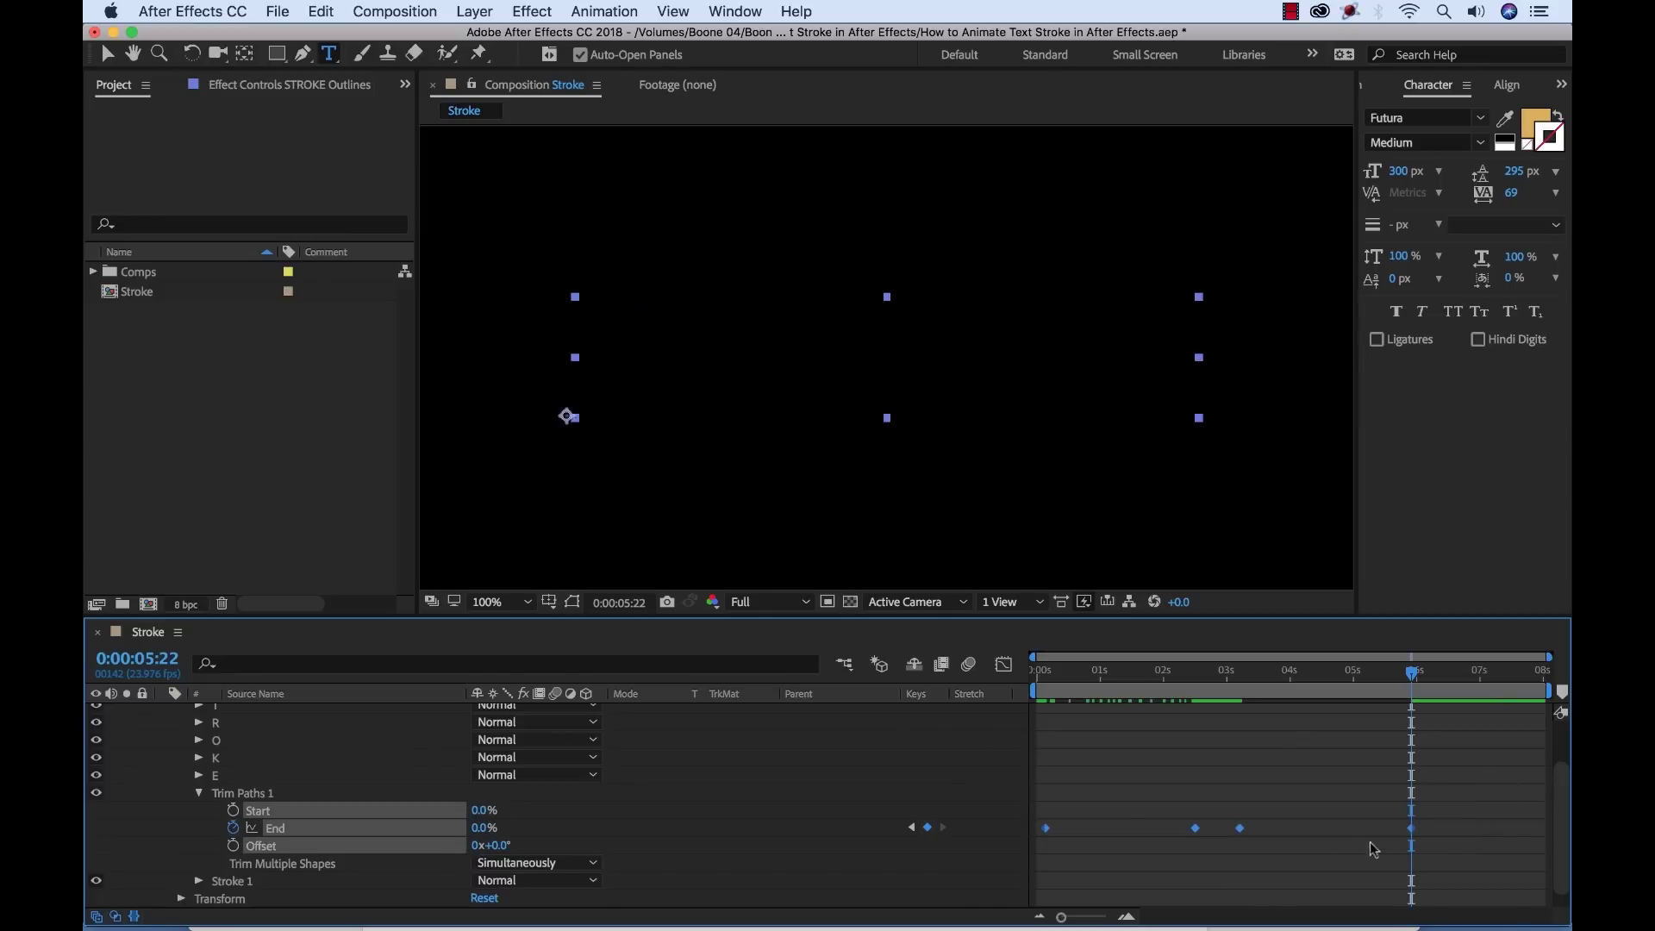
left_click_drag(1413, 829, 1493, 829)
left_click(1231, 866)
left_click_drag(1228, 828, 1238, 829)
key("space")
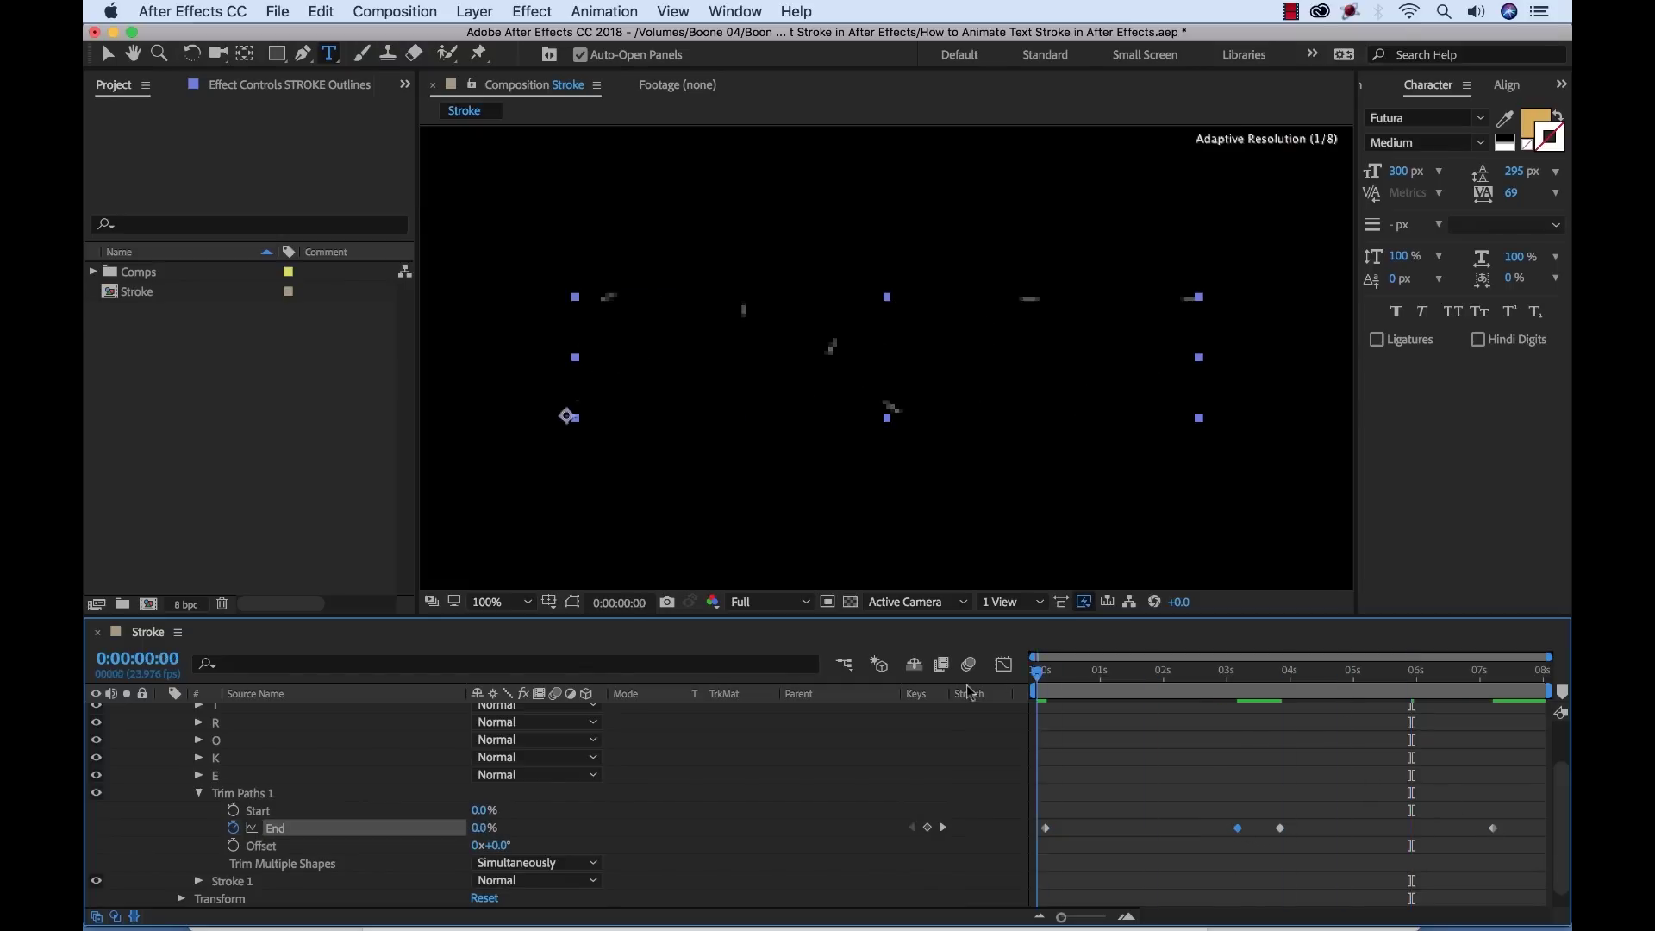
key("grave")
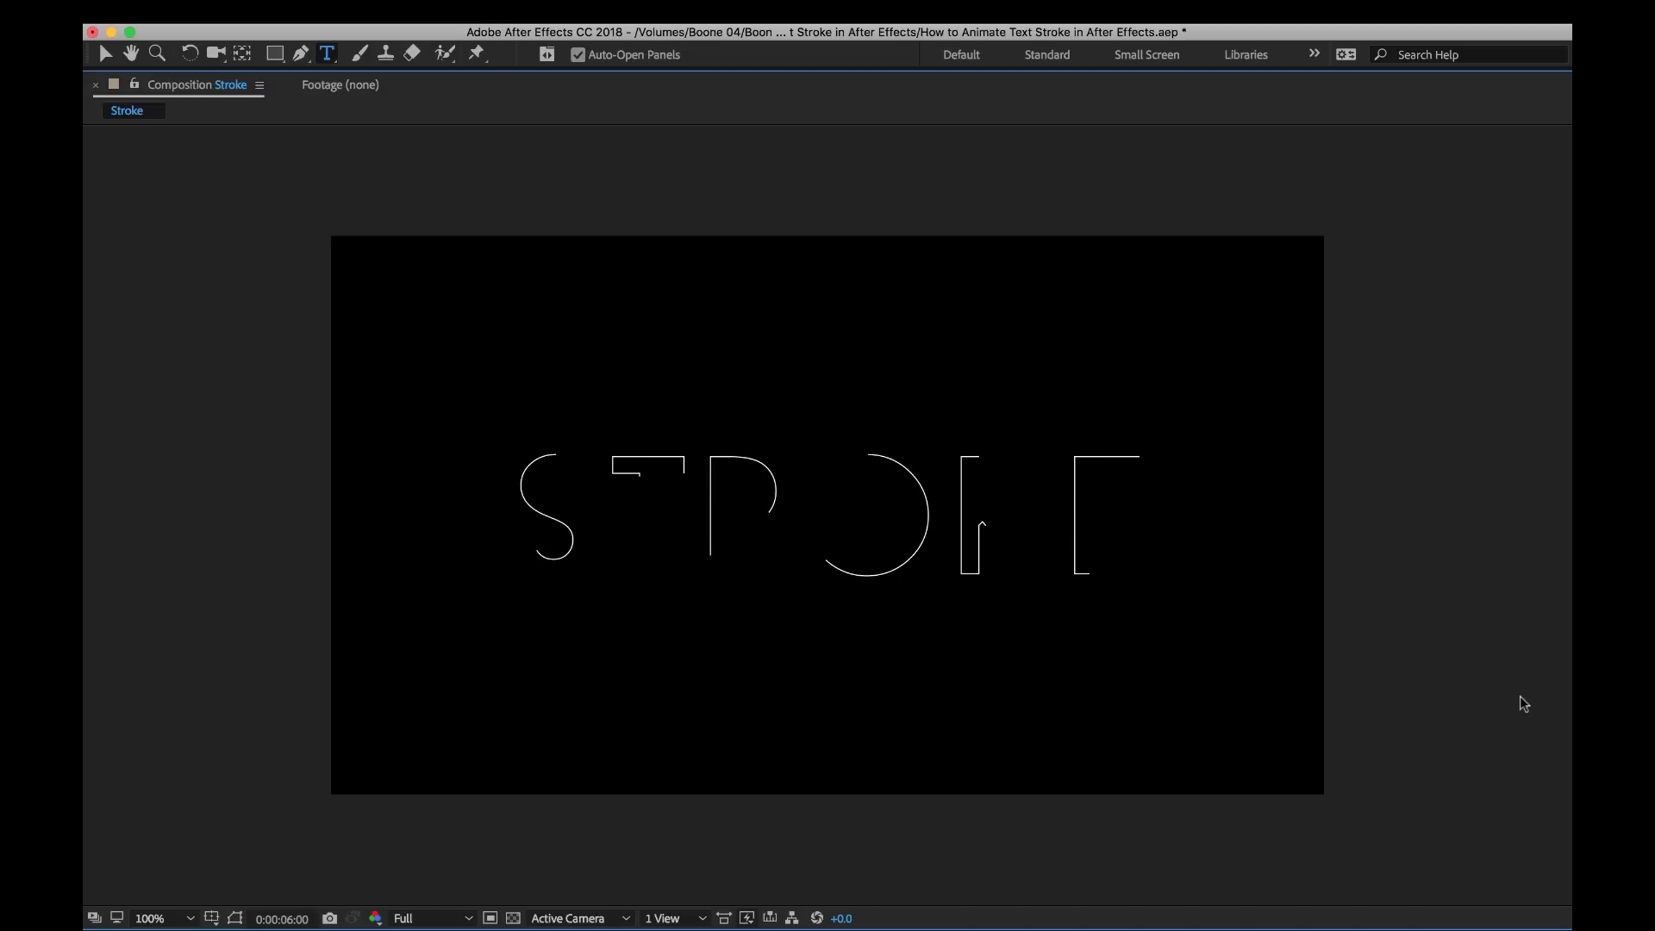
key("space")
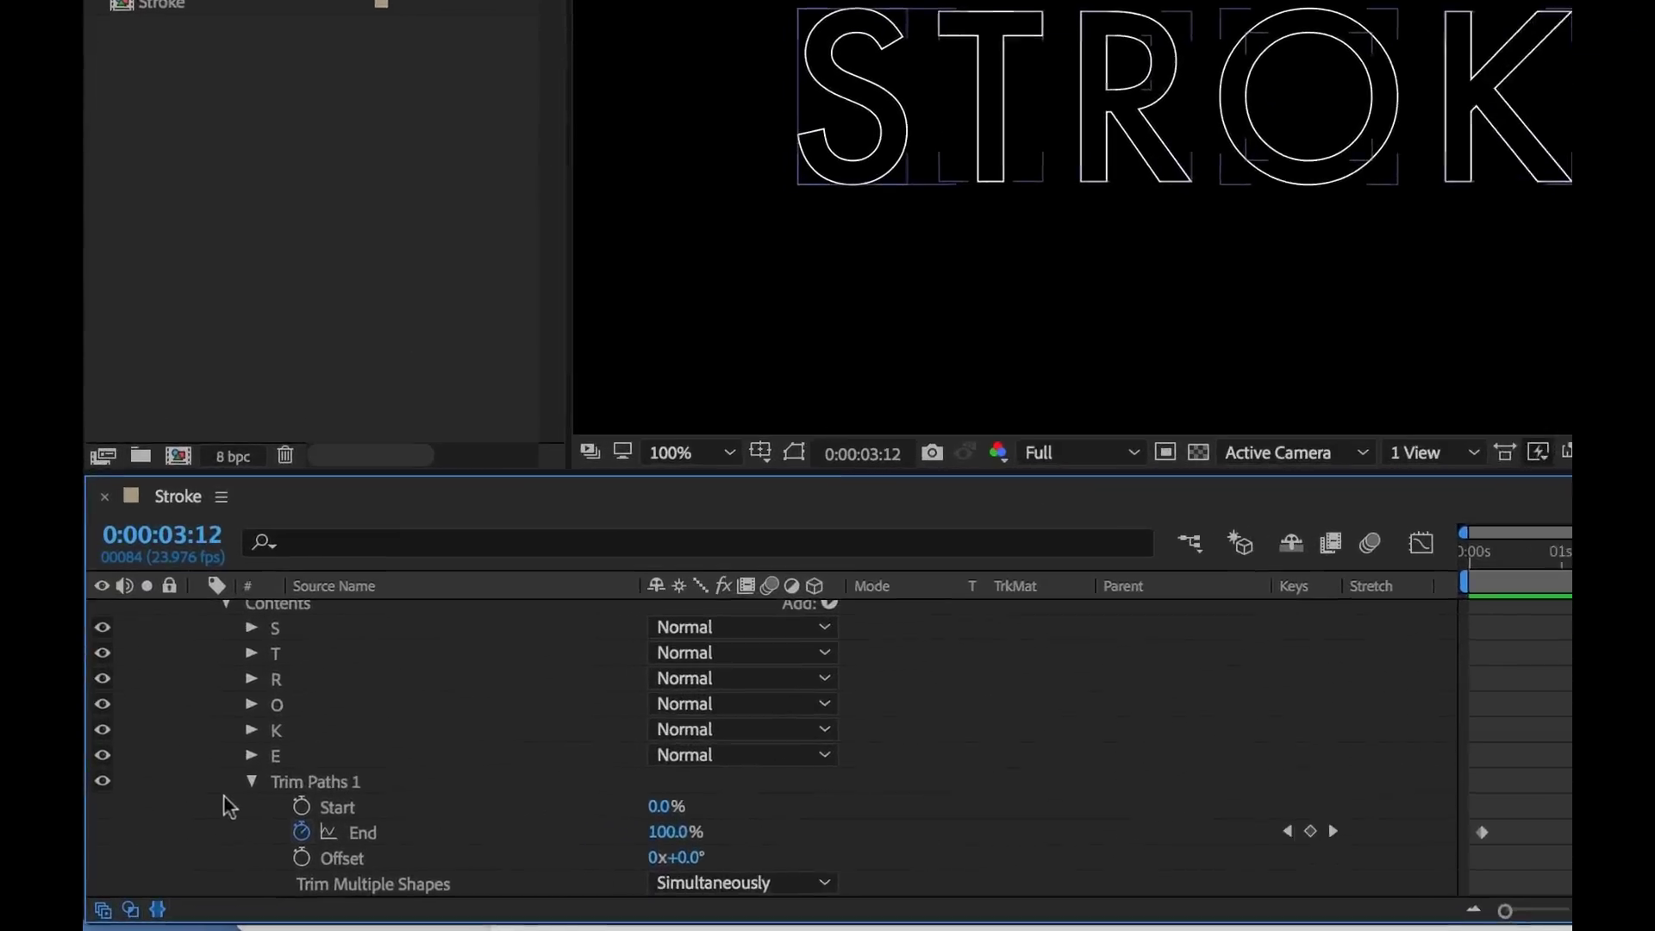
Scrub End to 83% and Offset, undo both, then reveal Stroke 1's white, width 2.0 settings
scroll(197, 832, "down", 3)
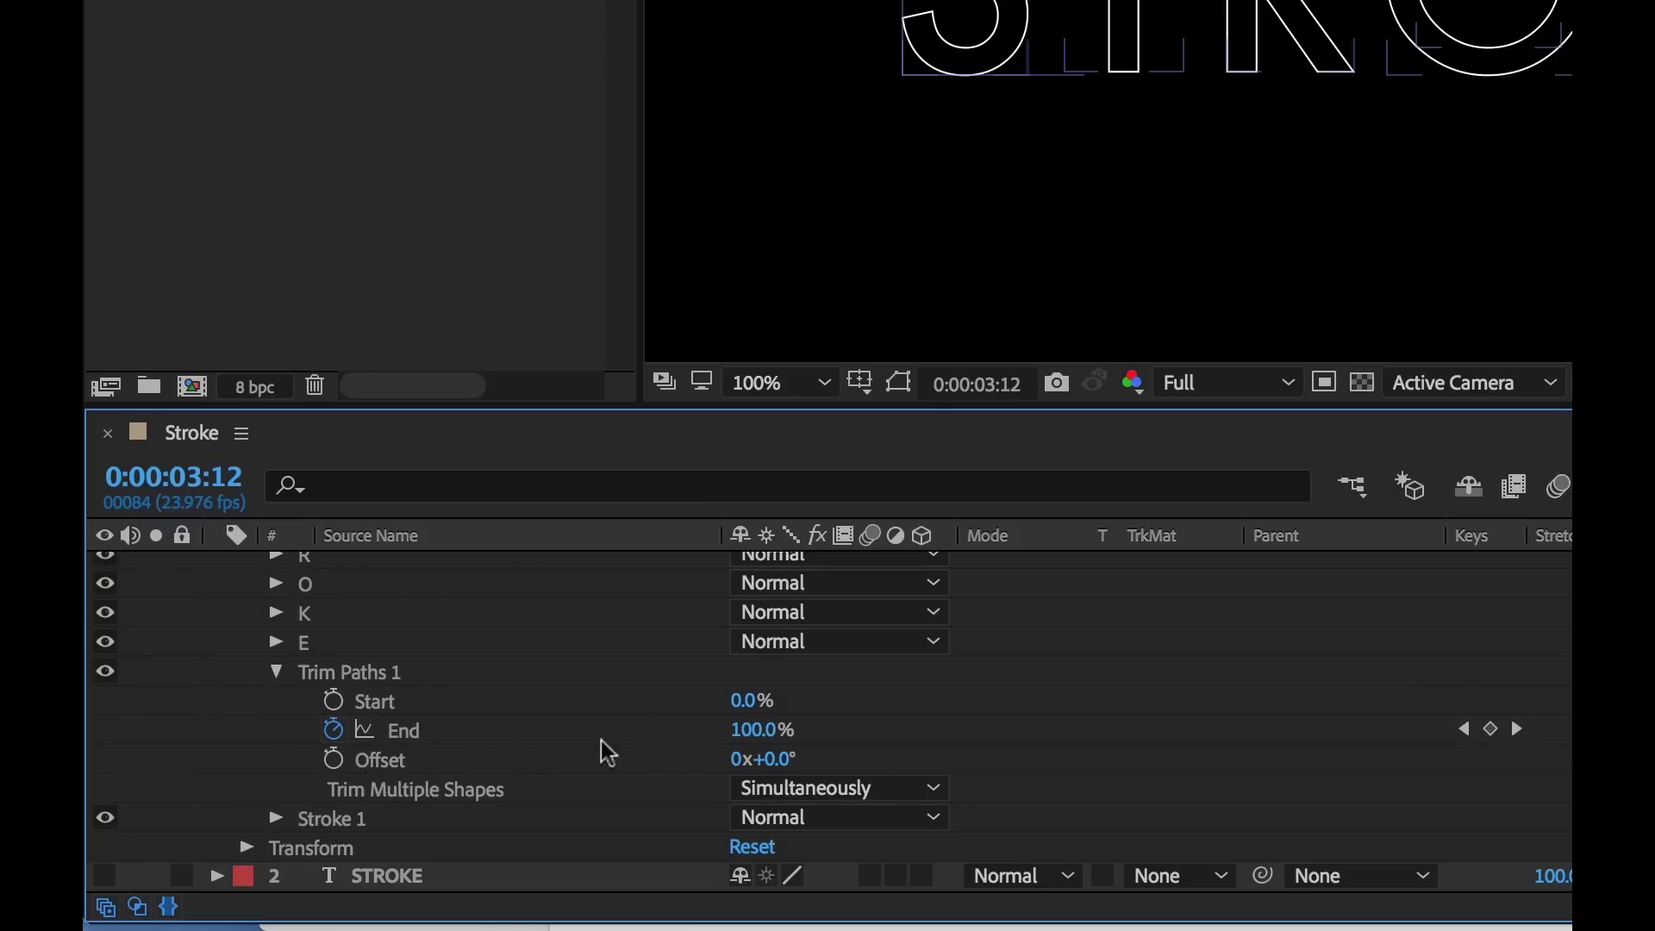
left_click_drag(763, 730, 737, 743)
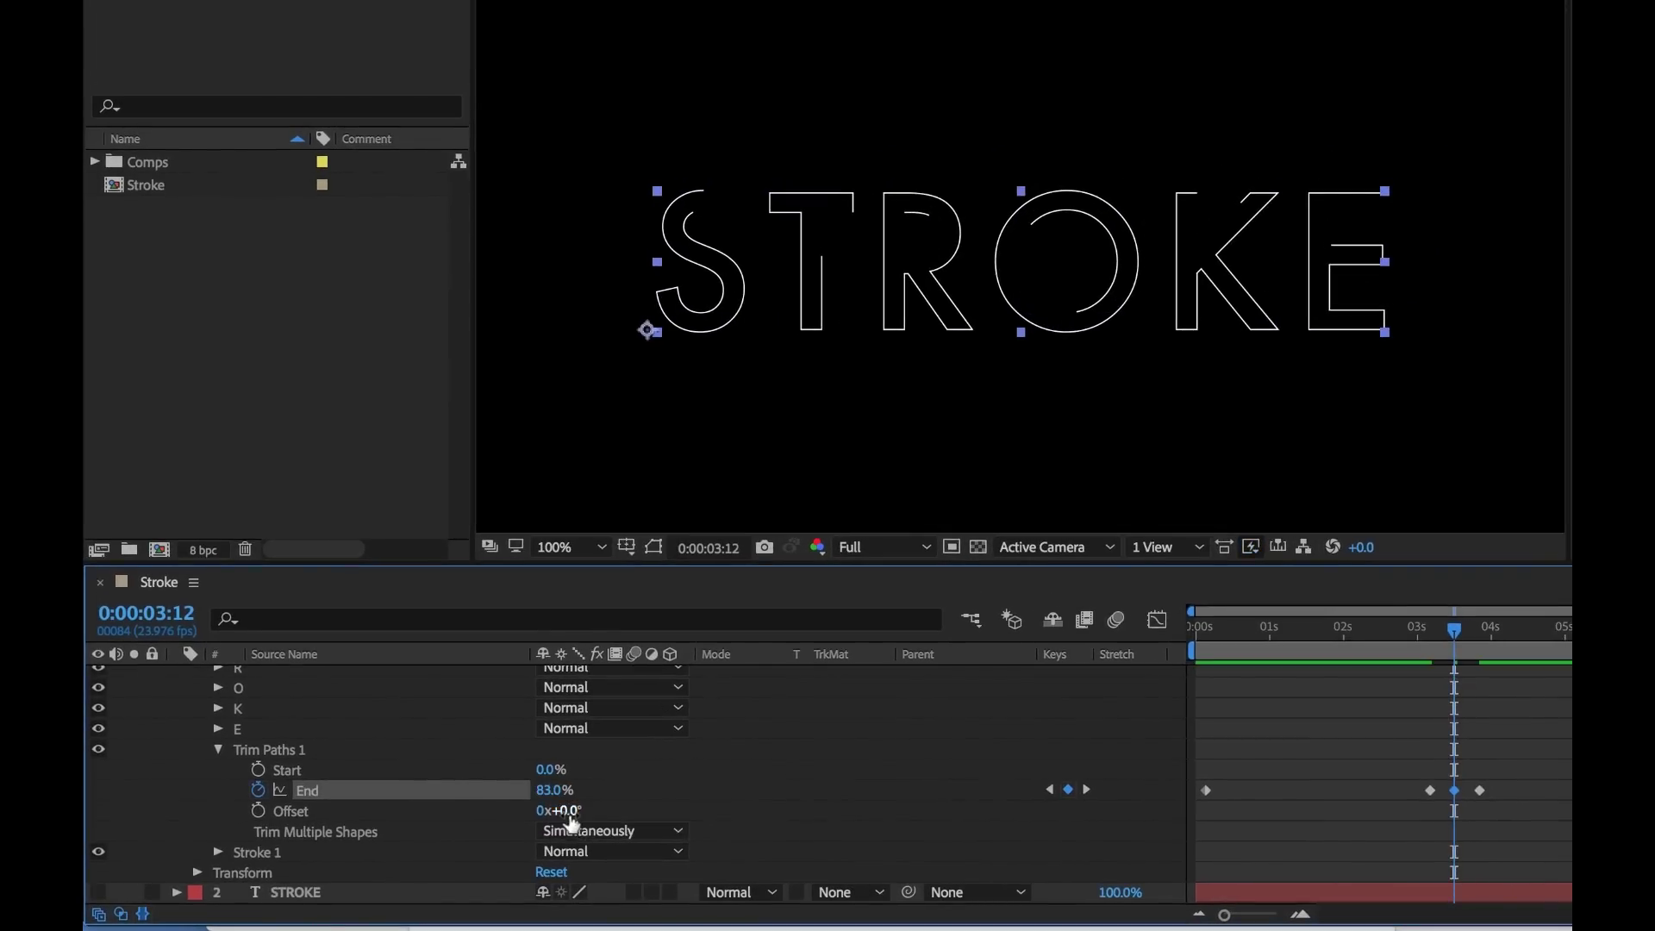
left_click_drag(561, 810, 810, 812)
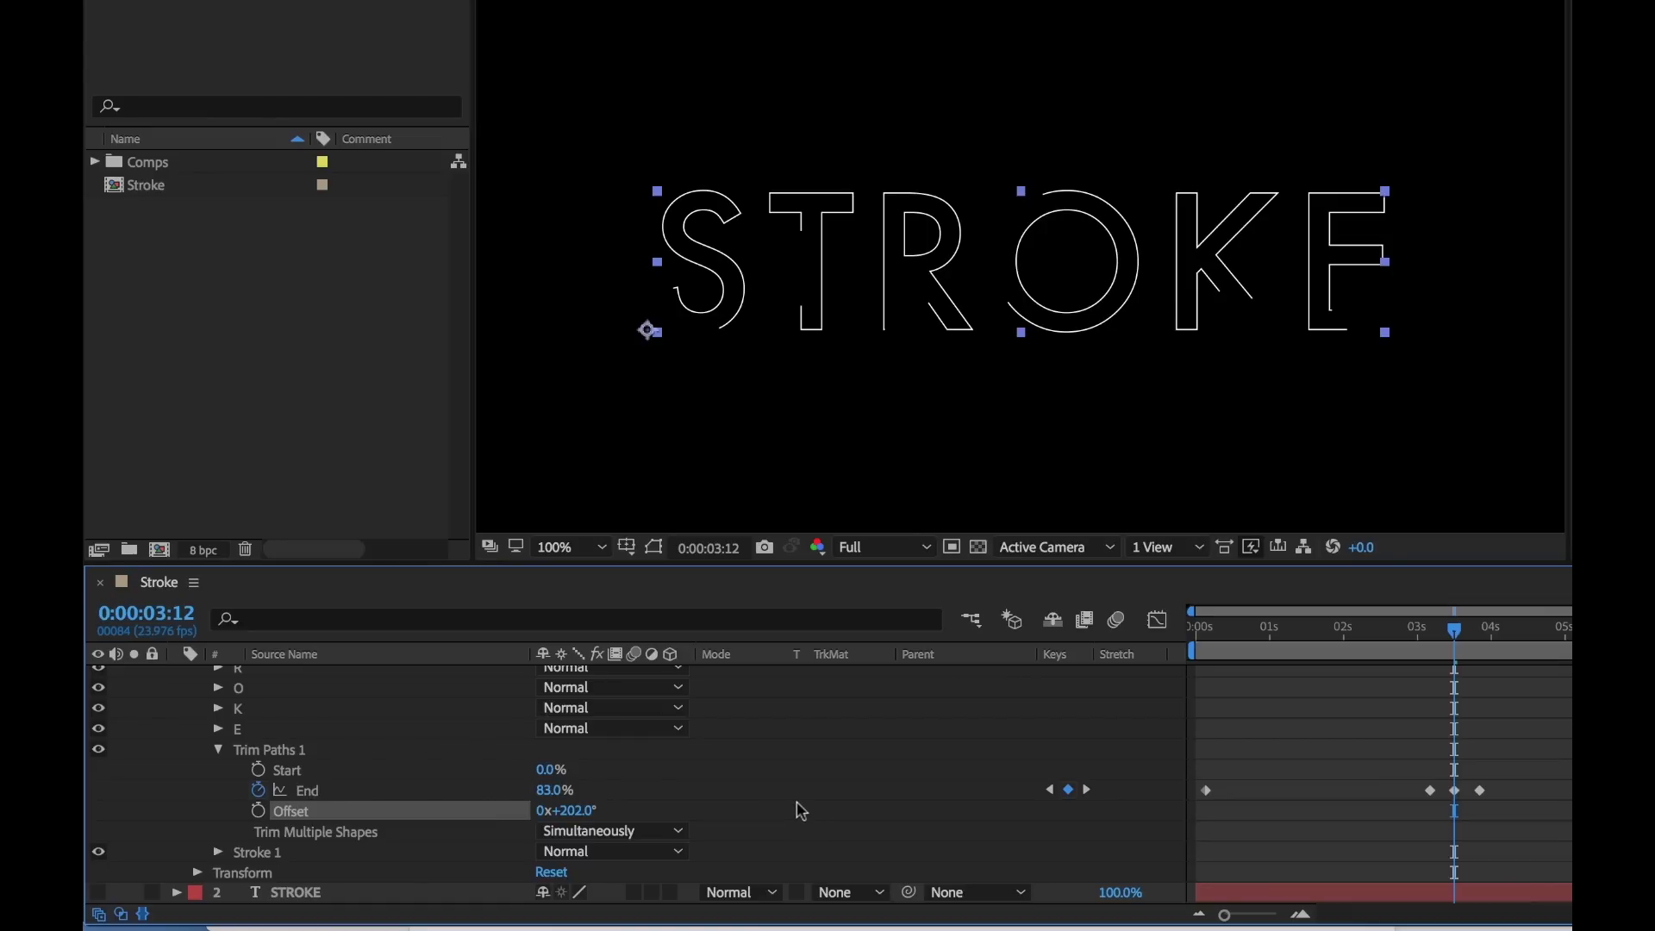
key("ctrl+z")
key("ctrl+z")
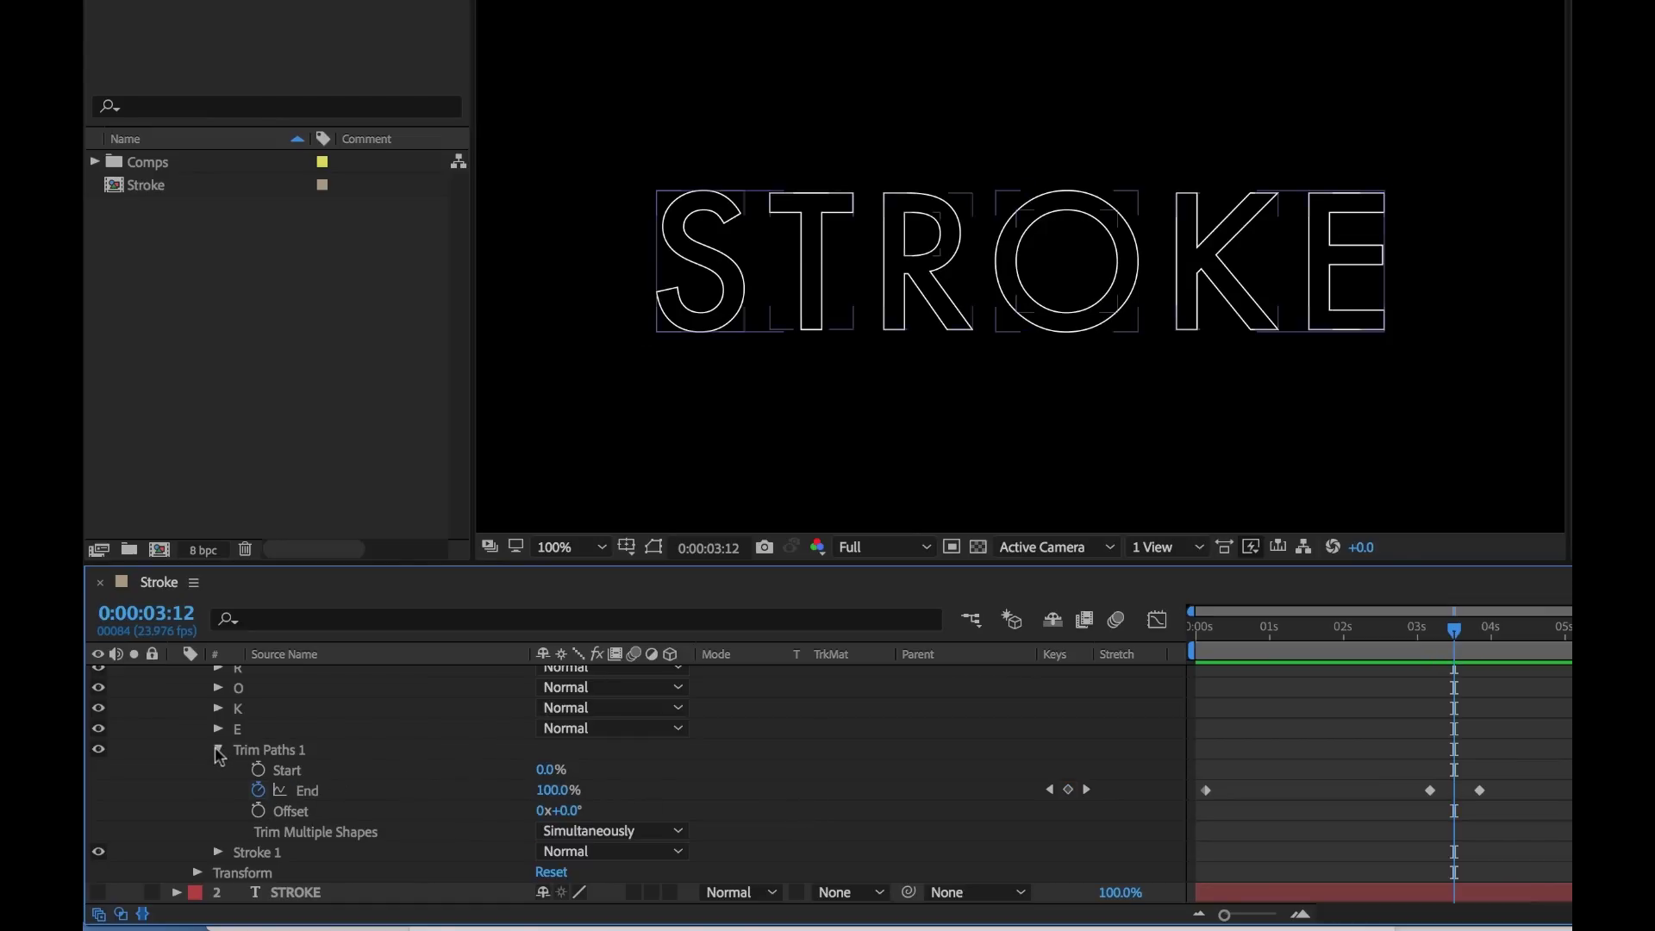
left_click(218, 851)
scroll(740, 830, "down", 3)
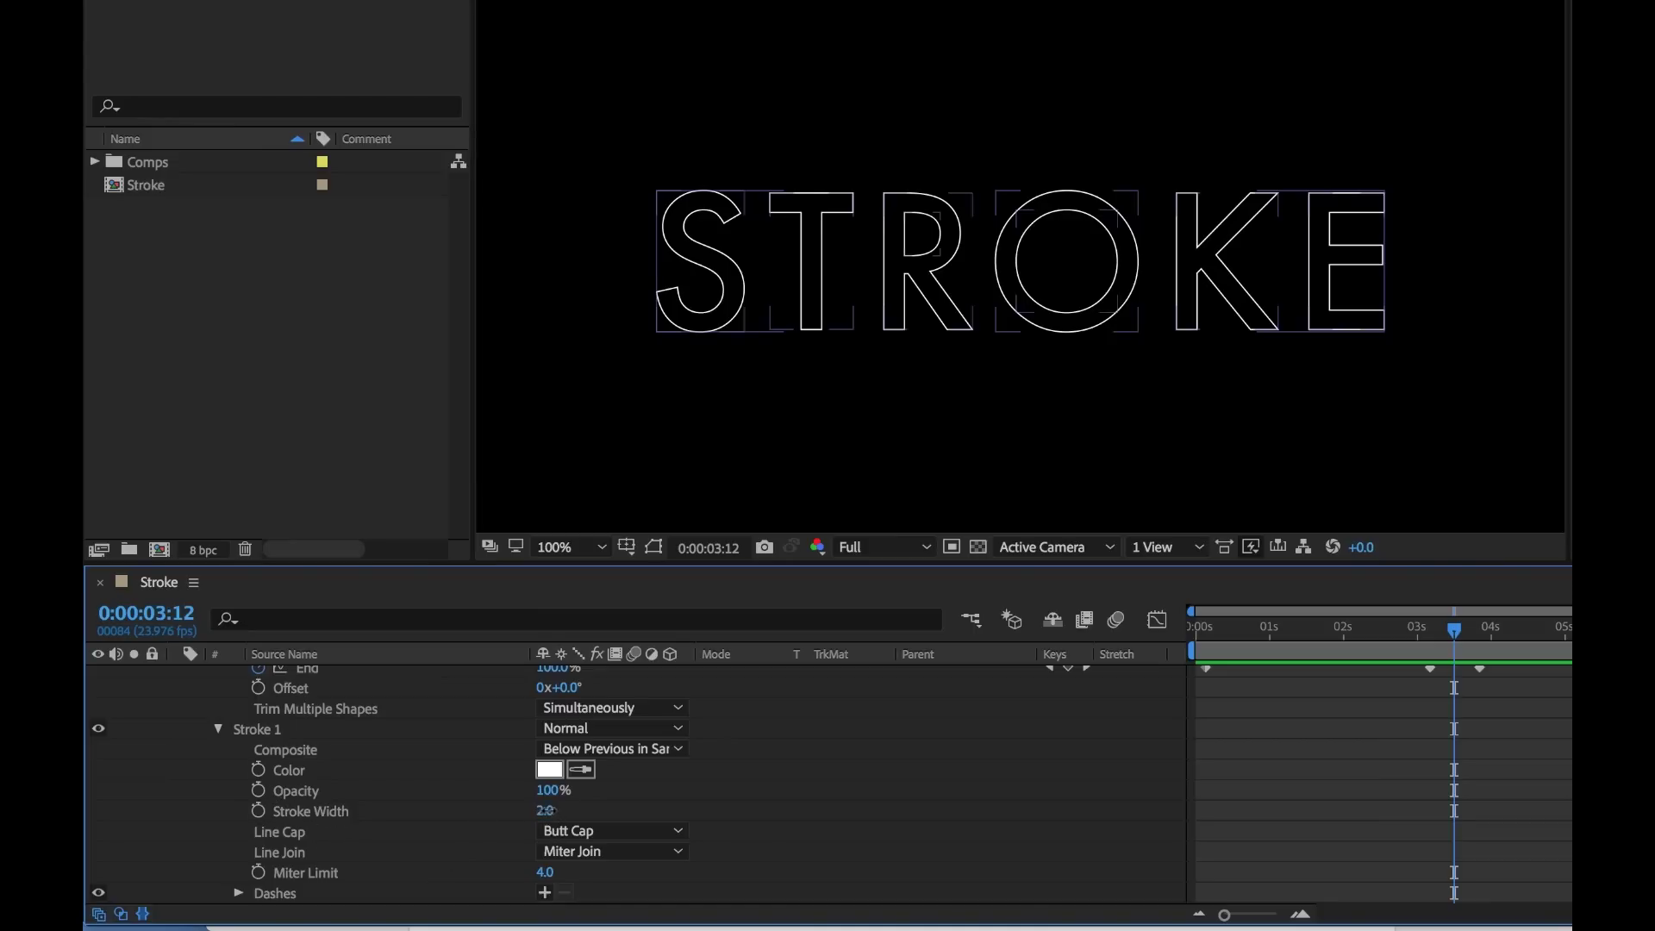
Make Stroke 1 8.0 wide and colour it gold with hex DCAD54
mouse_move(545, 811)
left_mouse_down()
mouse_move(595, 810)
mouse_move(564, 810)
left_mouse_up()
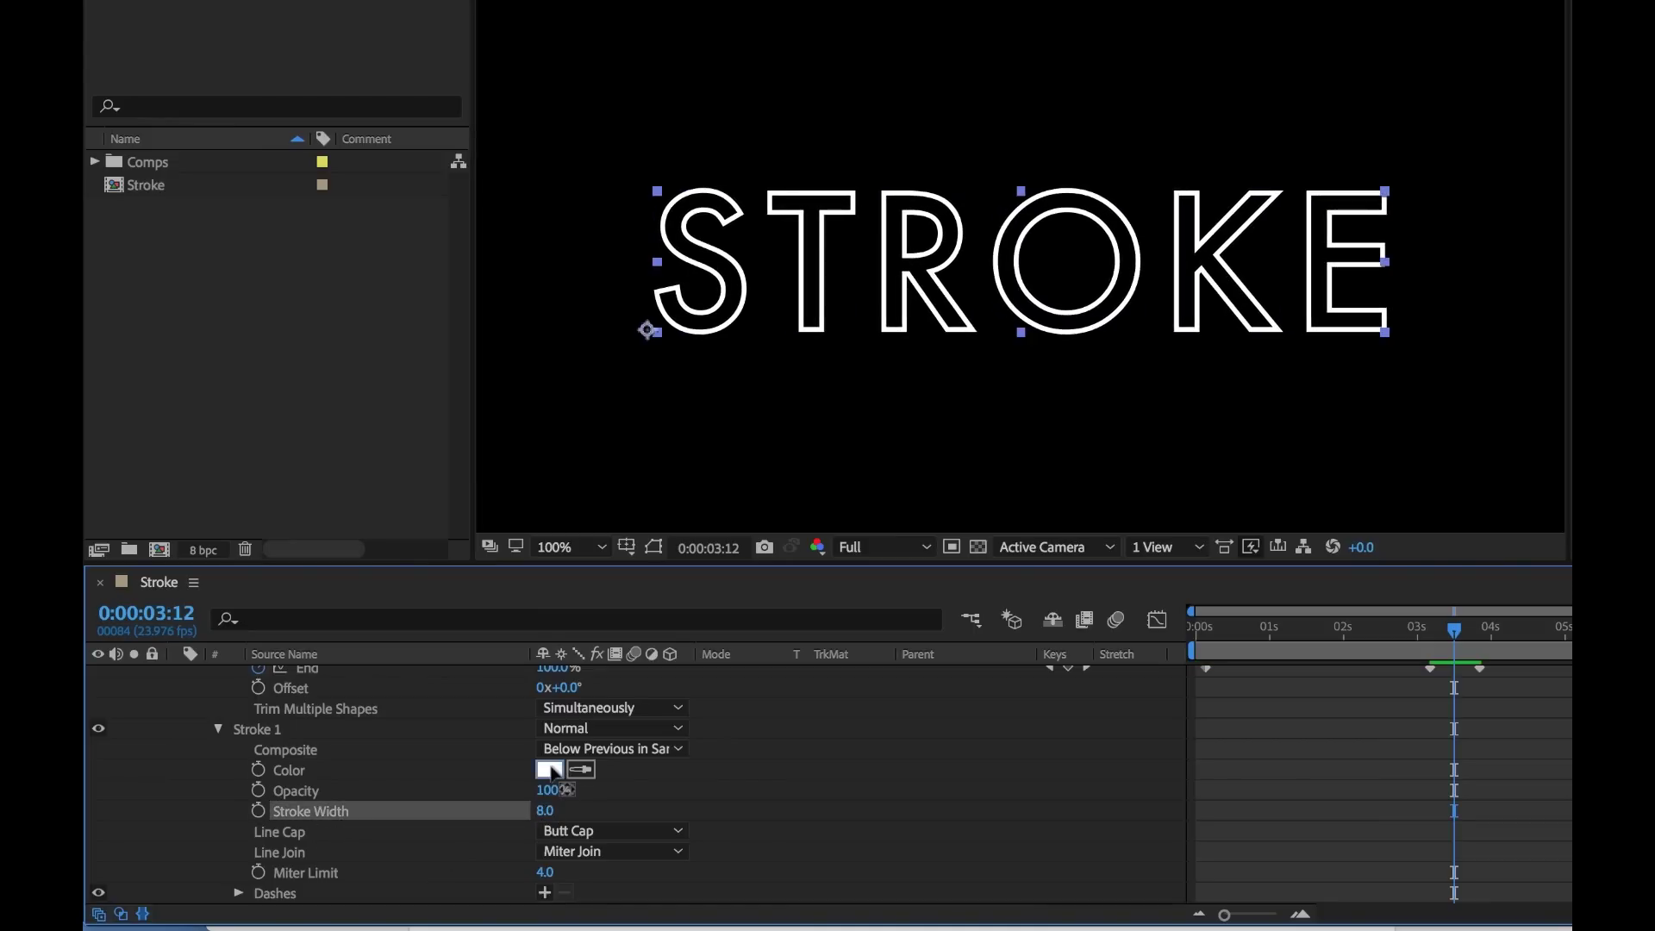
left_click(550, 770)
type("DCAD54")
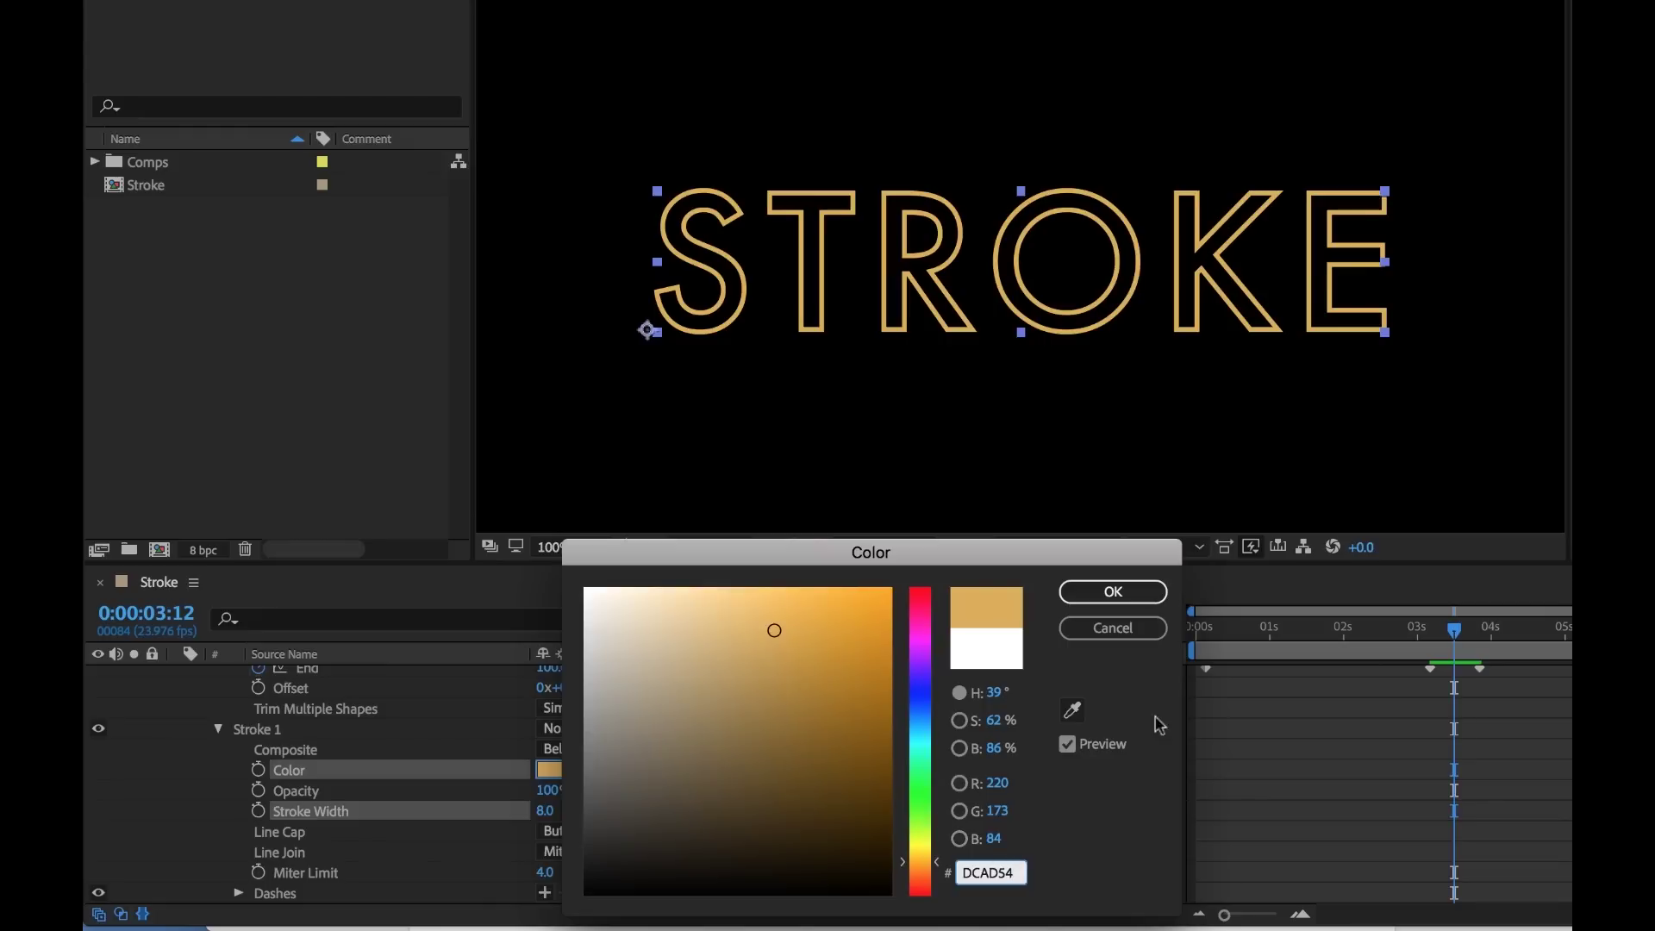
left_click(1112, 593)
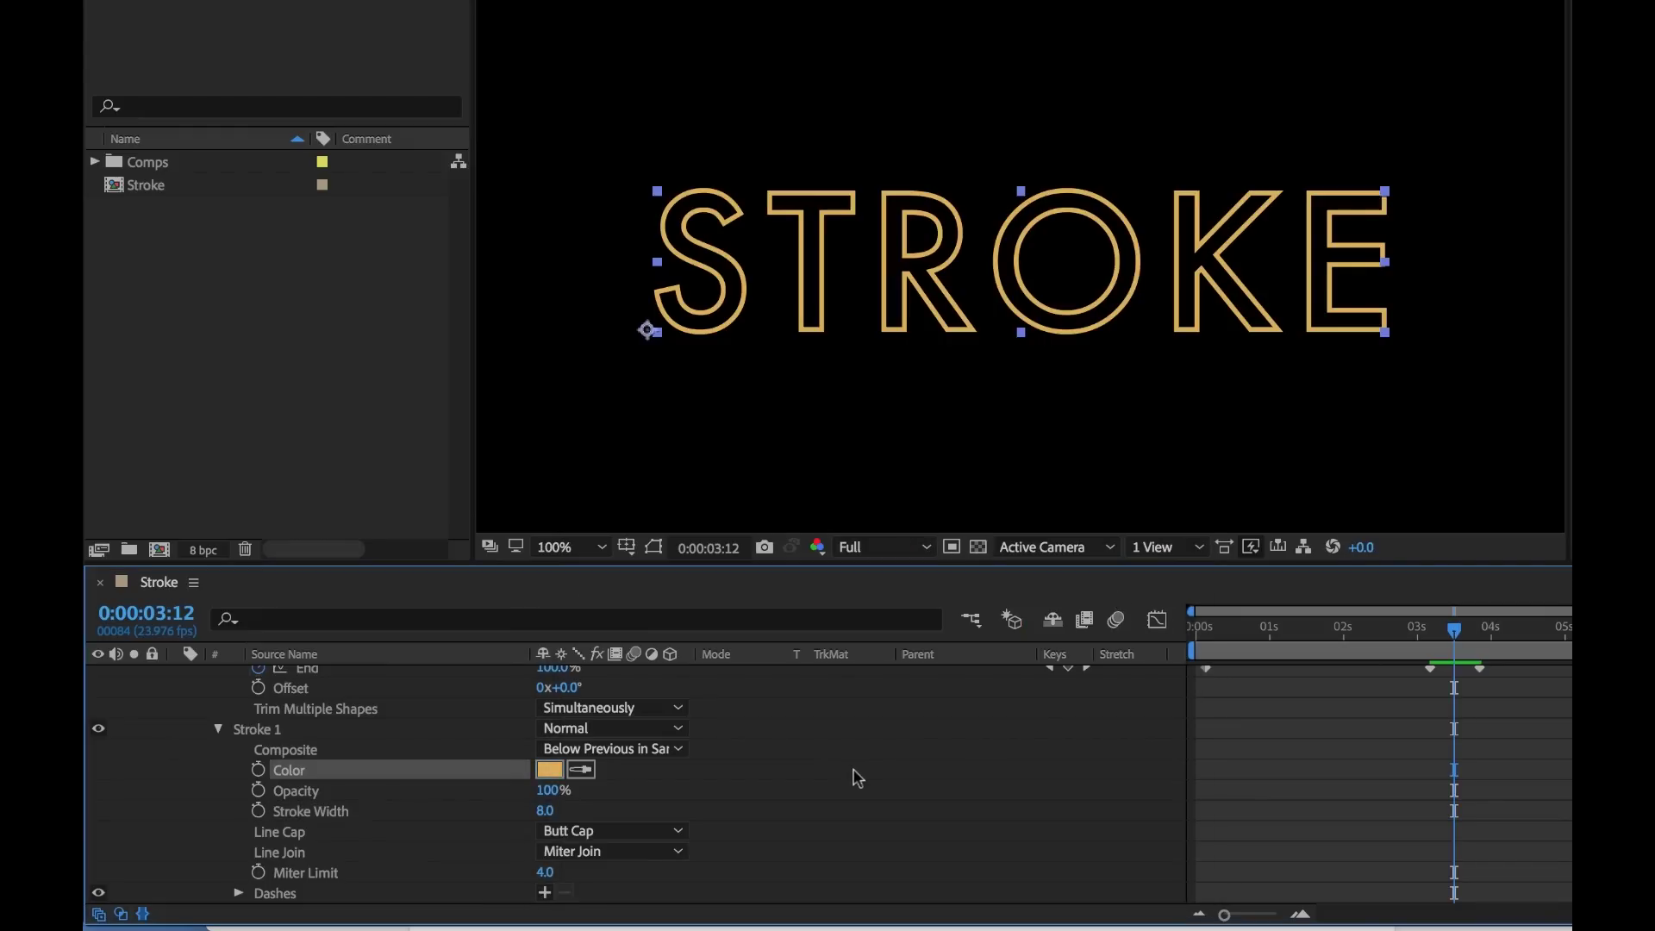
left_click(780, 815)
Add dashes to Stroke 1, giving the gold outline Dash 10.0 and Offset 0.0
scroll(780, 815, "down", 1)
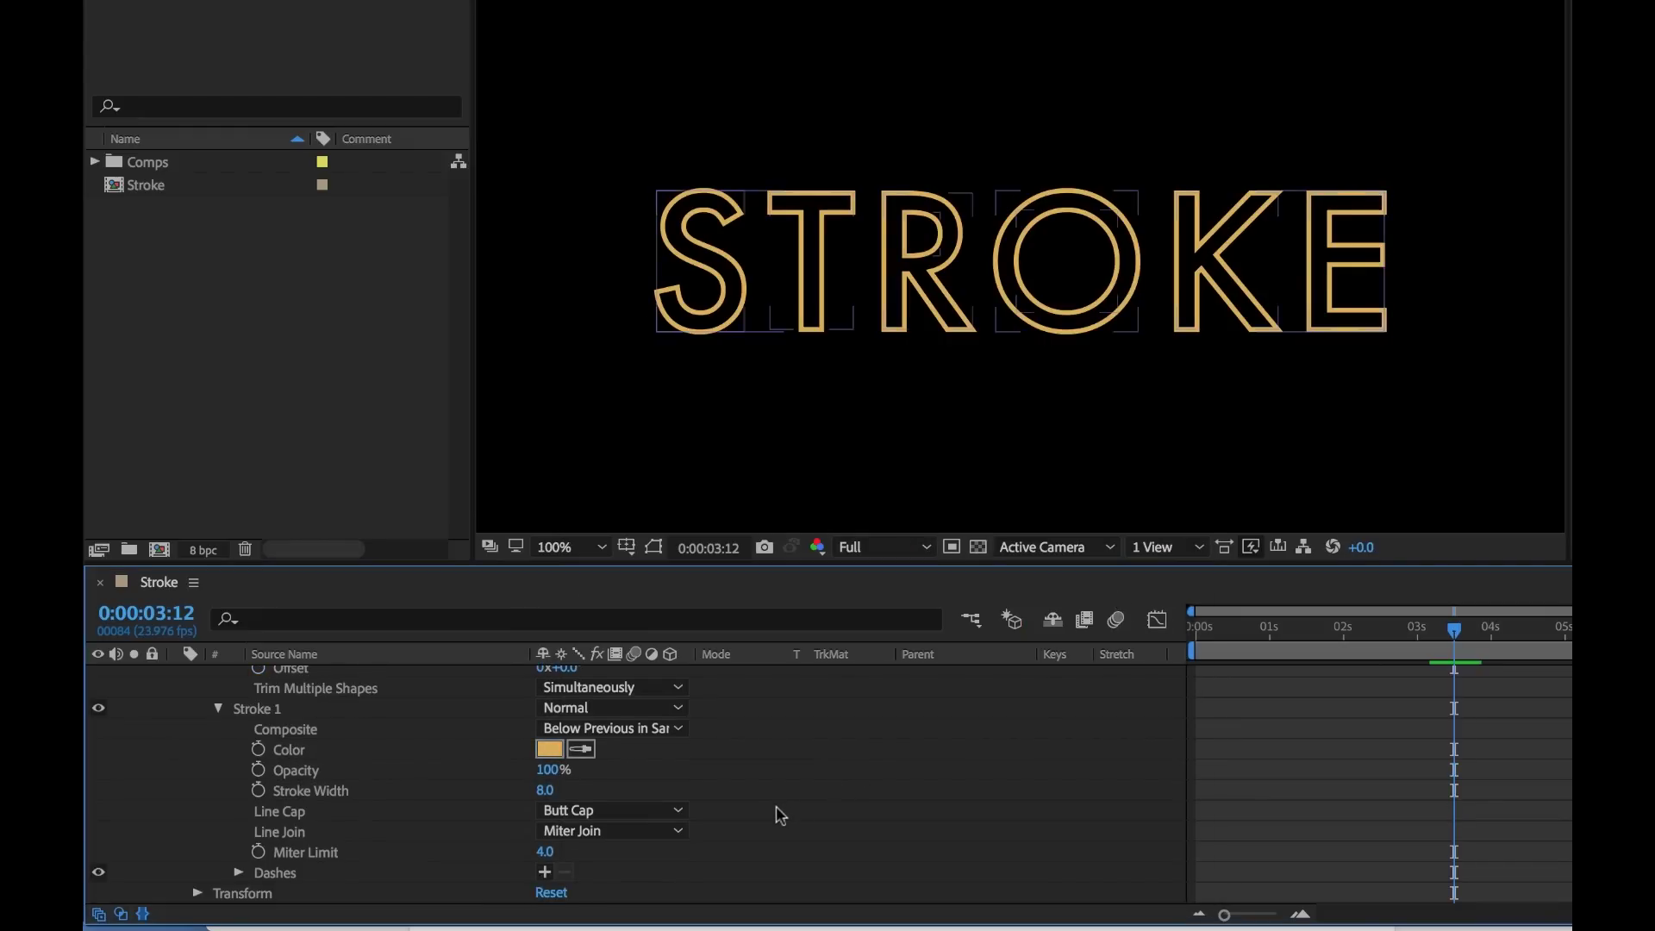
scroll(681, 871, "down", 1)
left_click(544, 852)
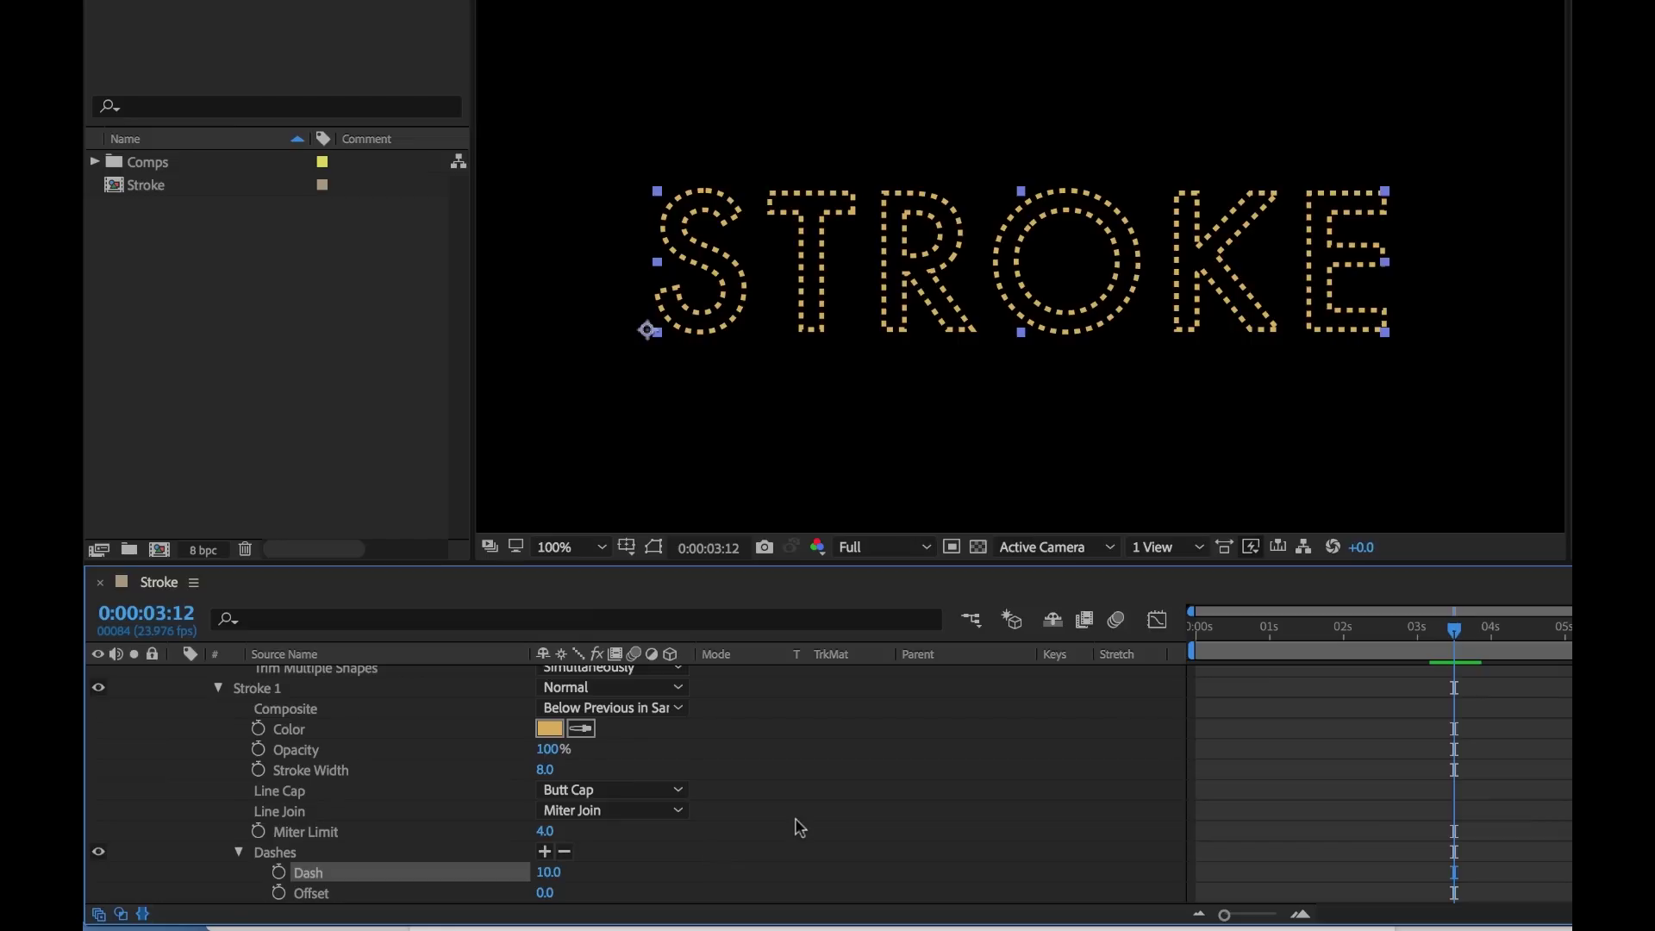
scroll(775, 823, "down", 1)
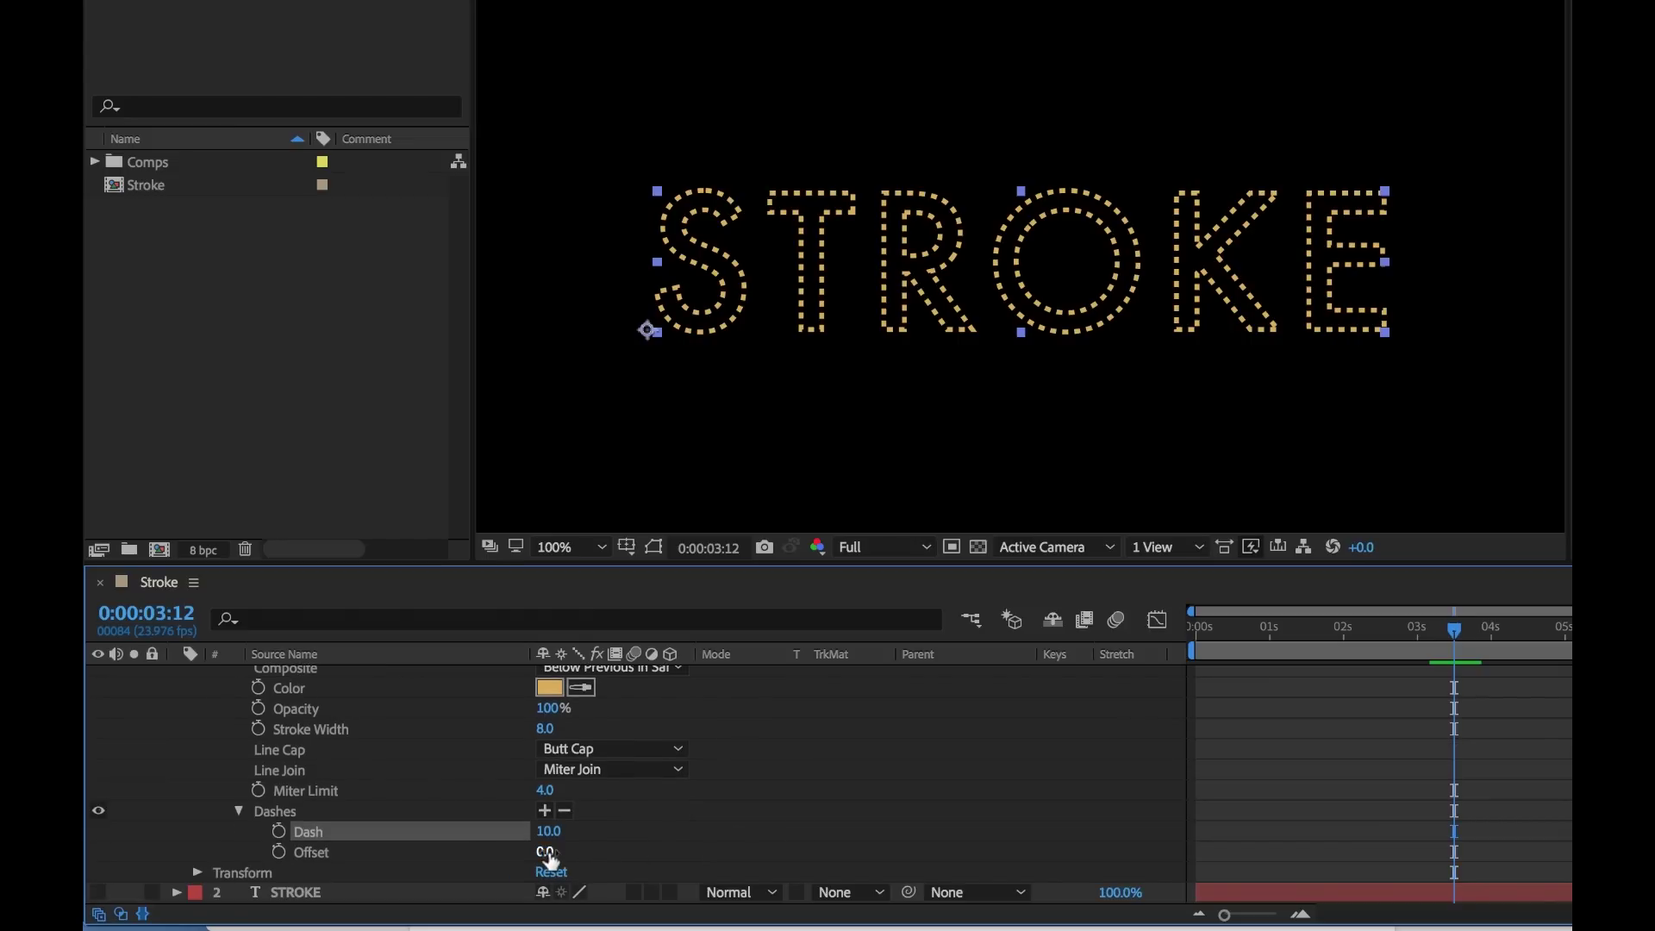